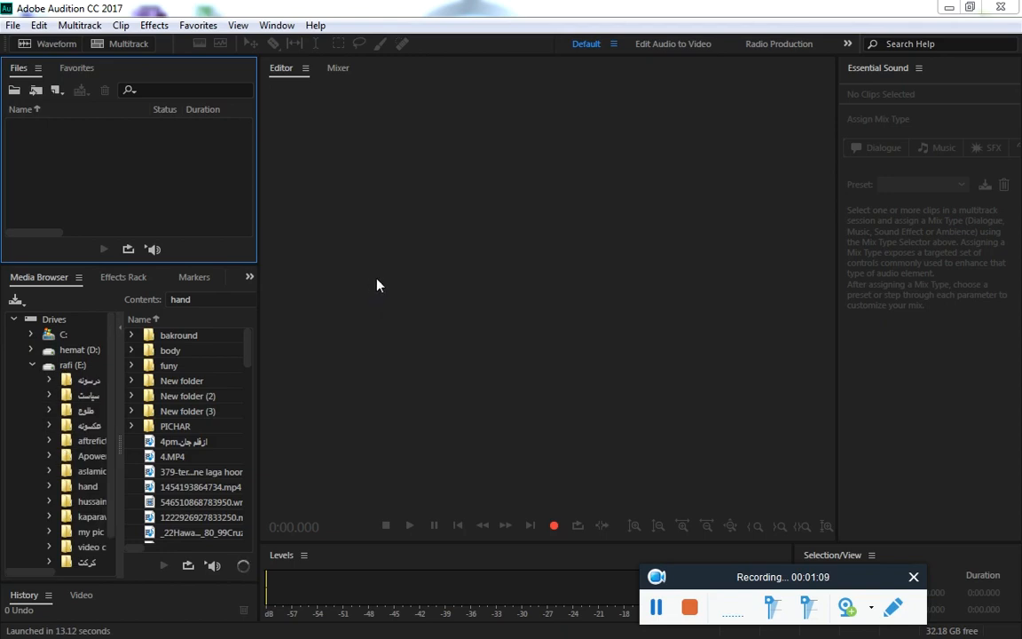
left_click(543, 267)
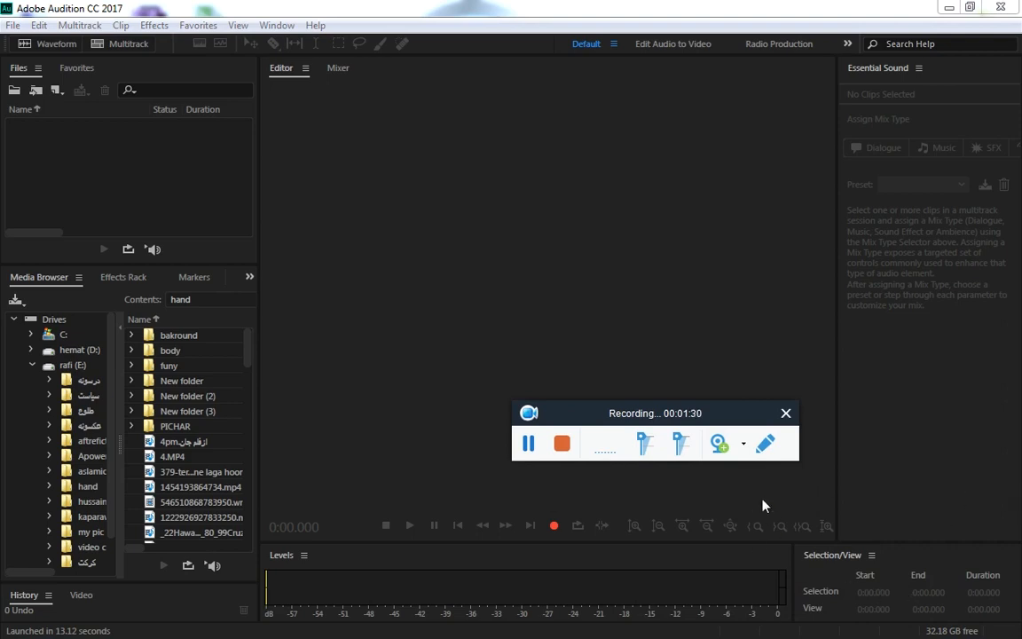
left_click_drag(732, 423, 816, 466)
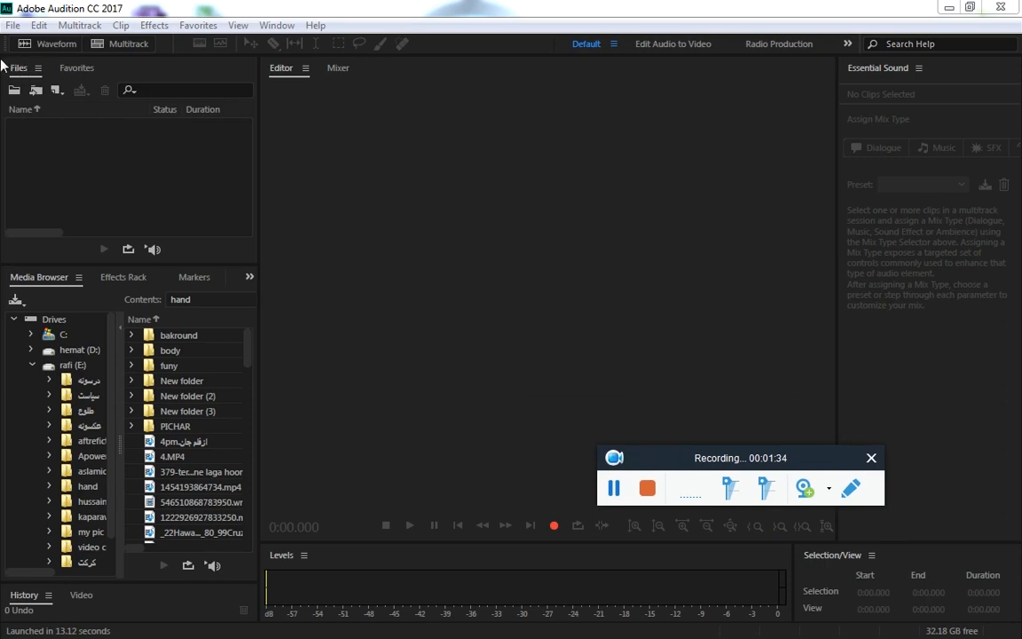
left_click(343, 165)
left_click(170, 178)
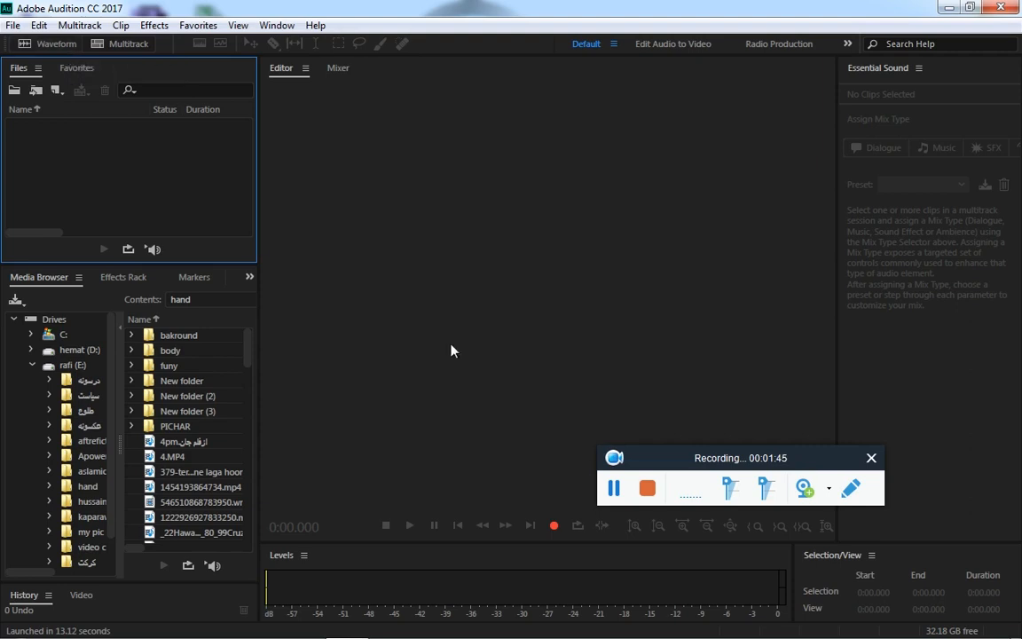
Create a new audio file named Untitled 1 at 48000 Hz, stereo, 32-bit float
left_click(48, 52)
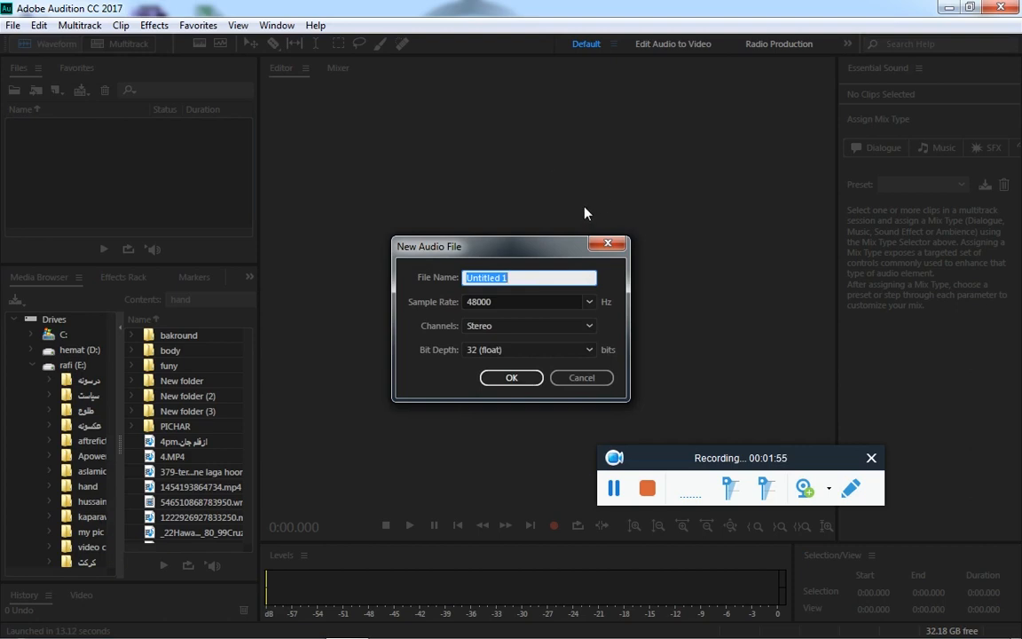
left_click(512, 378)
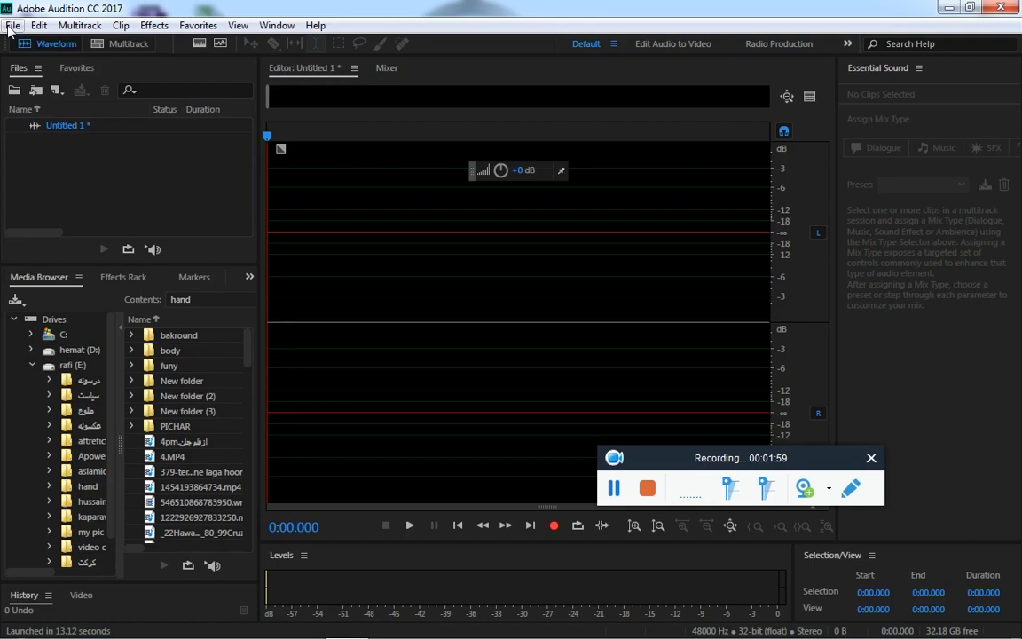
left_click(12, 28)
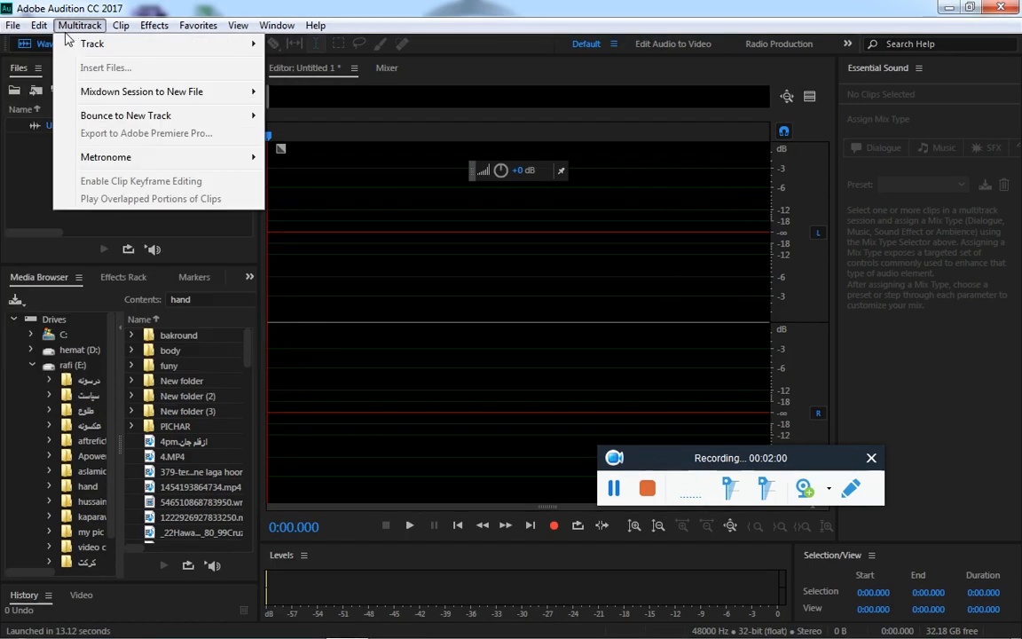
left_click(408, 267)
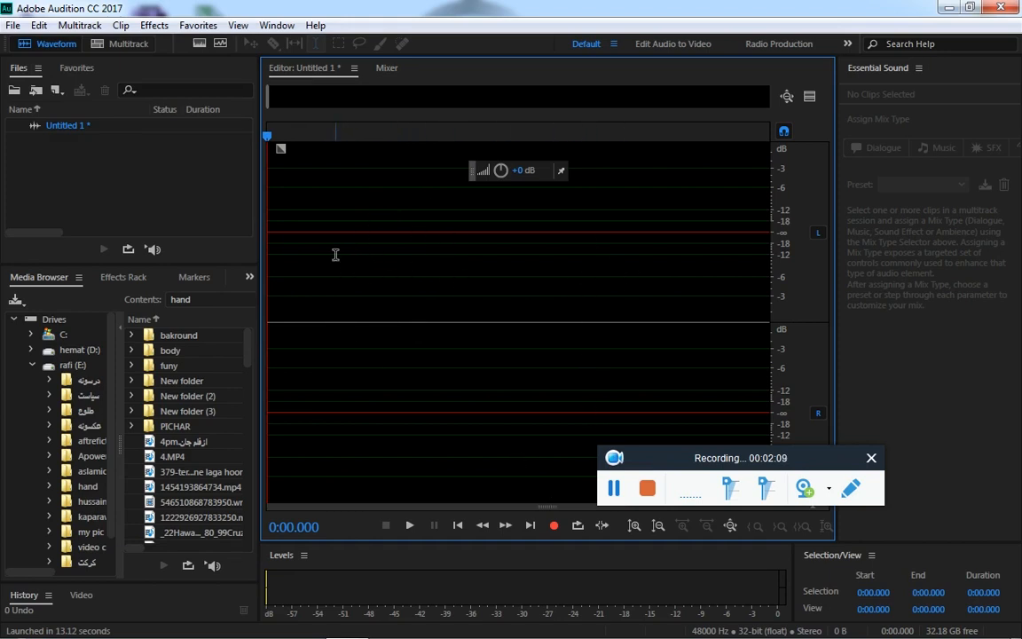
Create a multitrack session named Untitled Session 1 at 48000 Hz, 32-bit float, with a stereo master and no template
left_click(118, 46)
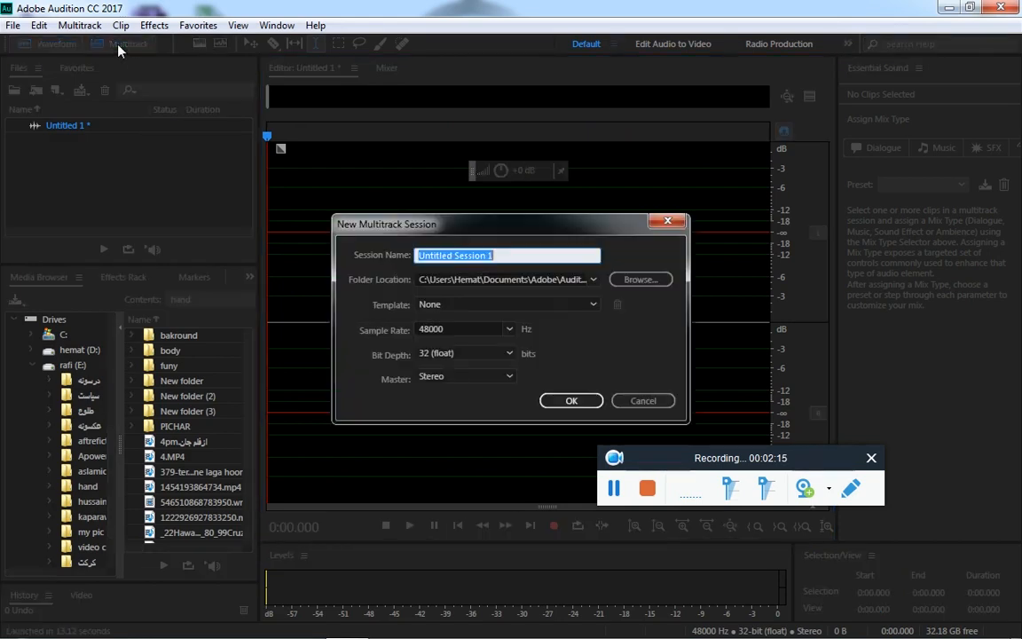
left_click(570, 400)
left_click(575, 345)
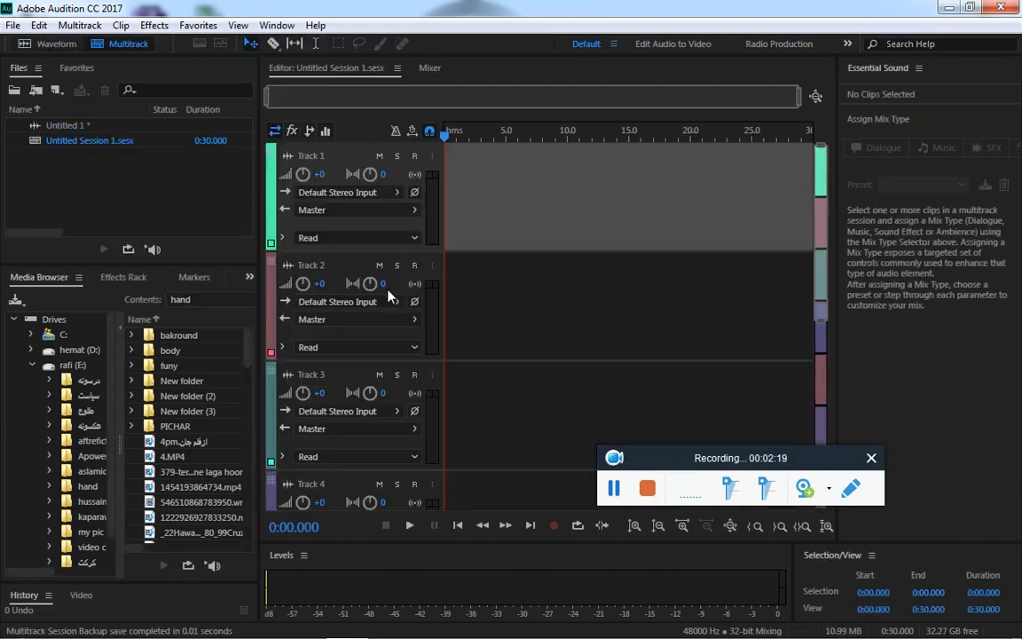
Look over the empty tracks of the multitrack session, selecting several in turn and finishing on Track 1
left_click(567, 302)
left_click(571, 223)
left_click(572, 381)
left_click(553, 296)
left_click(555, 232)
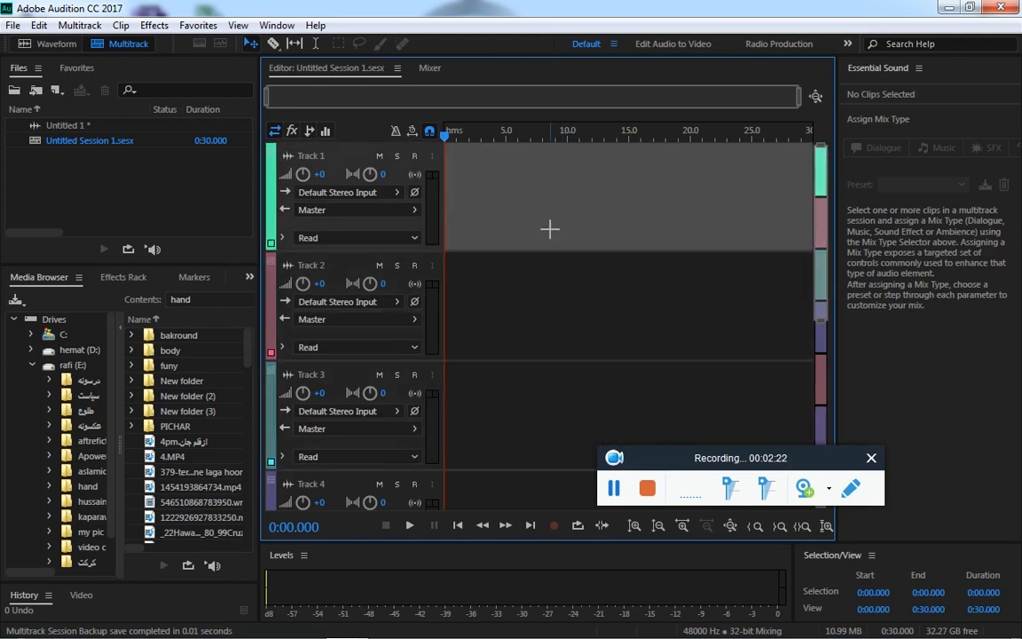
left_click(554, 320)
left_click(559, 395)
scroll(554, 398, "down", 6)
scroll(556, 354, "up", 3)
scroll(555, 352, "up", 3)
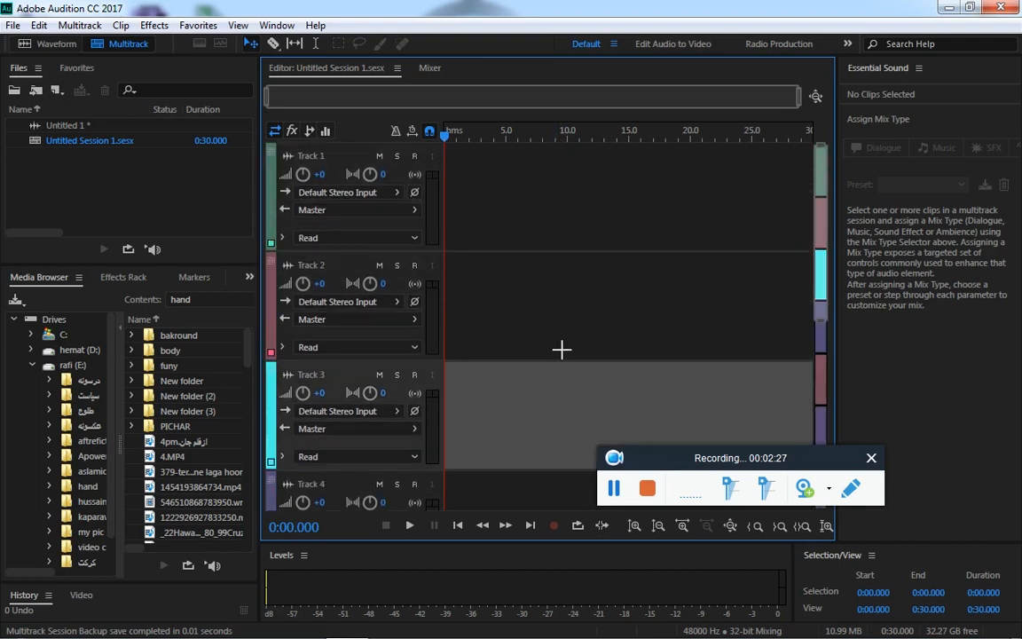
left_click(547, 315)
left_click(543, 209)
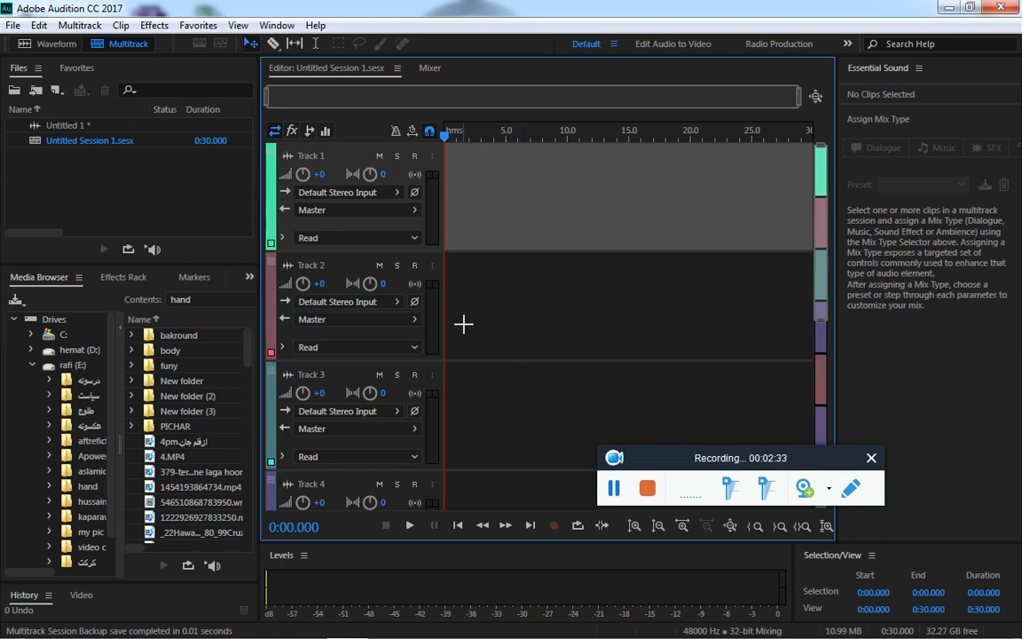
Return to the Untitled 1 waveform and record a voice clip about 6.5 seconds long
left_click(219, 194)
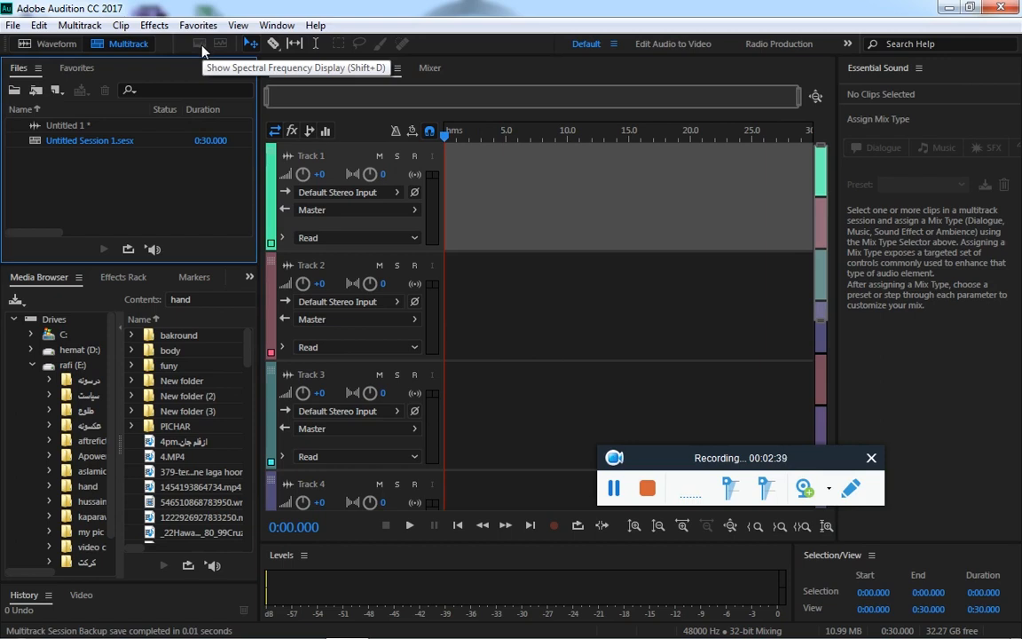
left_click(44, 39)
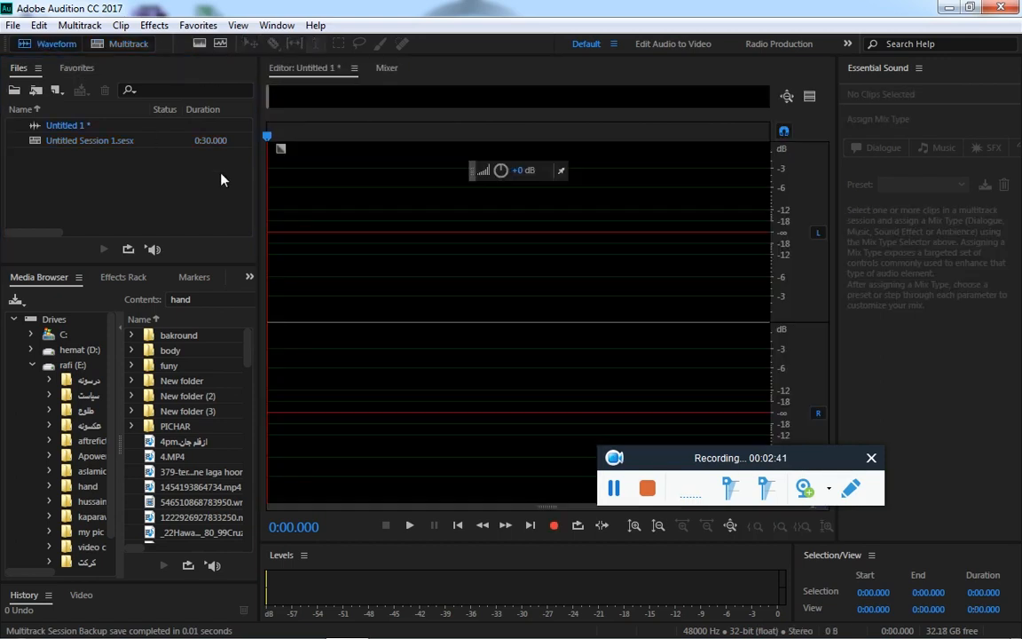
left_click(199, 42)
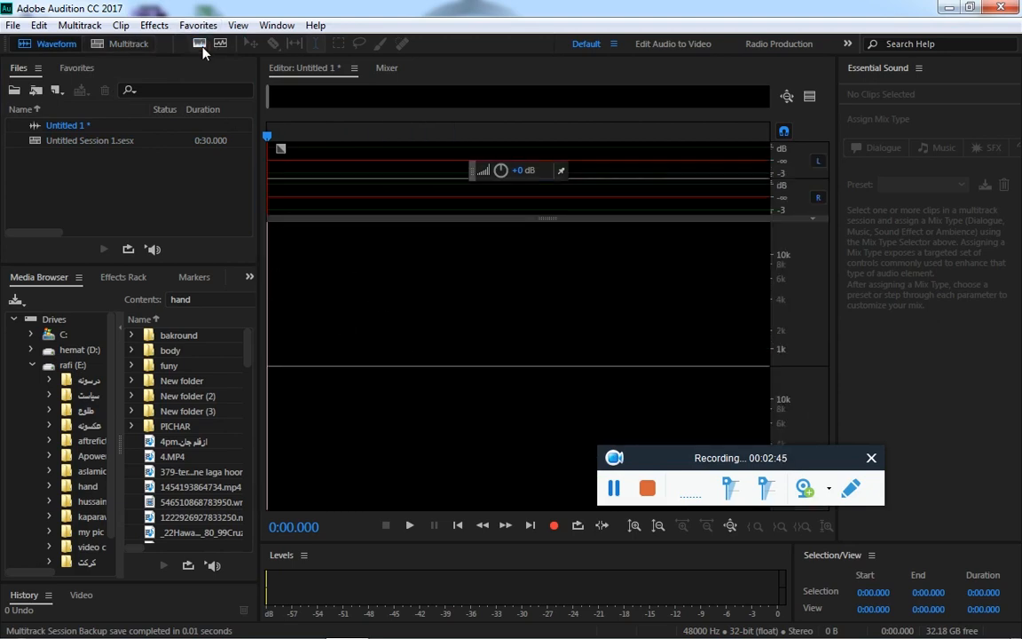
left_click(199, 43)
left_click(555, 526)
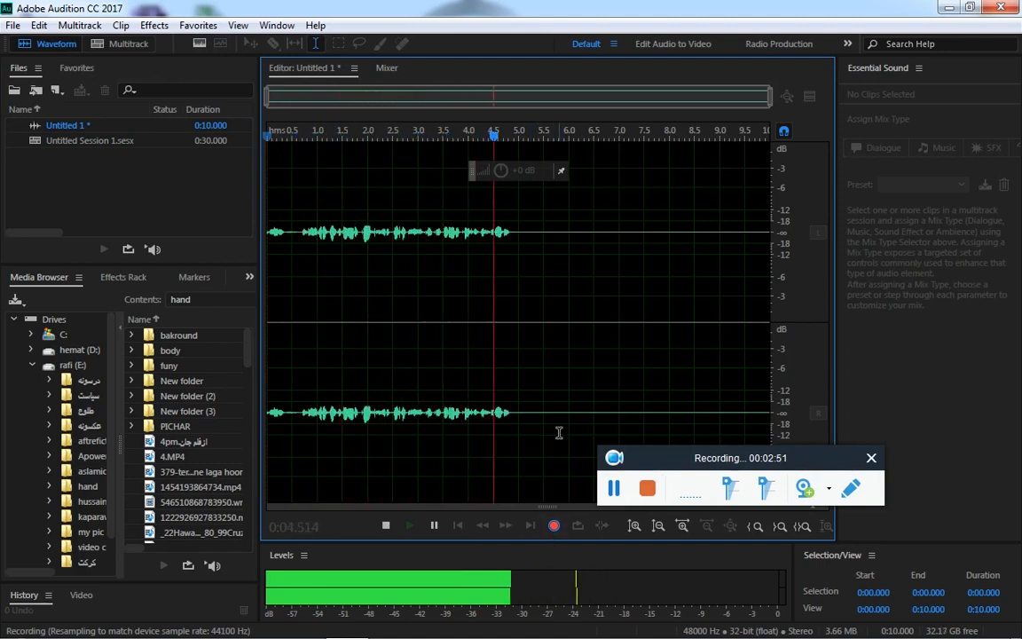
left_click(385, 526)
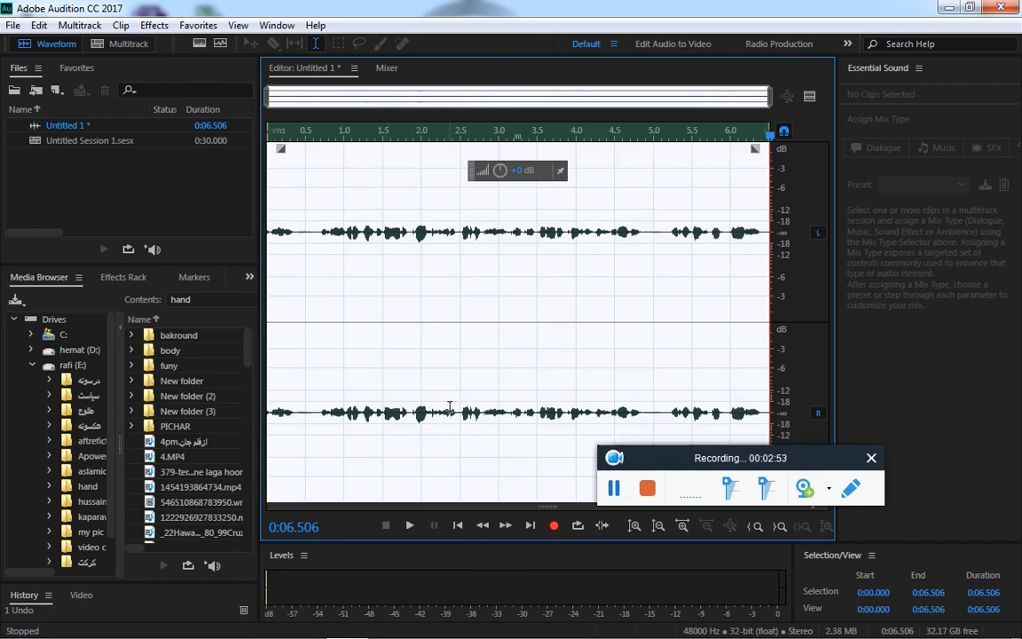
View the recording in the spectral frequency display, and change it to the spectral pitch display
left_click(389, 228)
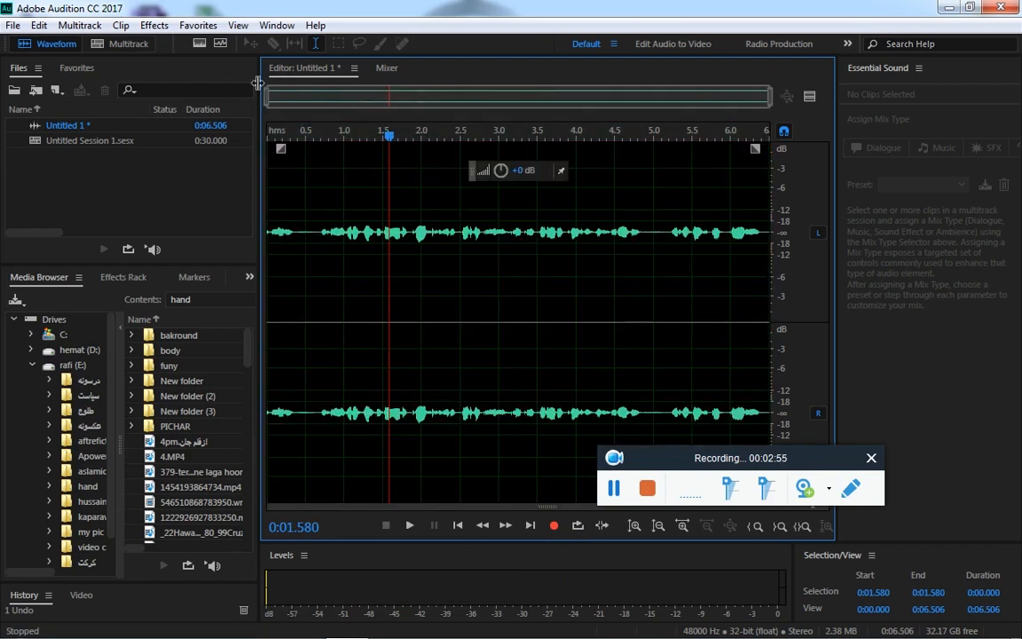
left_click(202, 43)
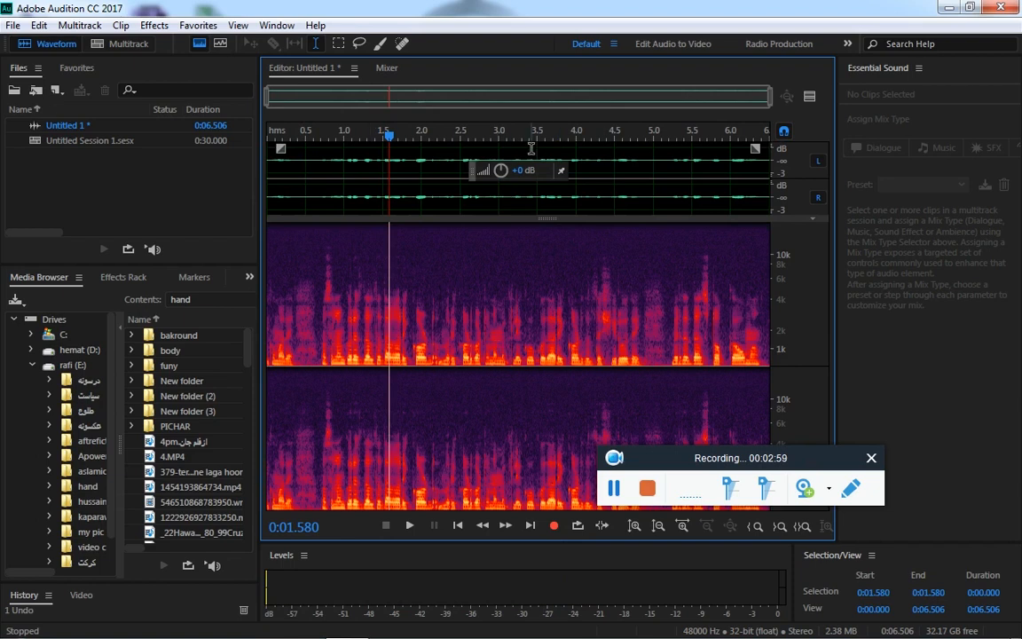
left_click(200, 45)
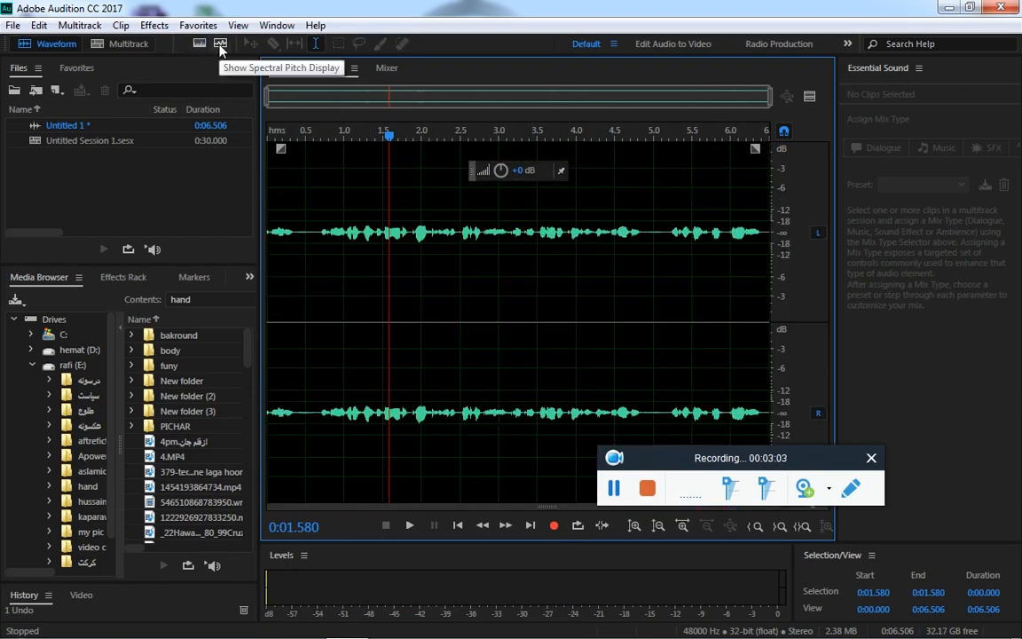
left_click(220, 46)
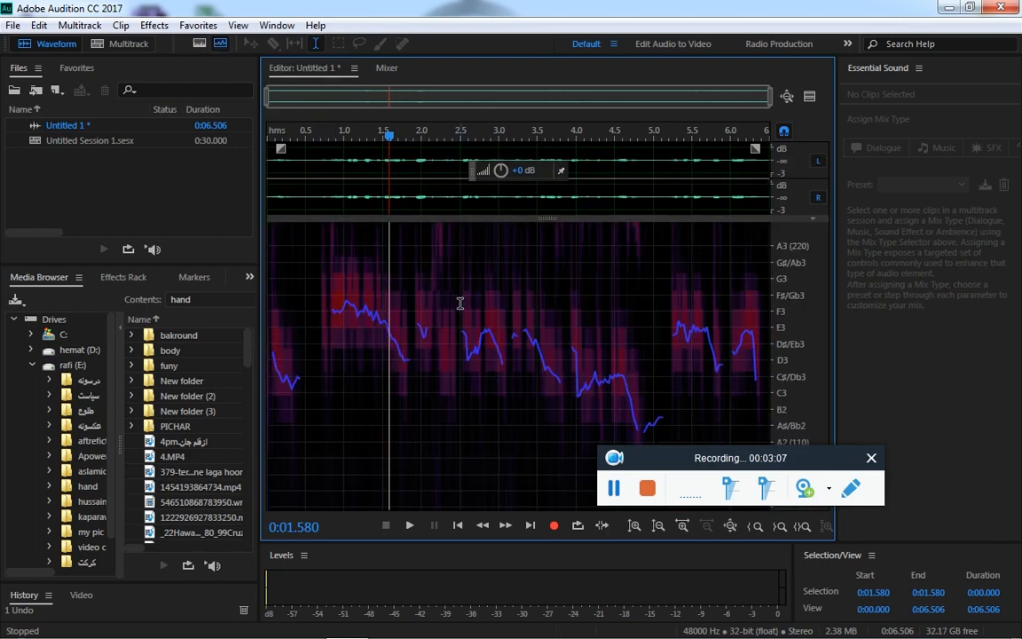
Select the recording from about 1.4 to 2.5 seconds with the Time Selection tool, and clear the selection
left_click(353, 133)
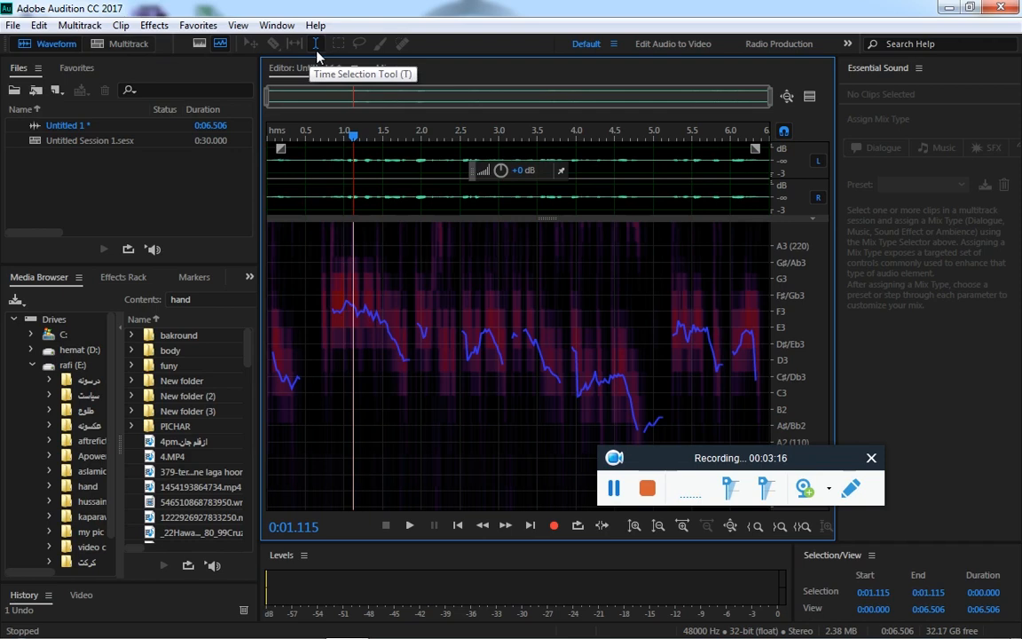
left_click_drag(374, 258, 459, 260)
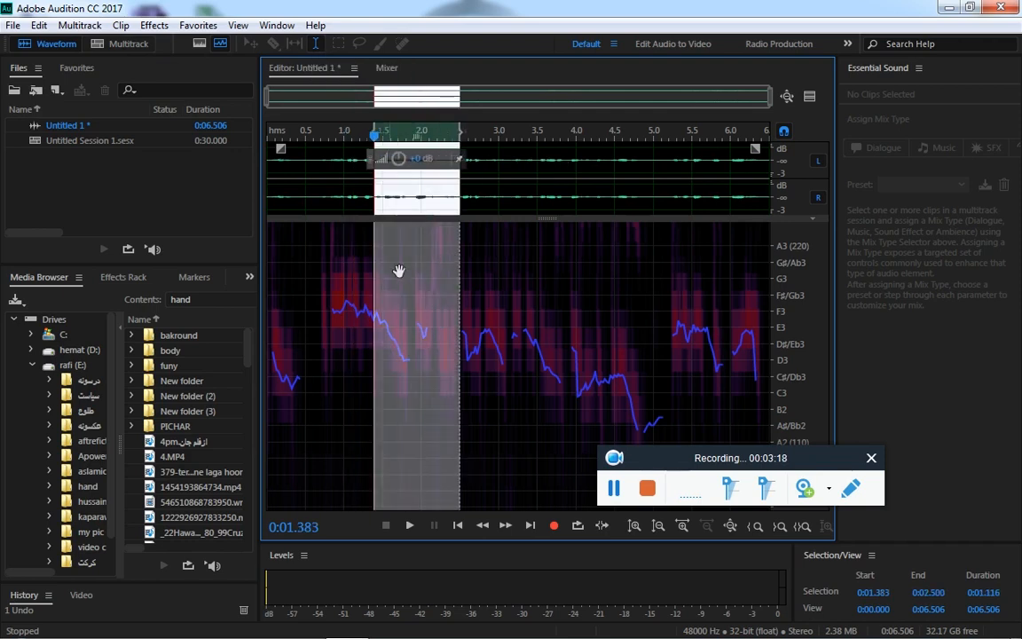
left_click(348, 267)
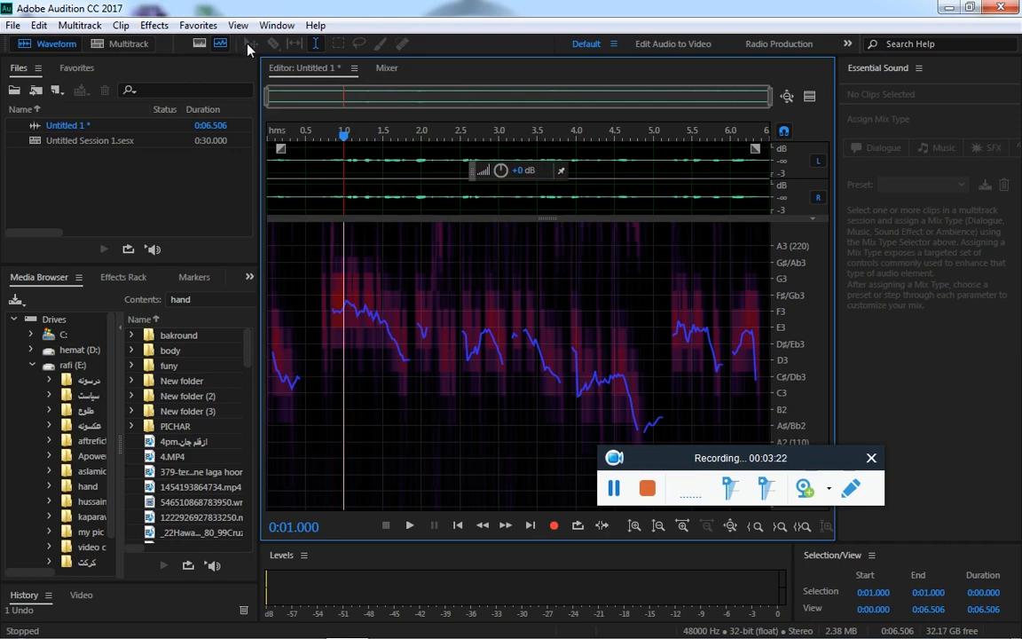
Place Untitled 1 in the multitrack session on Track 1 at the start, Track 2 at about 5 seconds and Track 3 at about 10.5 seconds
left_click(122, 44)
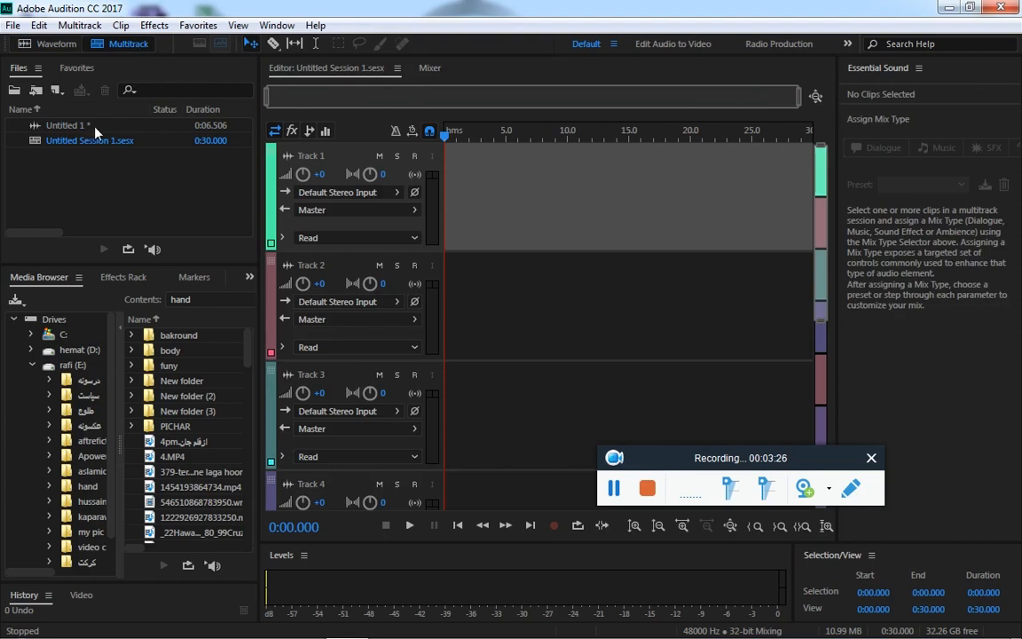
left_click_drag(62, 126, 479, 219)
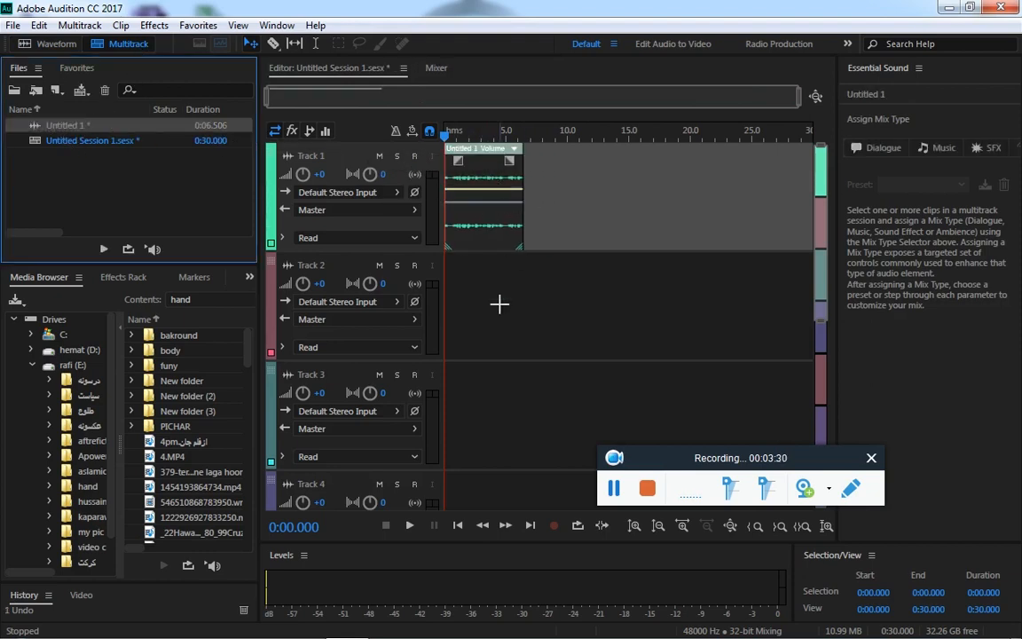
left_click(493, 256)
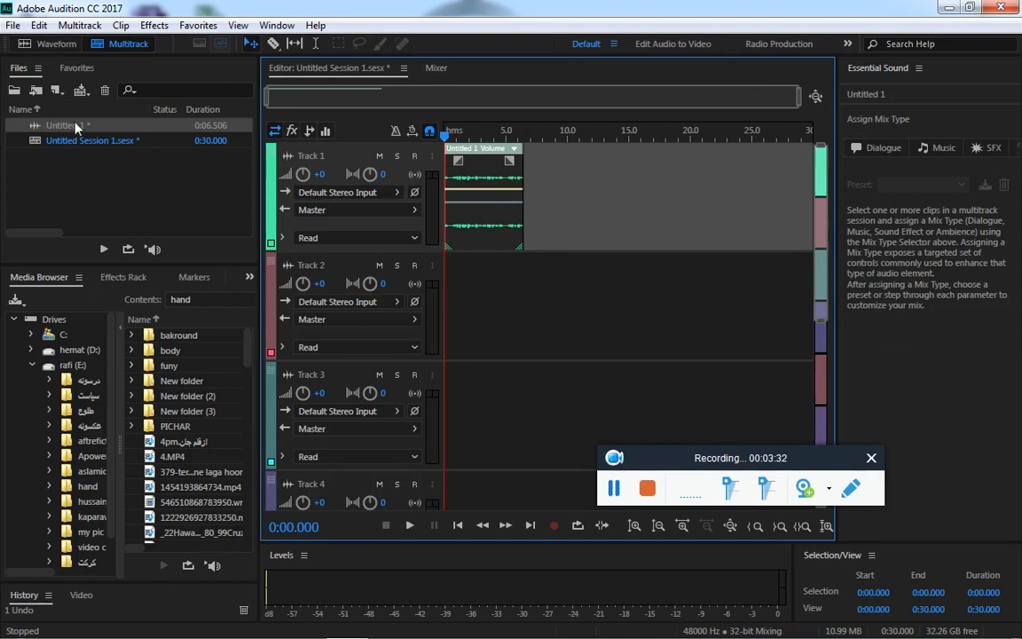
left_click_drag(75, 128, 523, 342)
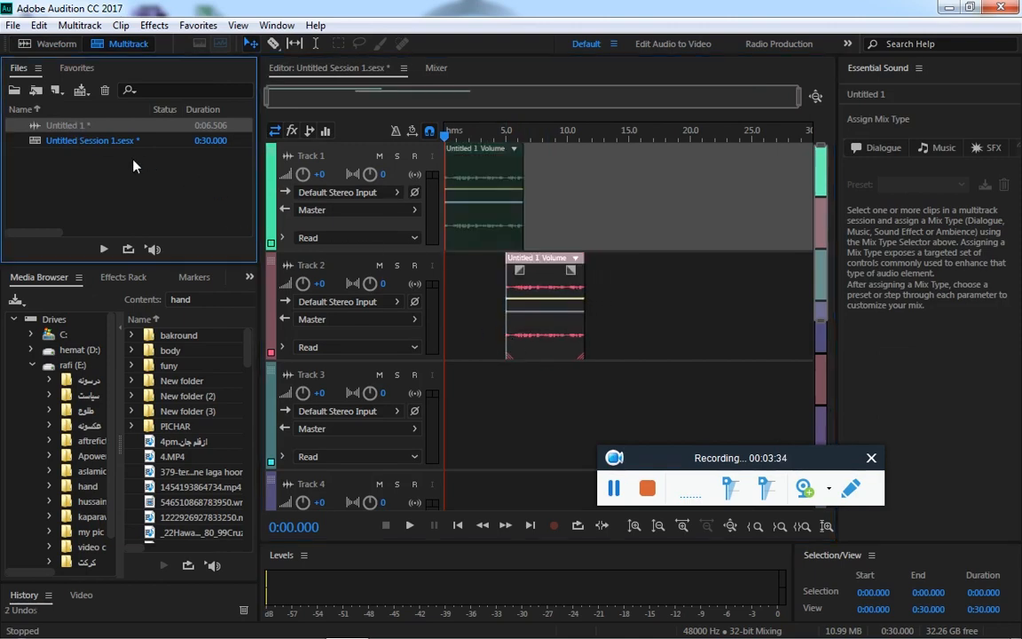
left_click_drag(74, 133, 581, 413)
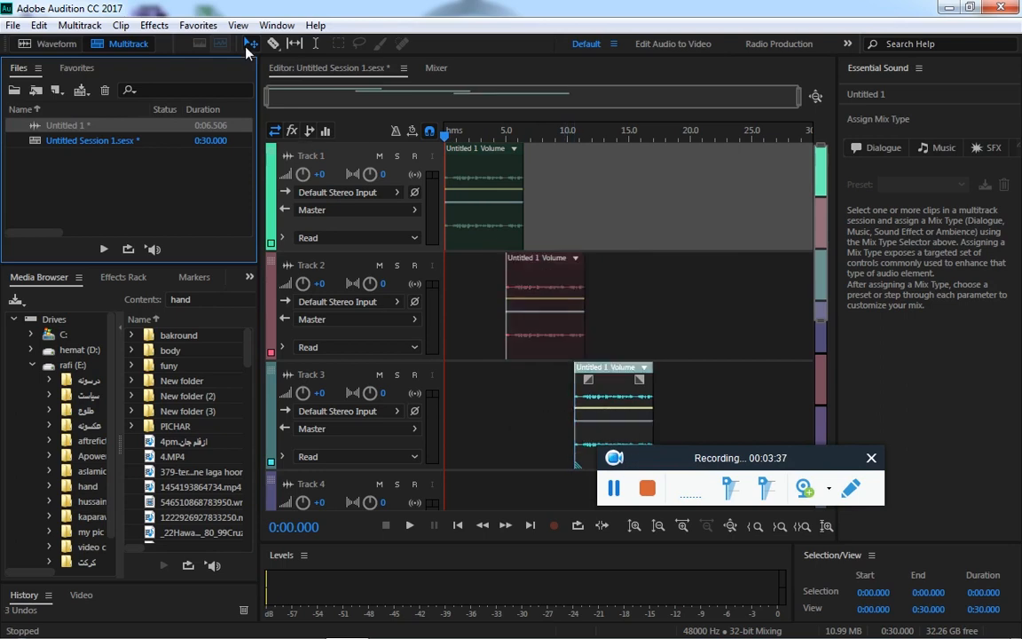
Move the clips to start at about 6 seconds on Track 1, 2 seconds on Track 2 and 5 seconds on Track 3
left_click_drag(463, 178, 581, 197)
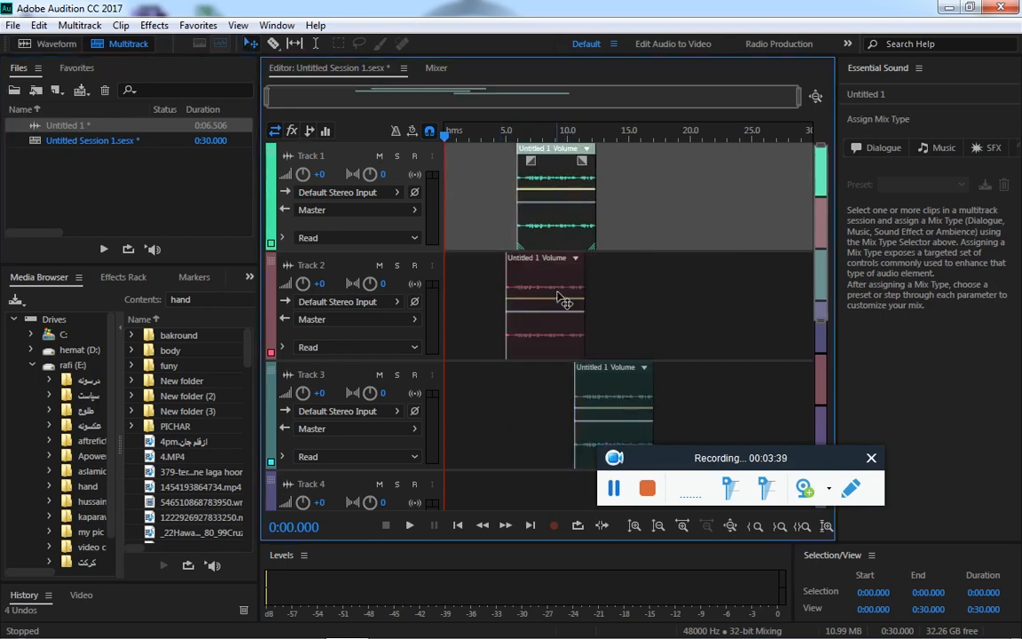
left_click_drag(506, 269, 470, 268)
left_click_drag(606, 395, 546, 417)
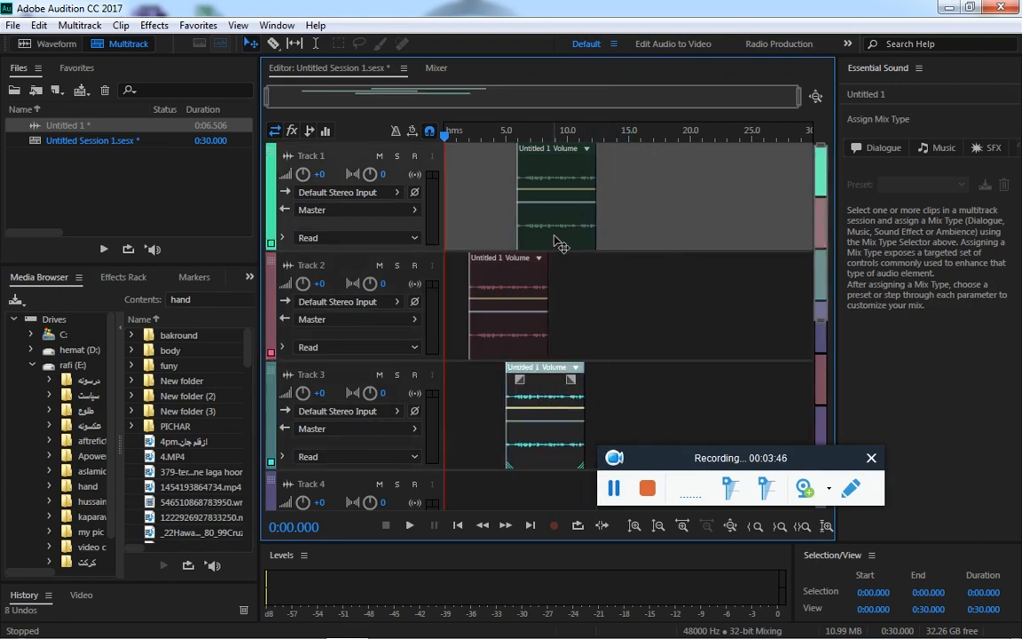
Lower the volume envelope over the second half of the Track 2 clip using keyframes
left_click(558, 246)
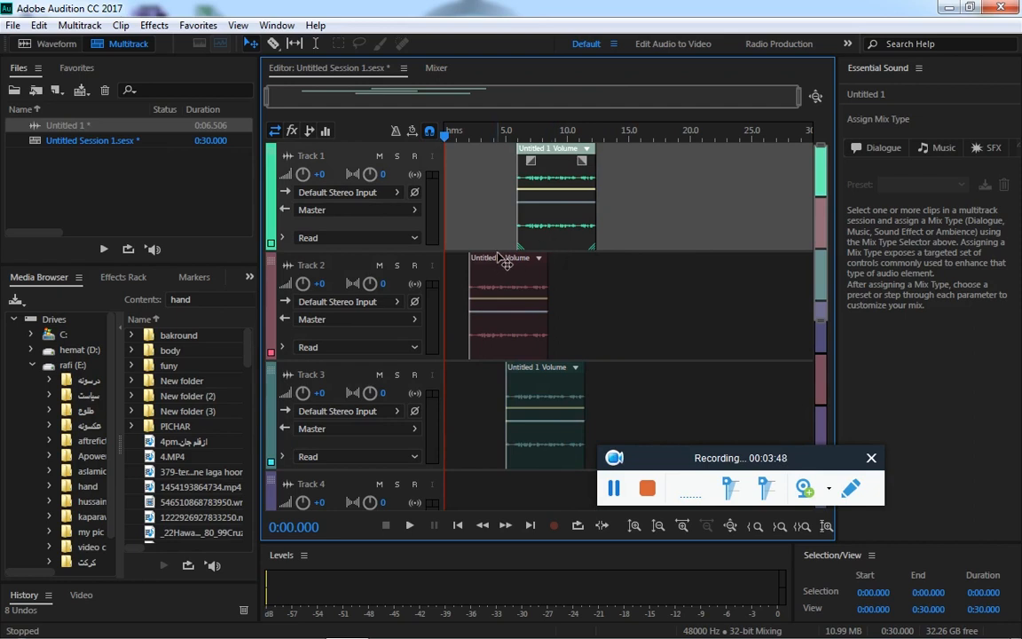
left_click(471, 263)
left_click(546, 412)
left_click(537, 278)
left_click(548, 226)
left_click(543, 303)
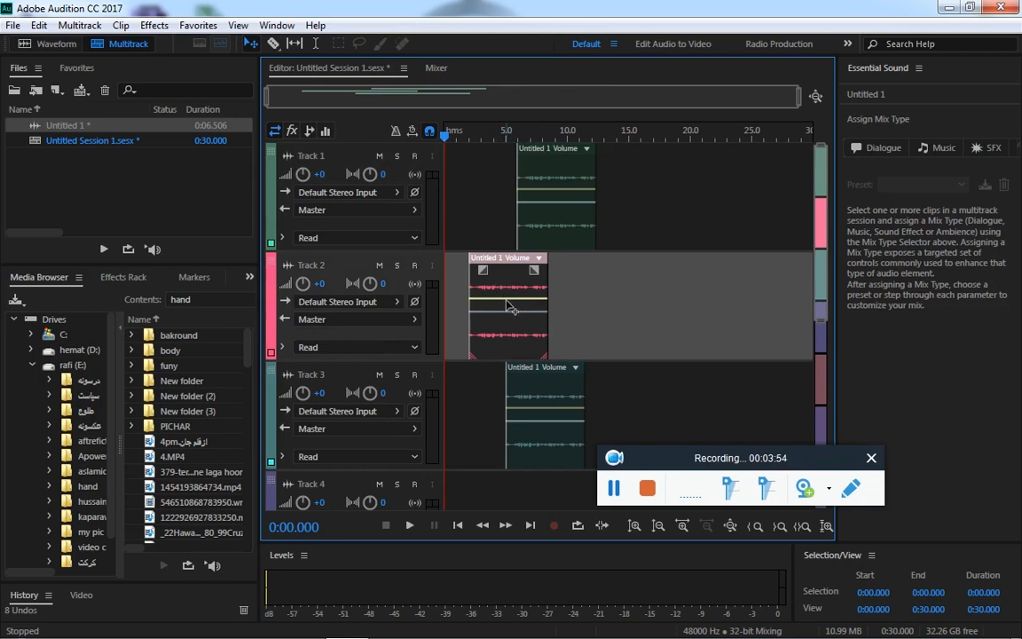
left_click_drag(520, 299, 519, 339)
Add curved fades at both ends of the Track 2 clip and move the clip to the start of the timeline
left_click_drag(533, 269, 513, 267)
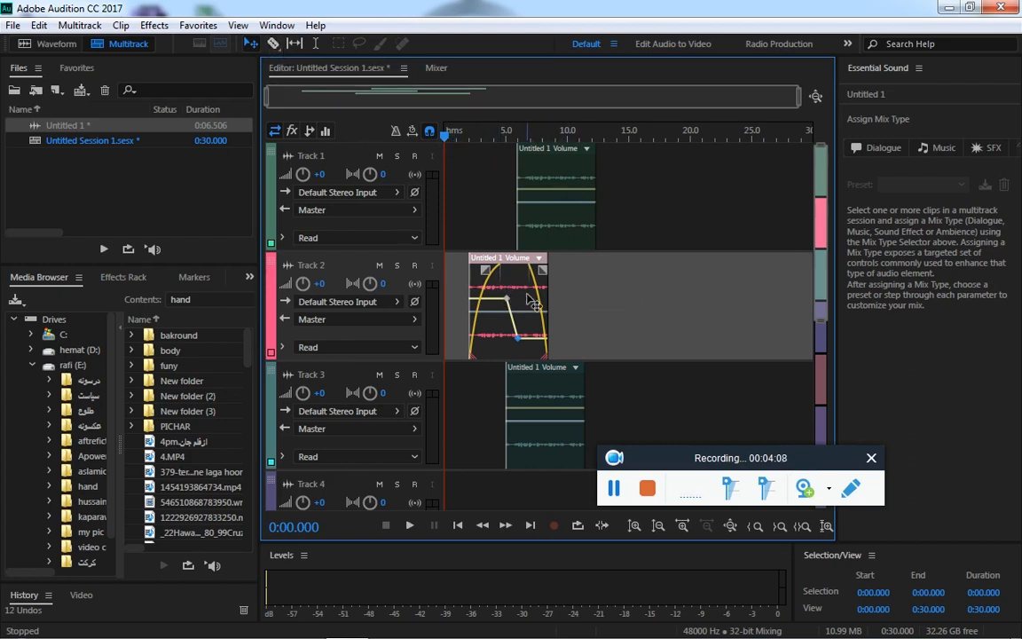
left_click_drag(477, 268, 453, 268)
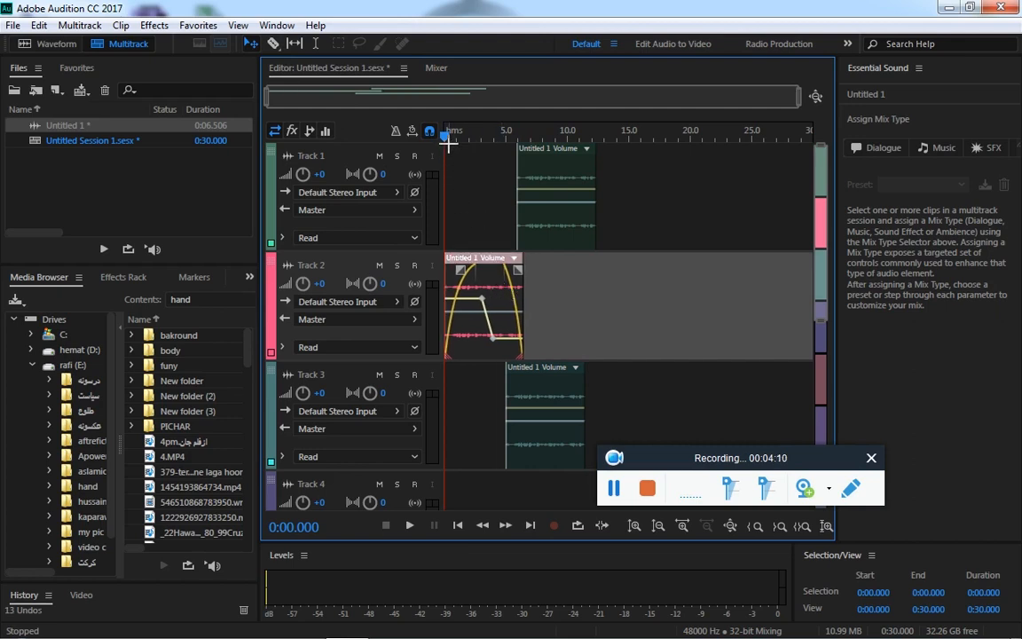
Split the Track 1 clip at about 10.7 seconds with the Razor tool and delete the piece after the cut
key("space")
left_click(562, 180)
key("space")
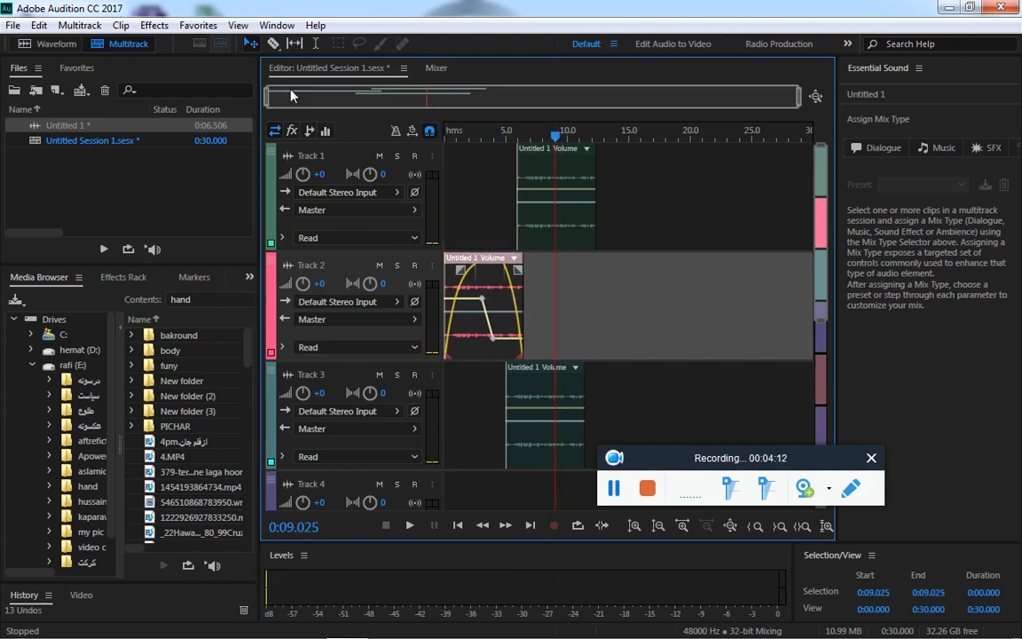
left_click(273, 43)
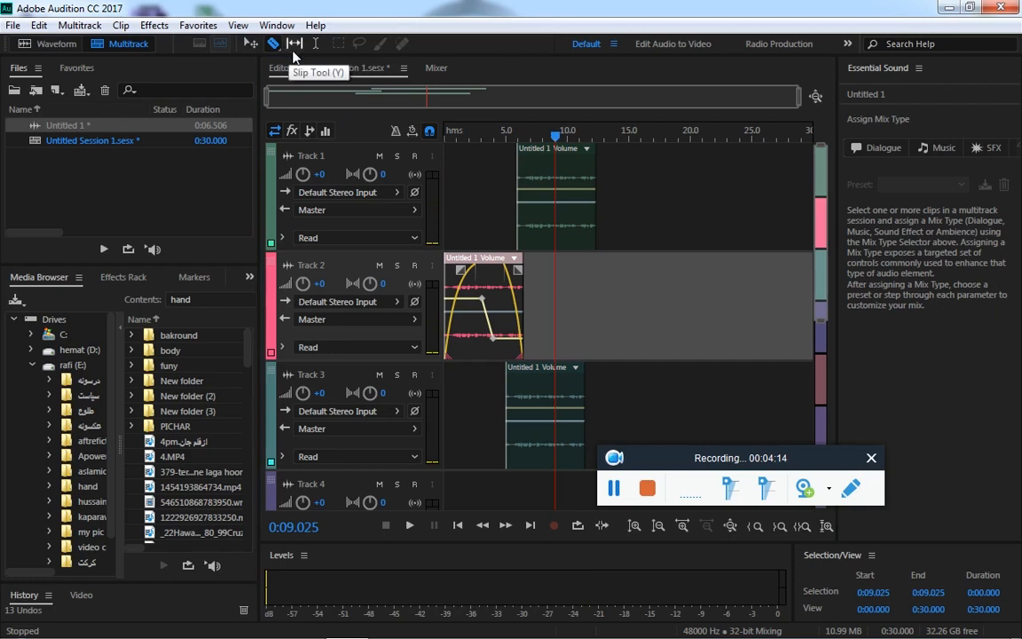
left_click(578, 199)
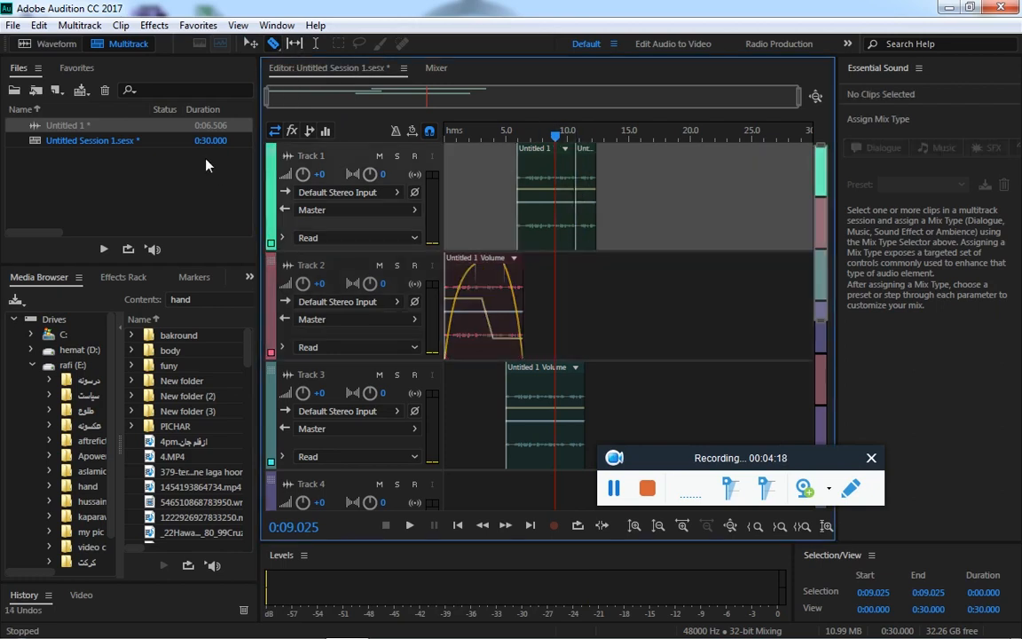
left_click(251, 44)
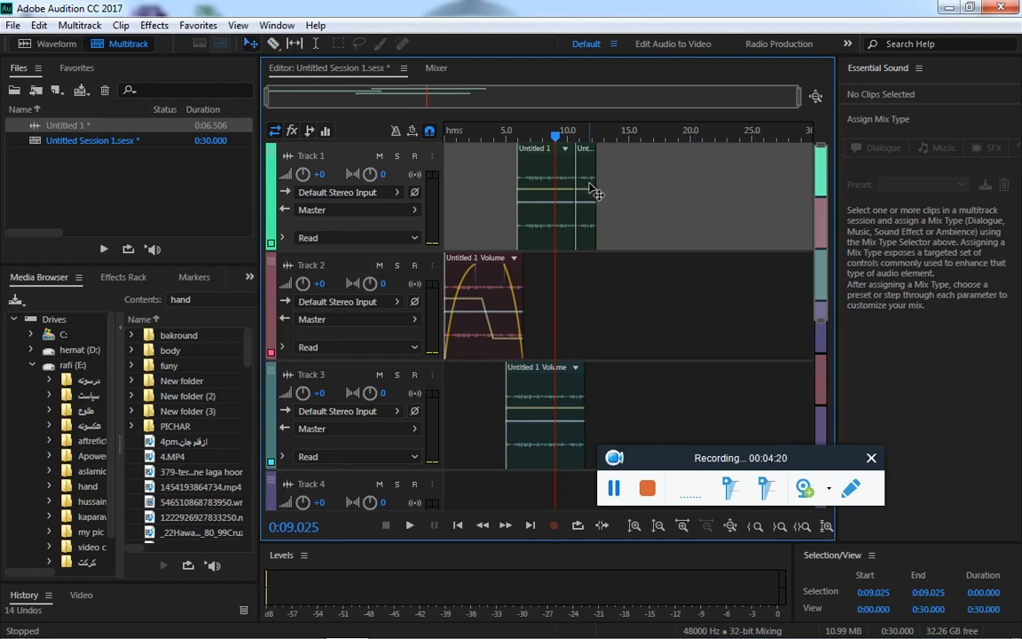
left_click_drag(588, 186, 609, 184)
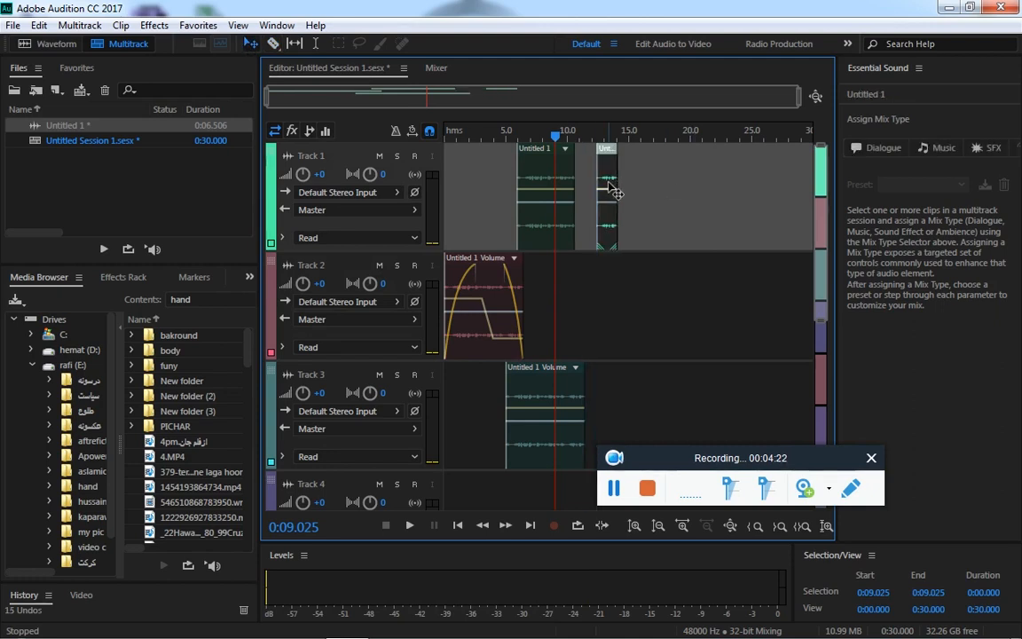
key("Delete")
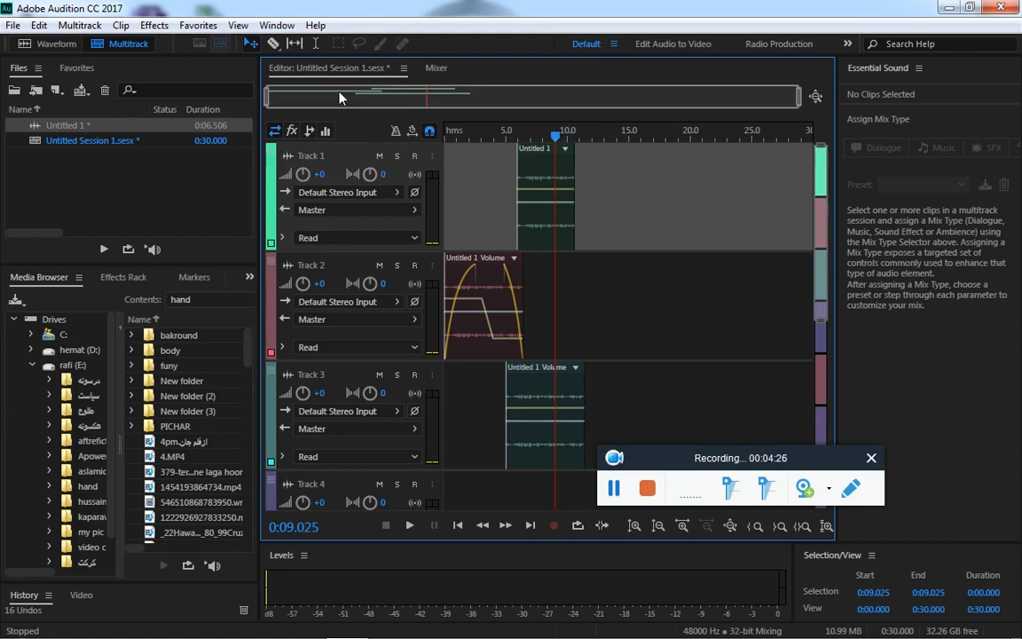
Split the Track 1 clip at about 9.8 seconds and move the short end piece to about 13 seconds
left_click(274, 44)
left_click(565, 200)
left_click(251, 43)
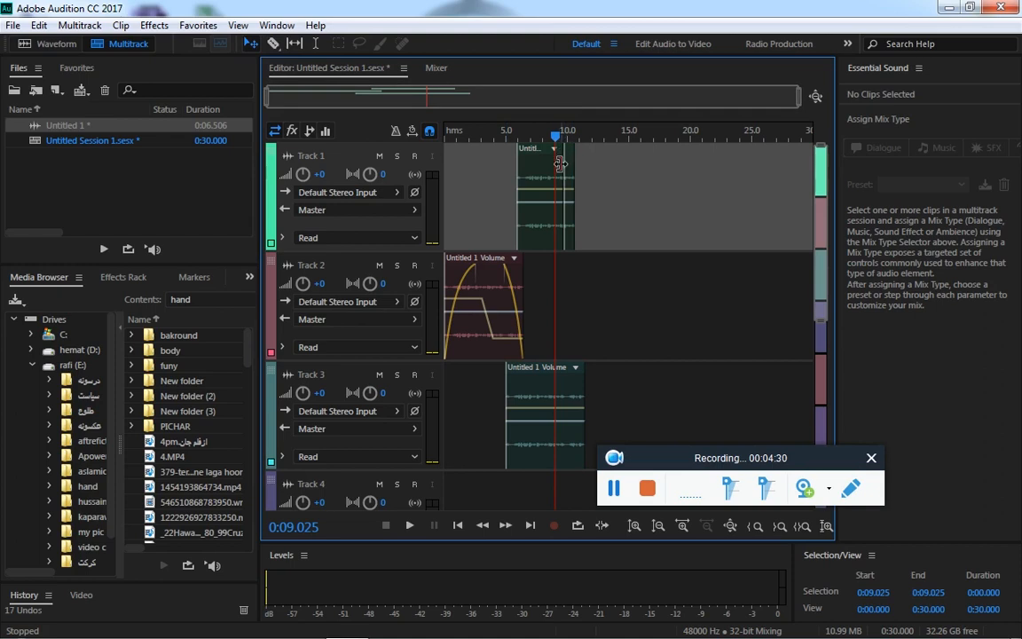
left_click_drag(583, 201, 611, 223)
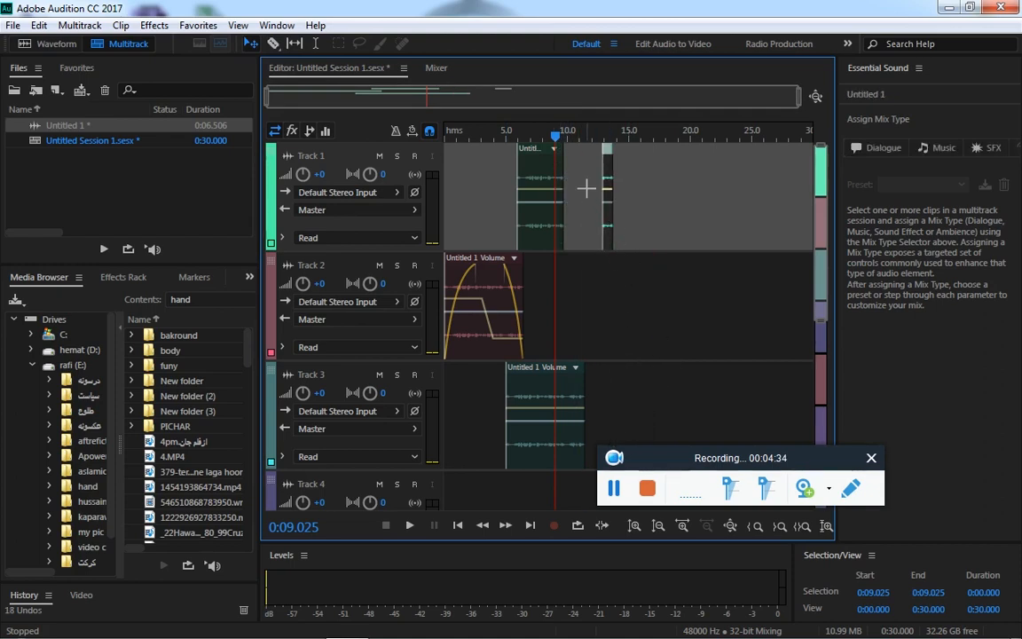
Move the playhead to about 8.3 seconds and split the Track 3 clip at about 8.9 seconds with the Razor tool
left_click_drag(554, 135, 545, 135)
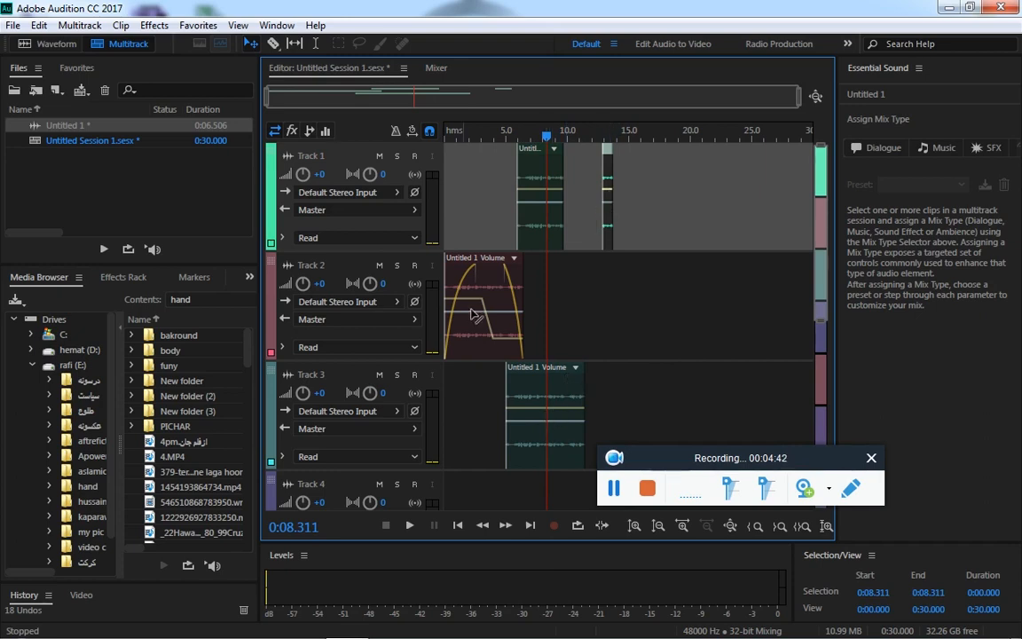
left_click(524, 368)
left_click(273, 44)
left_click(552, 430)
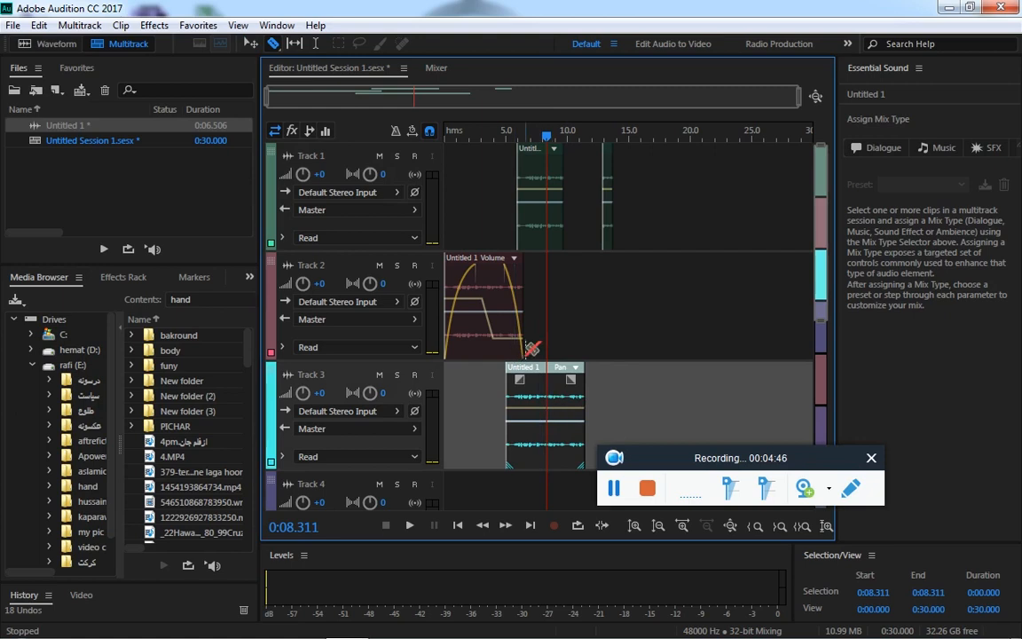
left_click(556, 402)
Slip the audio inside the second Track 3 clip with the Slip tool
left_click(293, 44)
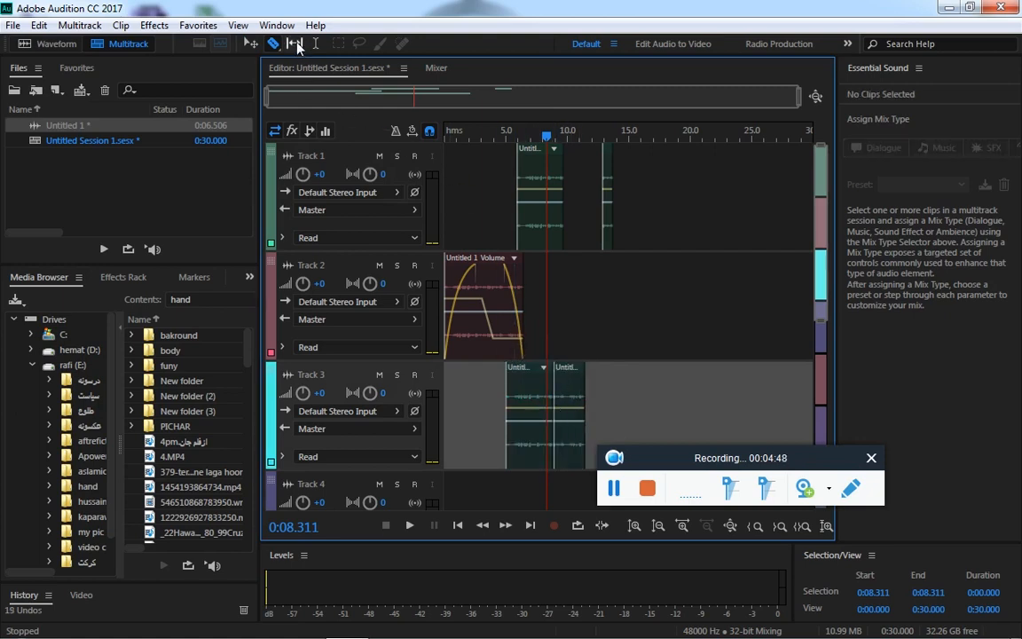
left_click(568, 404)
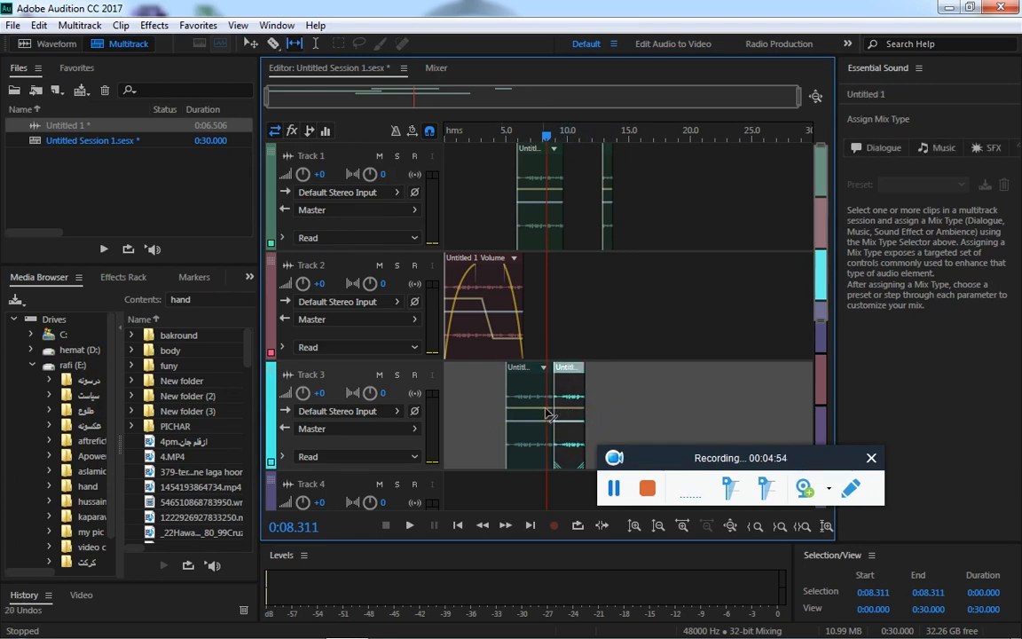
left_click_drag(575, 401, 472, 402)
left_click(569, 397)
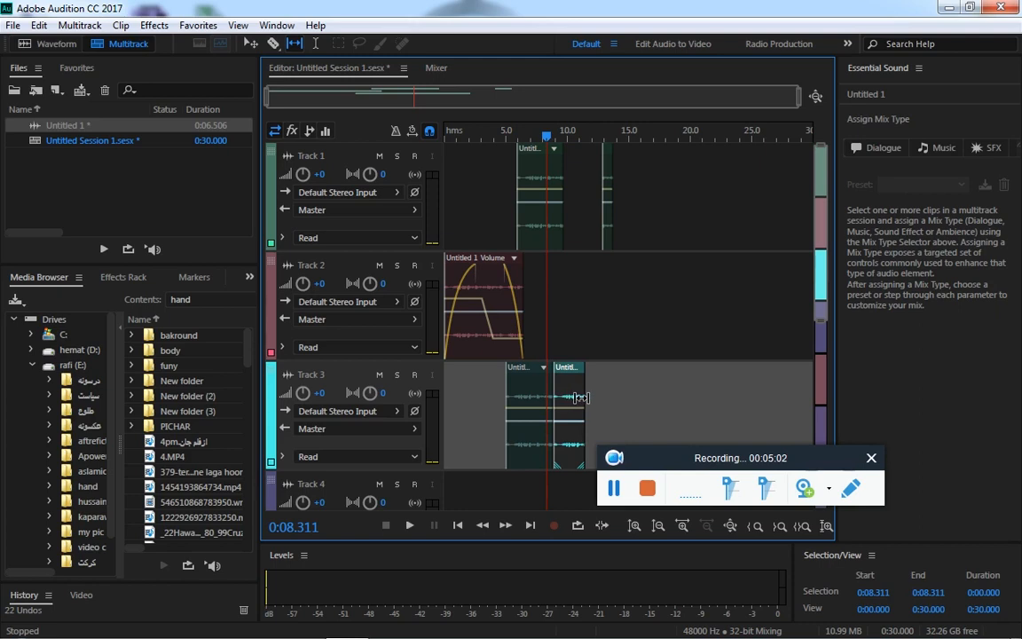
mouse_move(582, 400)
left_mouse_down()
mouse_move(595, 401)
mouse_move(564, 402)
left_mouse_up()
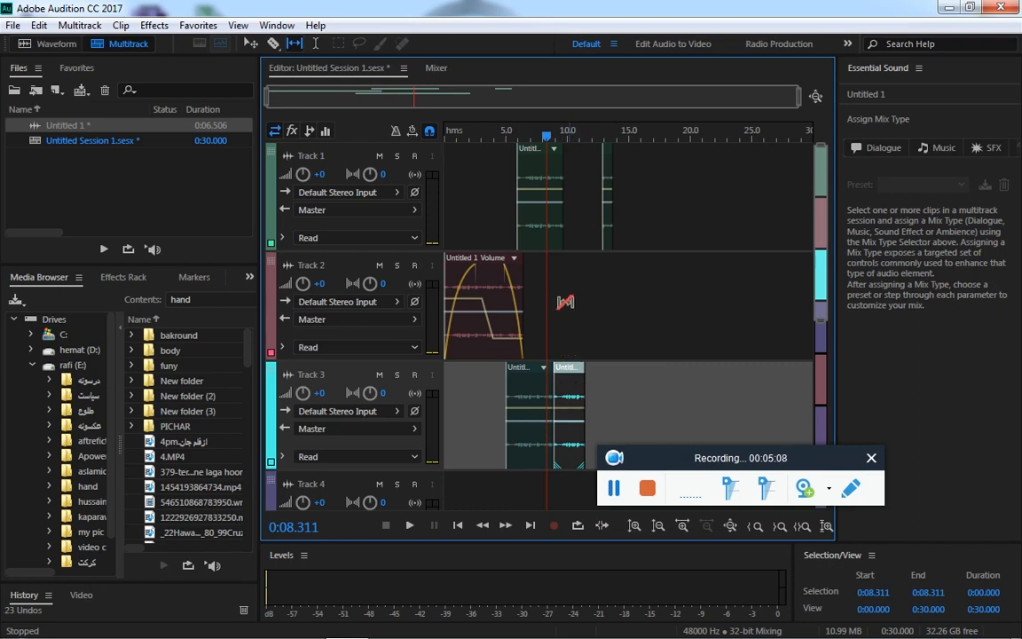
Place the playhead at 5 seconds and slip the audio inside the first Track 3 clip
left_click_drag(547, 137, 507, 210)
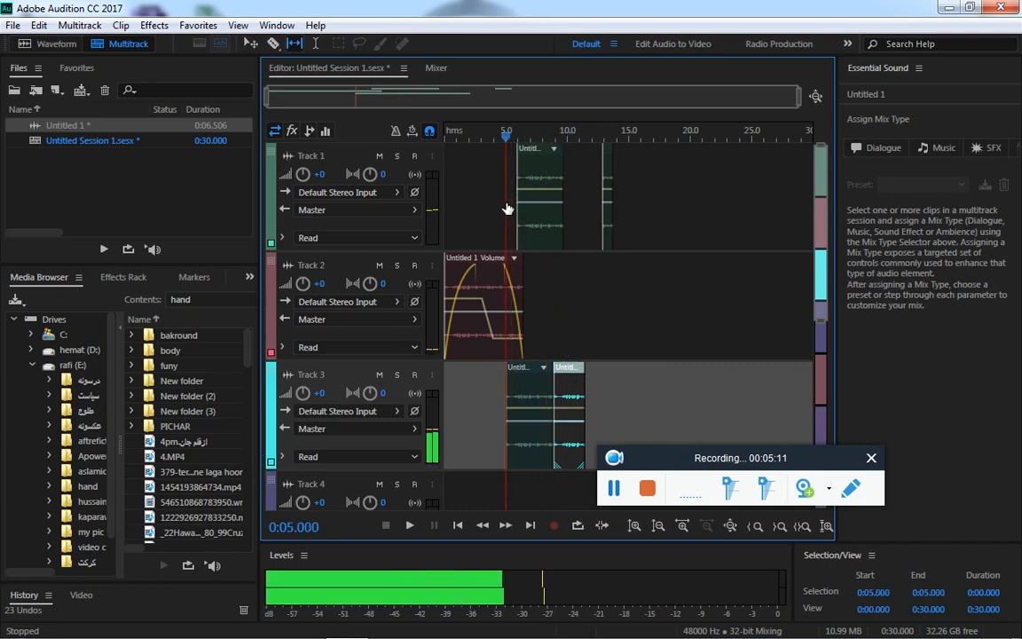
left_click(540, 404)
left_click_drag(539, 405, 465, 405)
left_click(565, 405)
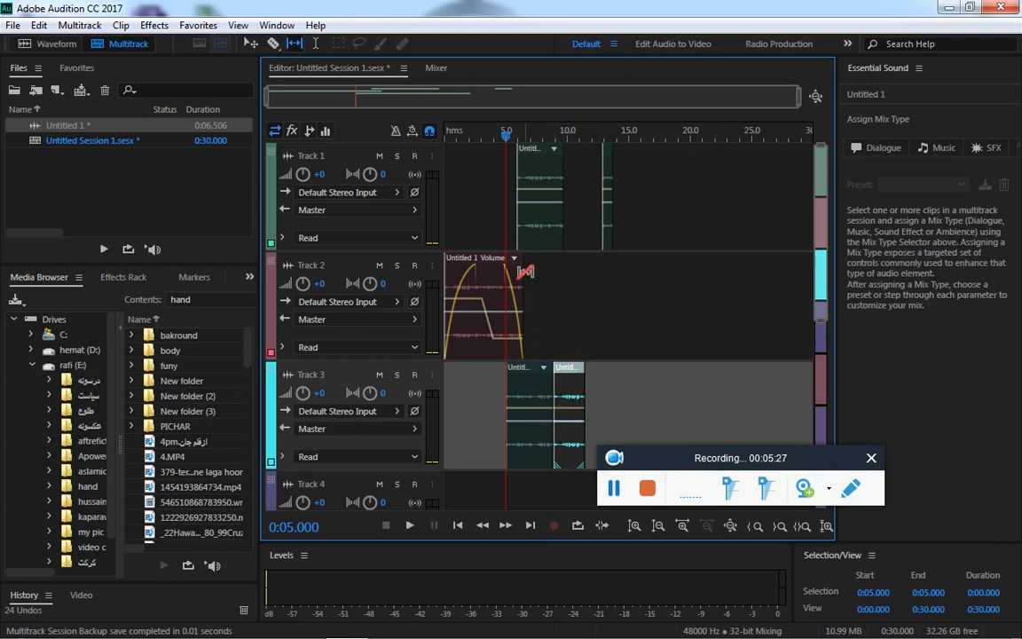
With the Time Selection tool, mark about 6.5 to 8.9 seconds on Track 3 and 7.1 to 8.9 seconds on Track 1, clearing each selection
left_click(316, 44)
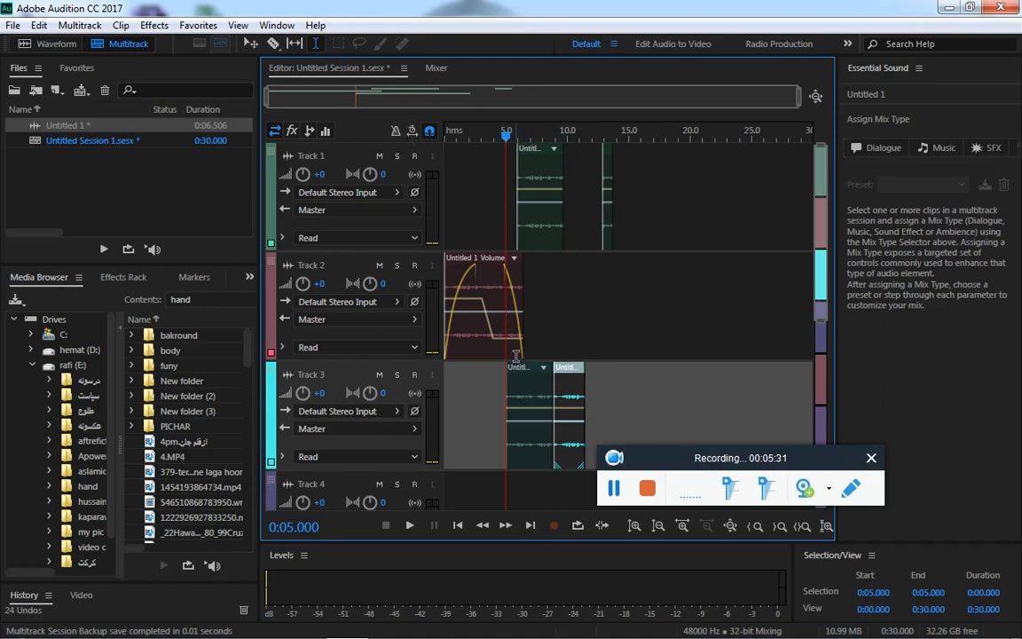
left_click_drag(524, 396, 553, 396)
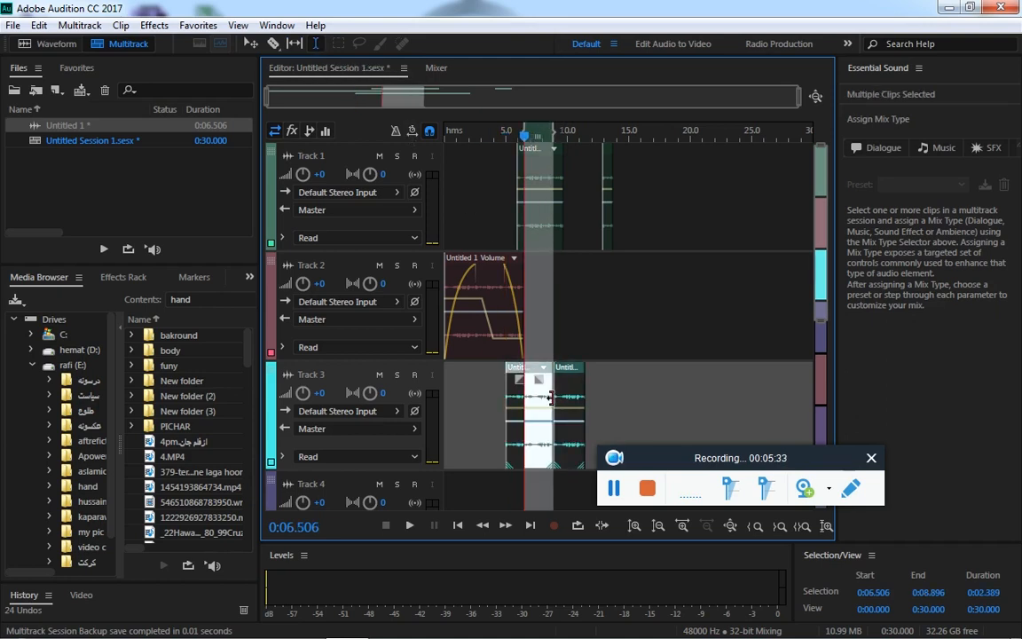
left_click(555, 318)
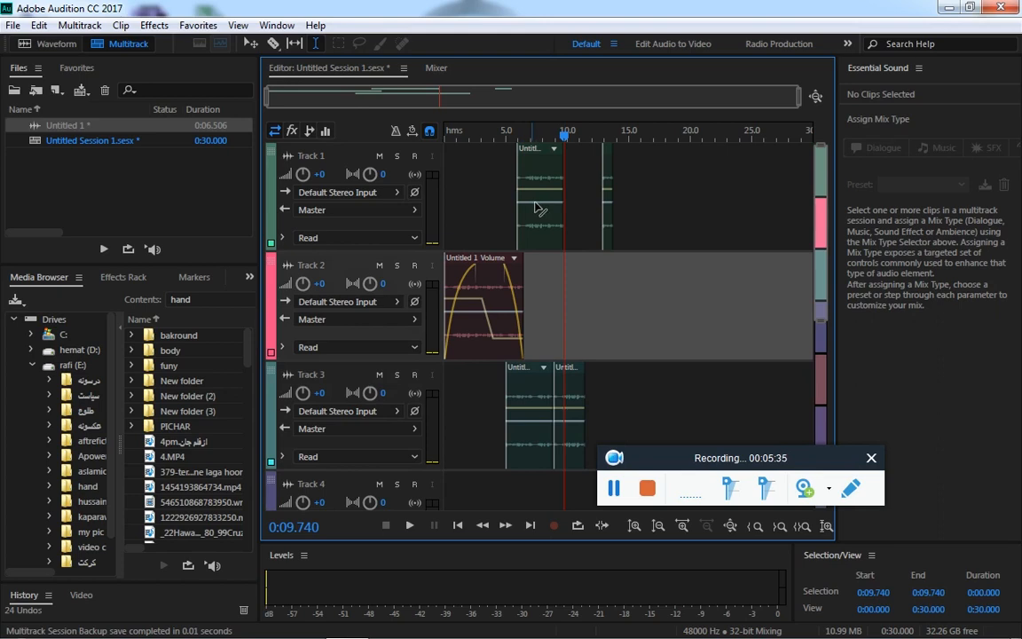
left_click_drag(532, 211, 552, 222)
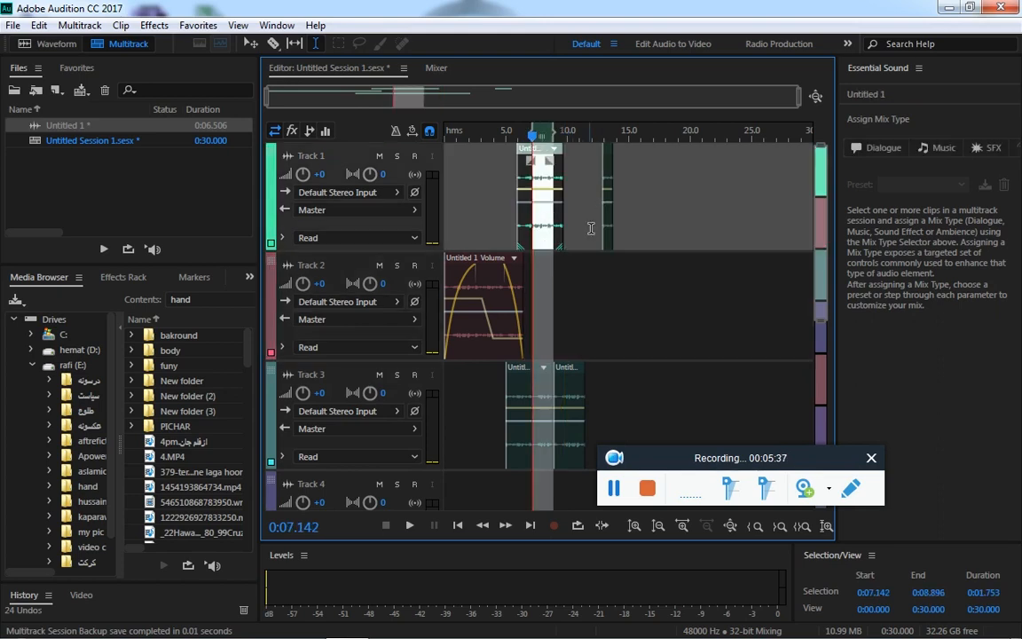
left_click(563, 289)
Delete the range from 10 to about 11 seconds on Track 3 and from about 2.5 to 4 seconds on Track 2
left_click_drag(568, 396, 579, 397)
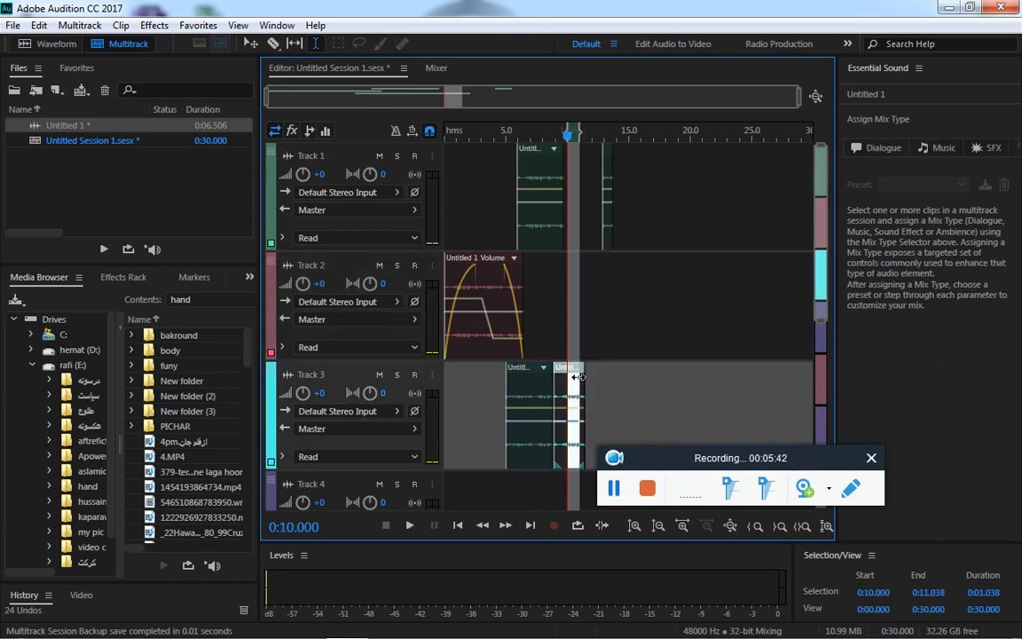
left_click(475, 293)
left_click_drag(475, 294, 493, 297)
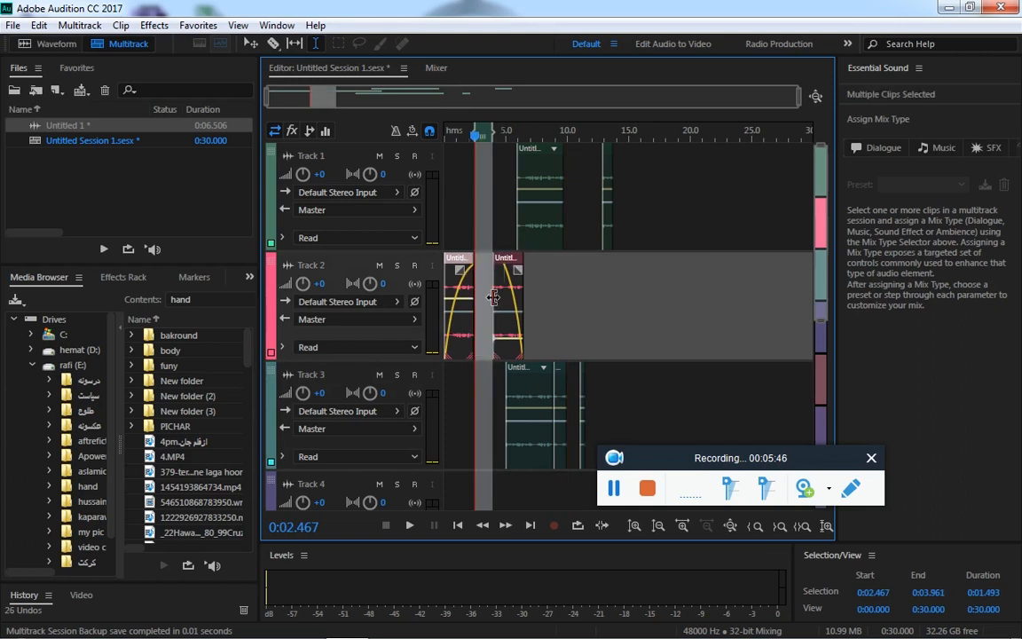
key("Delete")
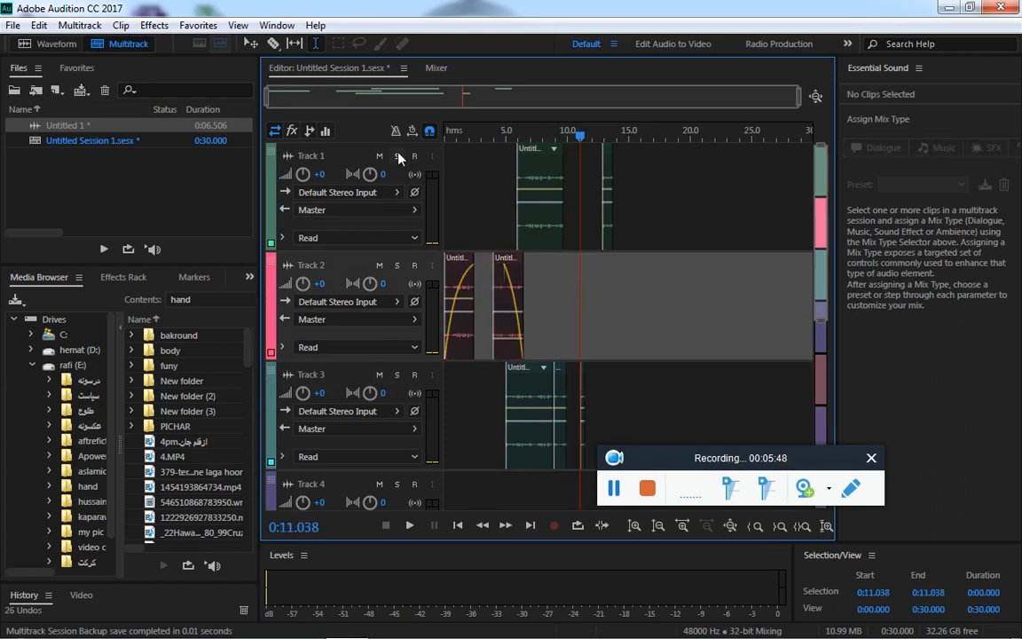
Split the first Track 1 clip at about 7.2 seconds and move the piece after the cut to start at about 8.6 seconds
left_click(274, 44)
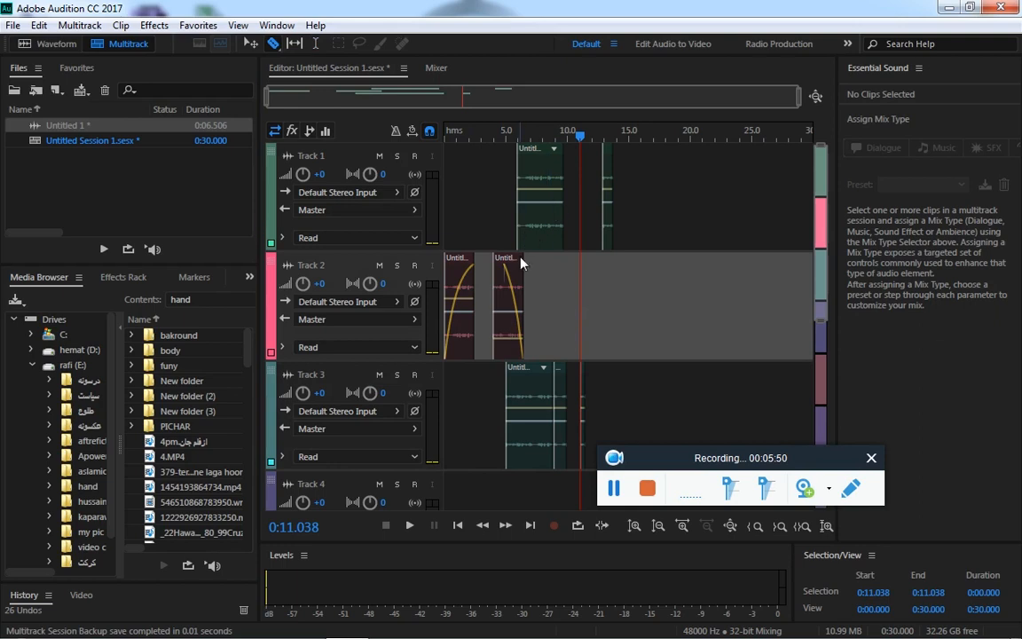
left_click(535, 217)
left_click(250, 44)
left_click(572, 188)
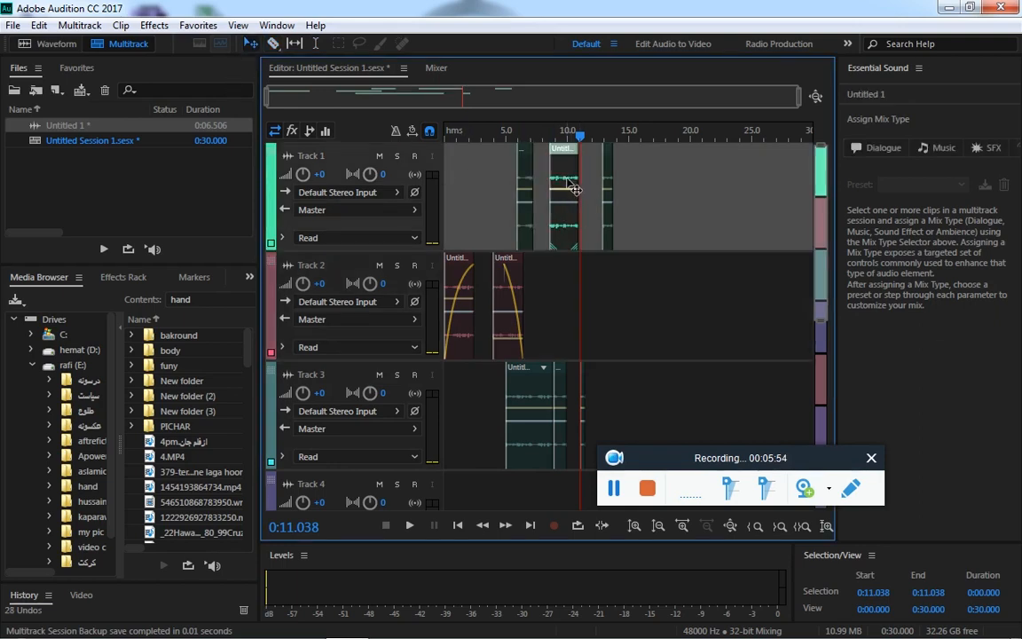
Remove the range from about 1 to 2 seconds in the first Track 2 clip and place the playhead at about 0.6 seconds
left_click(315, 44)
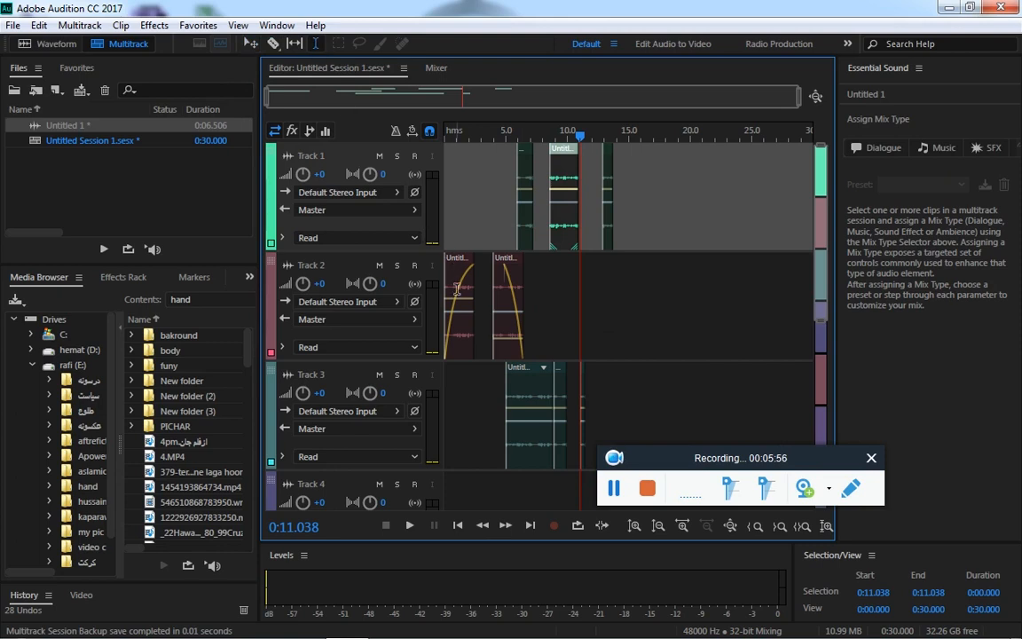
left_click_drag(457, 284, 468, 291)
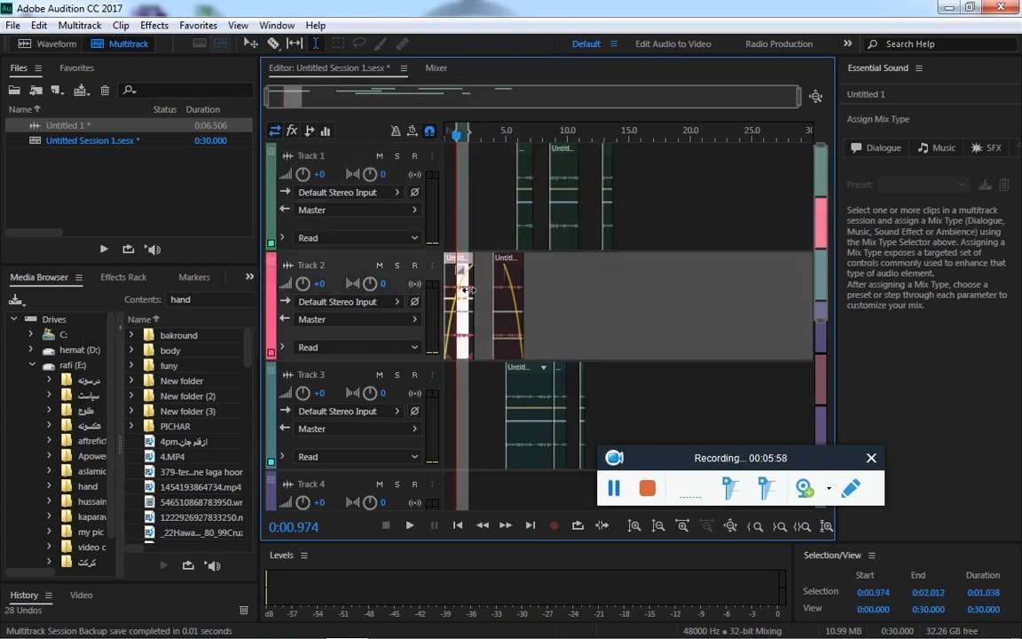
key("ctrl+k")
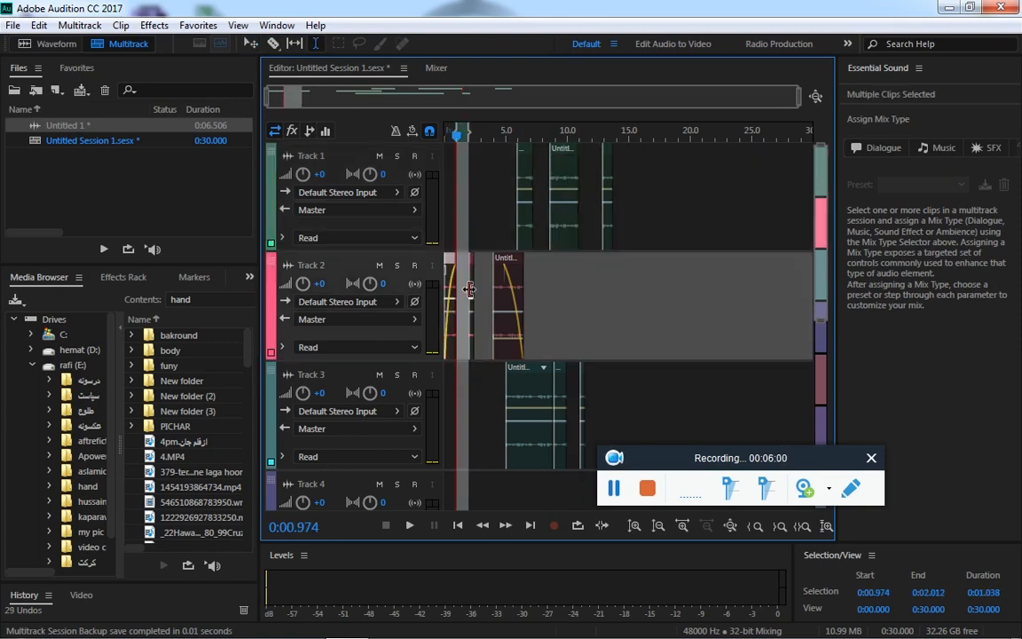
left_click(452, 129)
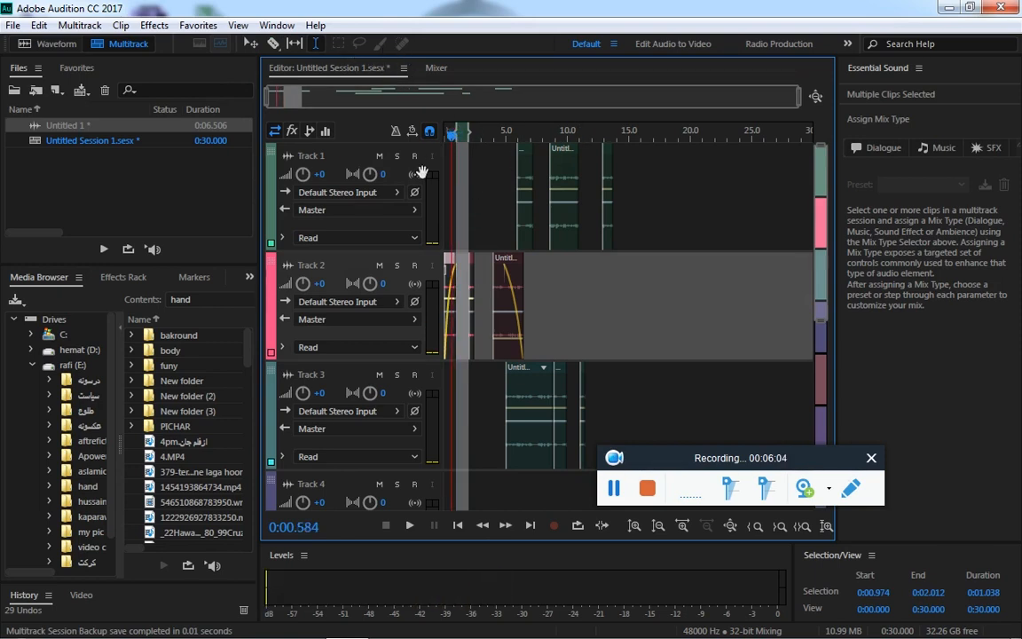
Show Untitled 1 in the Waveform editor at full length without the pitch display and place the playhead at about 3.2 seconds
left_click(41, 46)
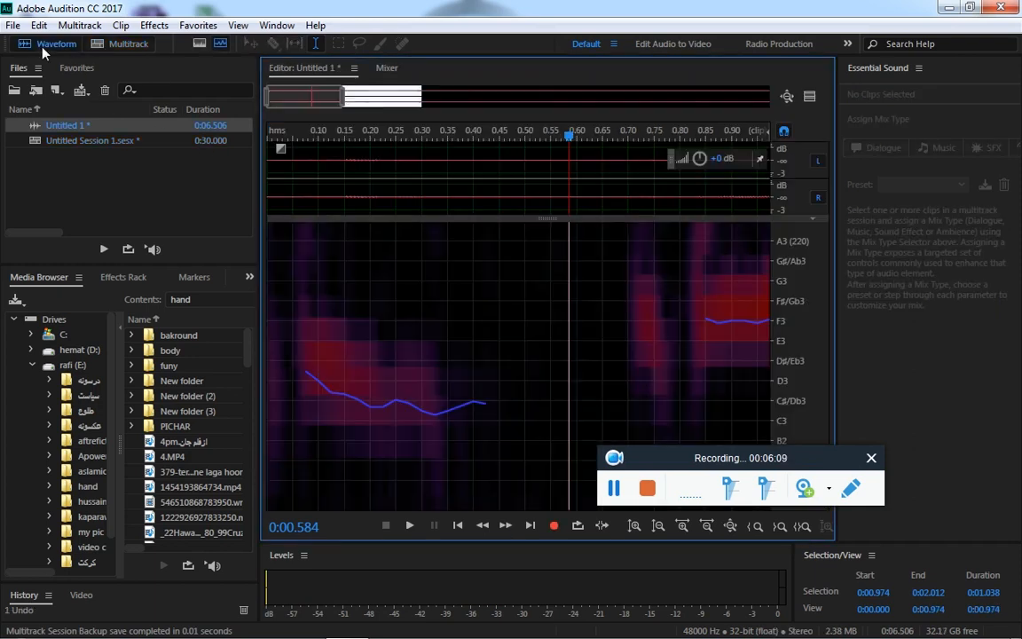
left_click(221, 45)
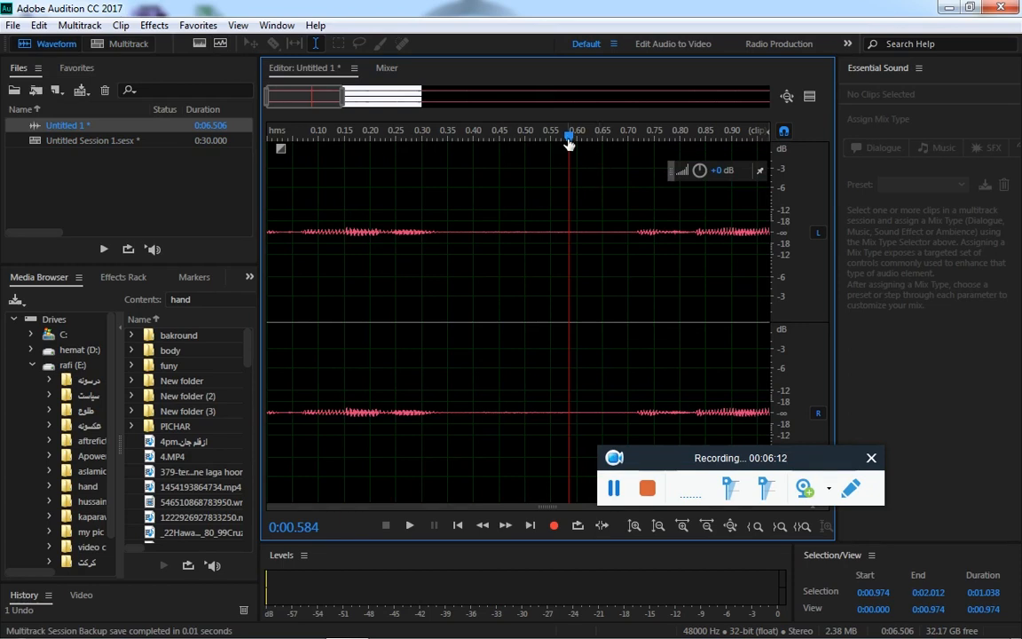
scroll(353, 104, "down", 7)
left_click(517, 260)
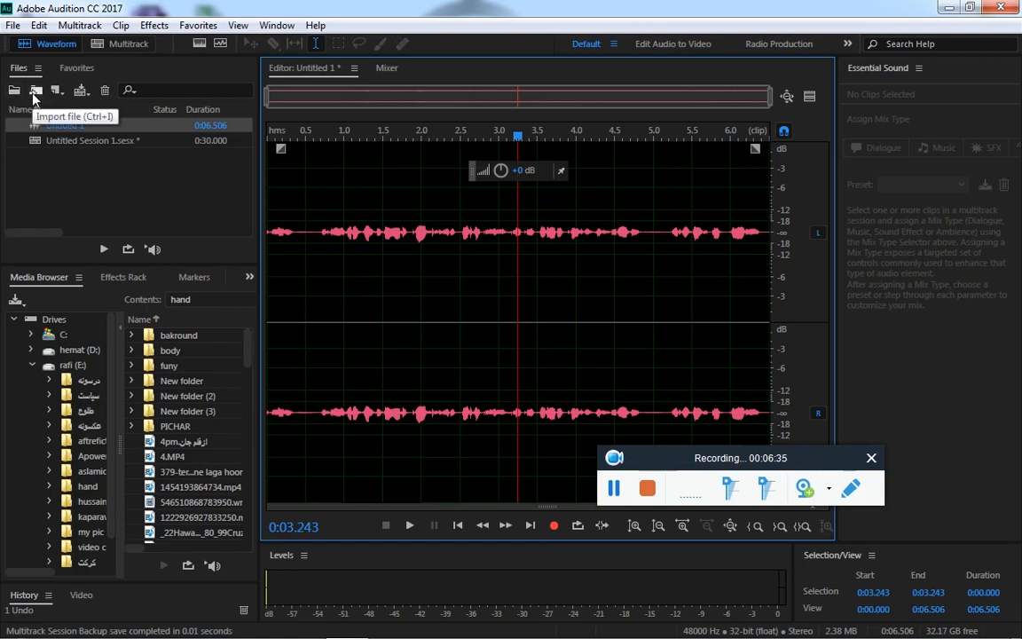
Try to open the audio file 1 (2) from New folder and close the crashed preview handler
right_click(55, 163)
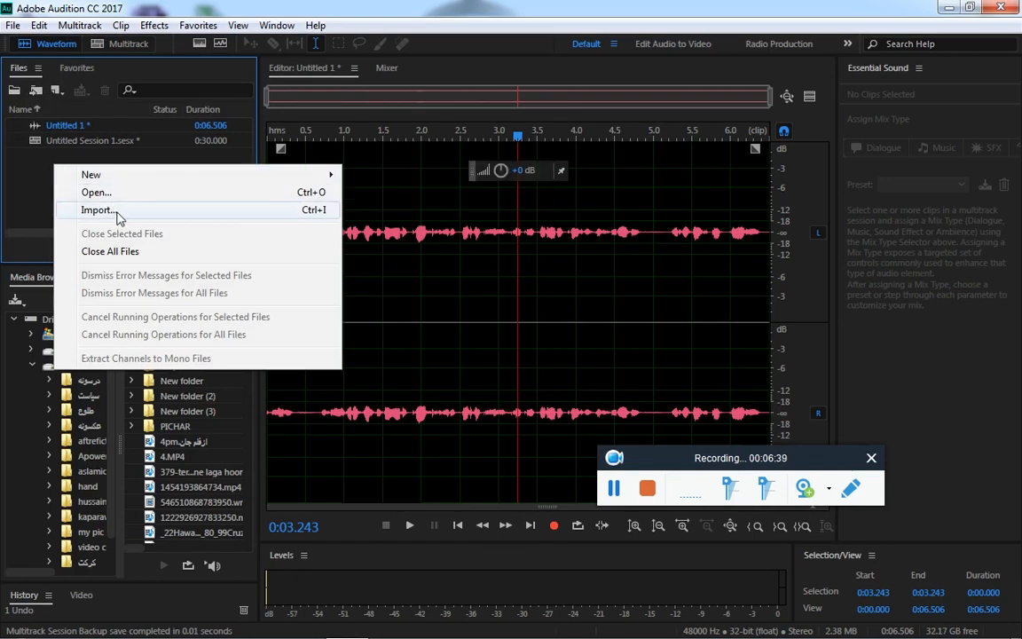
left_click(36, 201)
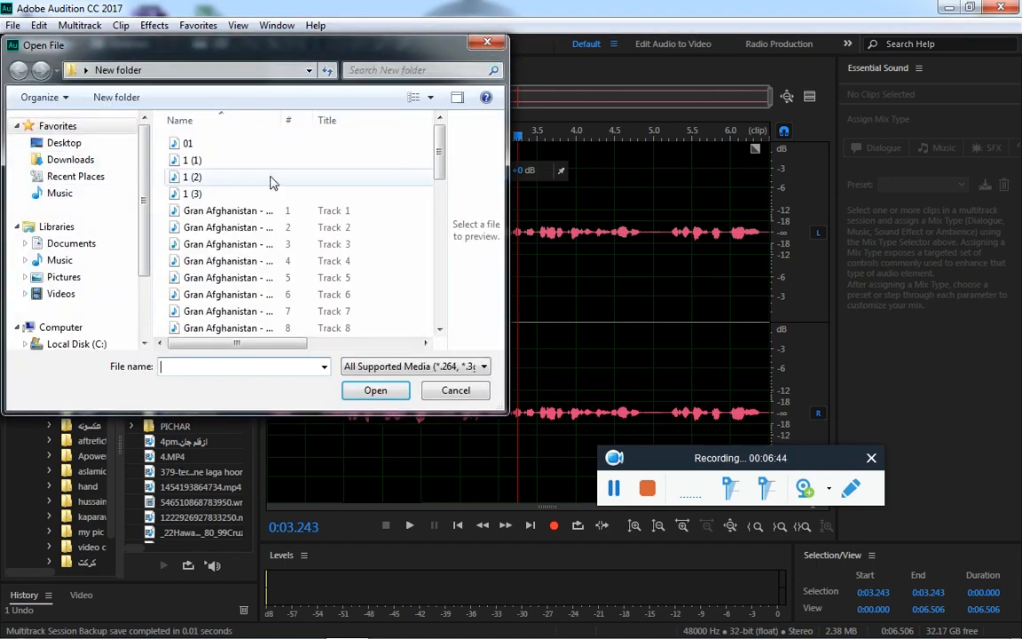
left_click(189, 144)
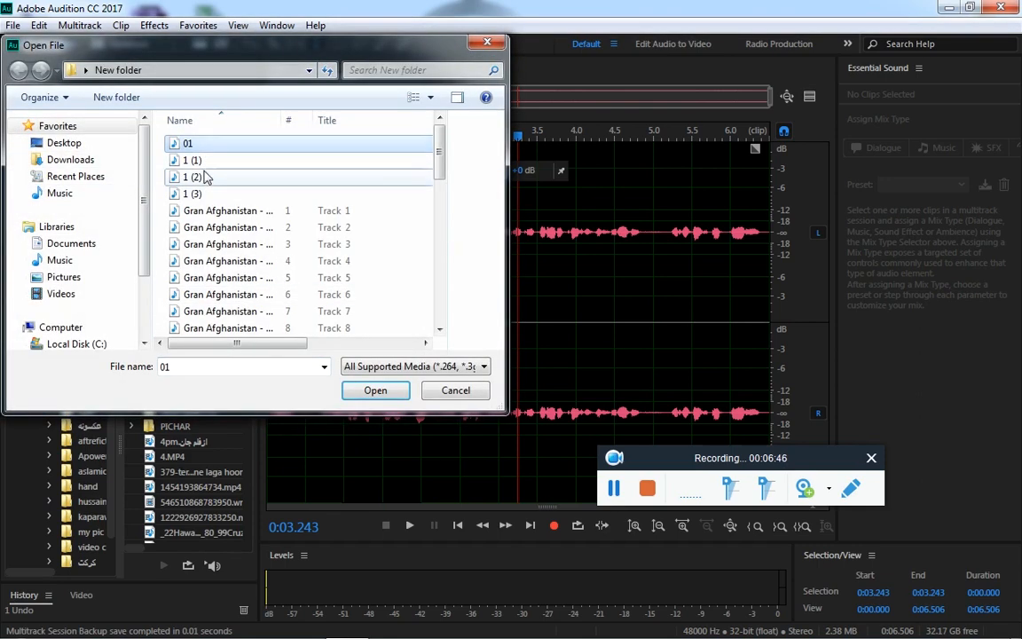
left_click(199, 178)
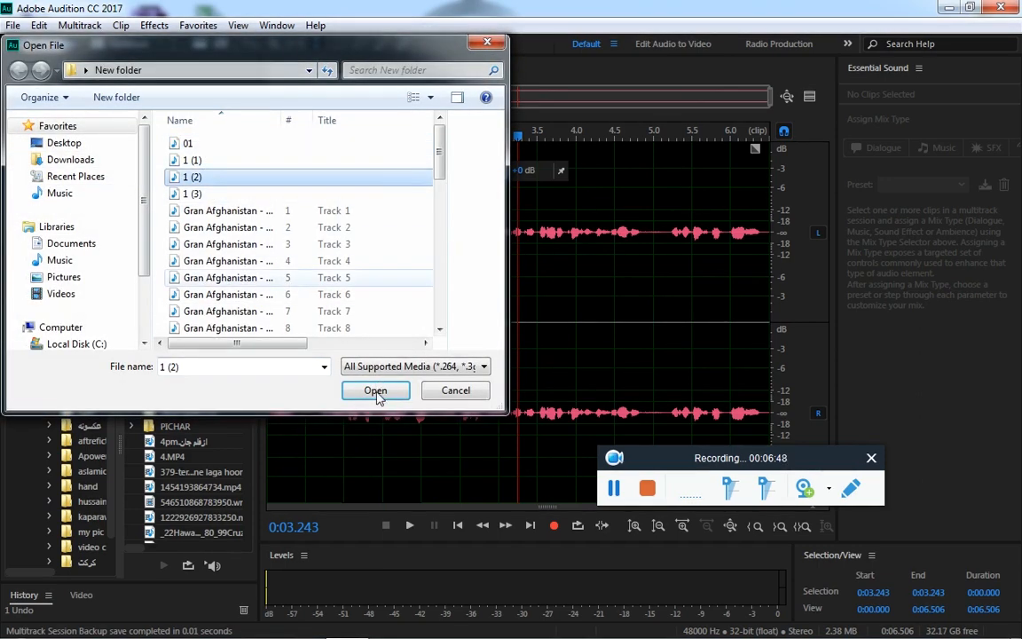
left_click(375, 392)
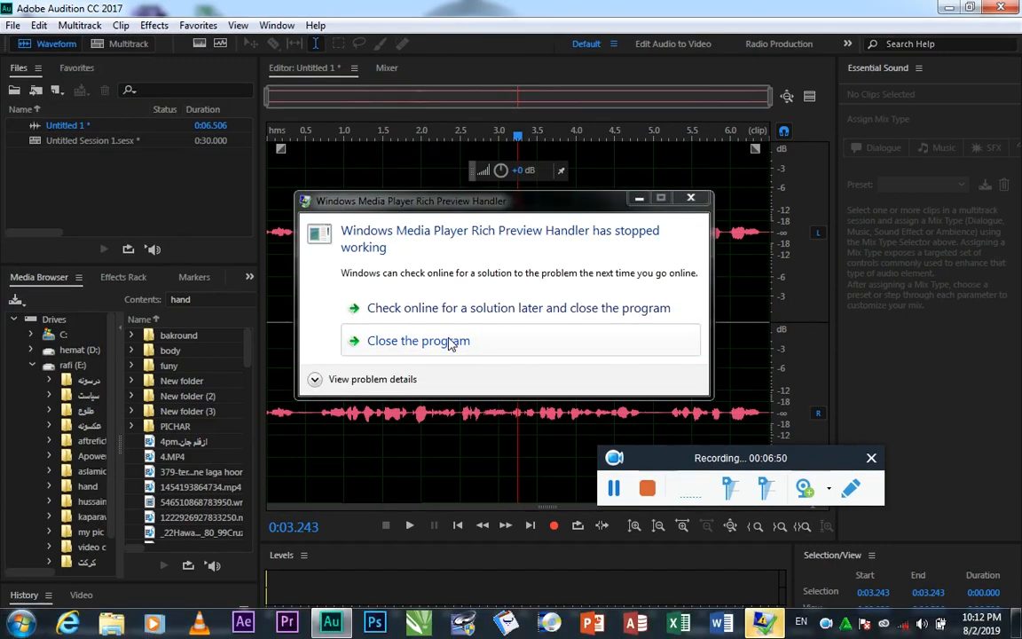
left_click(448, 341)
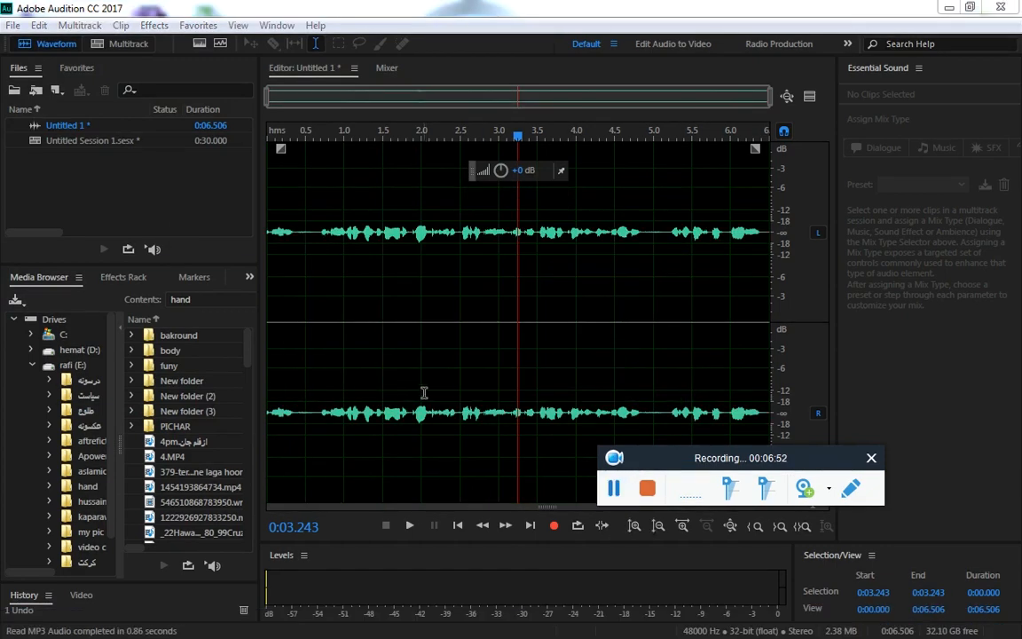
Import the audio file 1 (2) from New folder and select 1 (2).mp3 among the project files
right_click(73, 190)
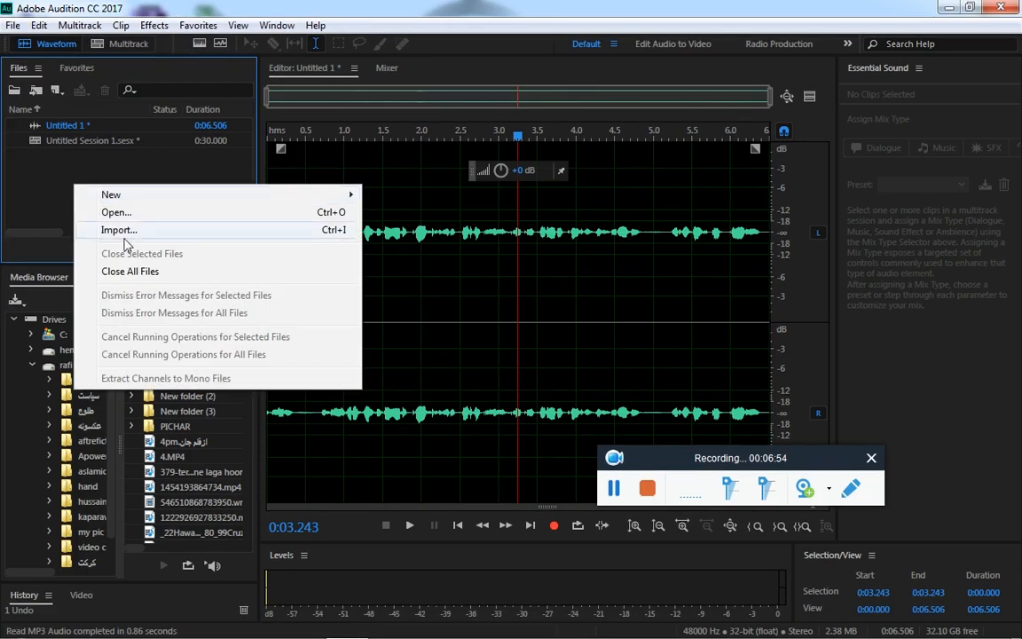
left_click(128, 232)
left_click(193, 176)
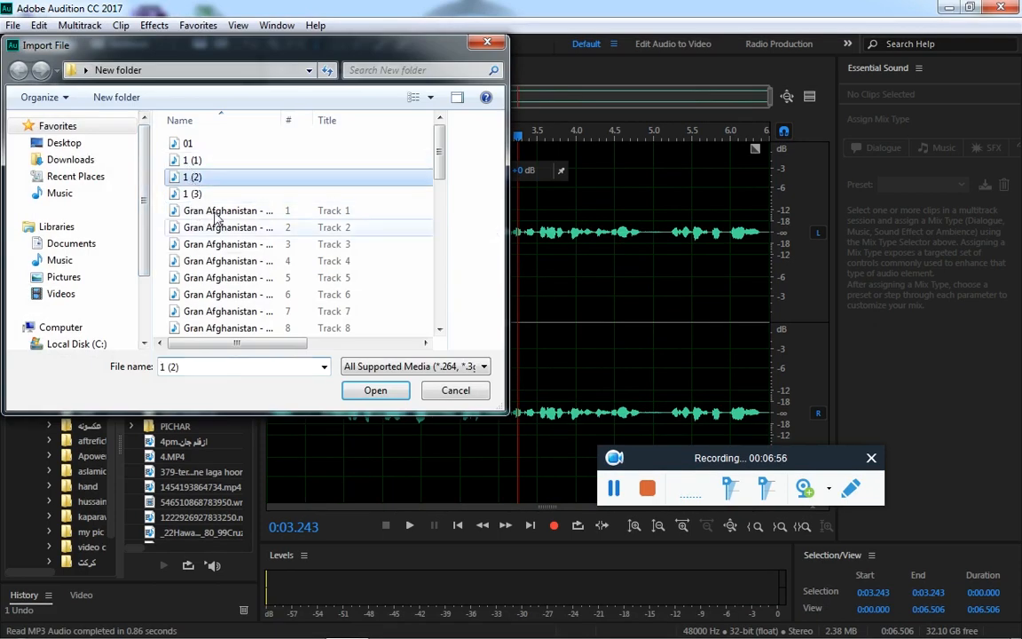
left_click(376, 390)
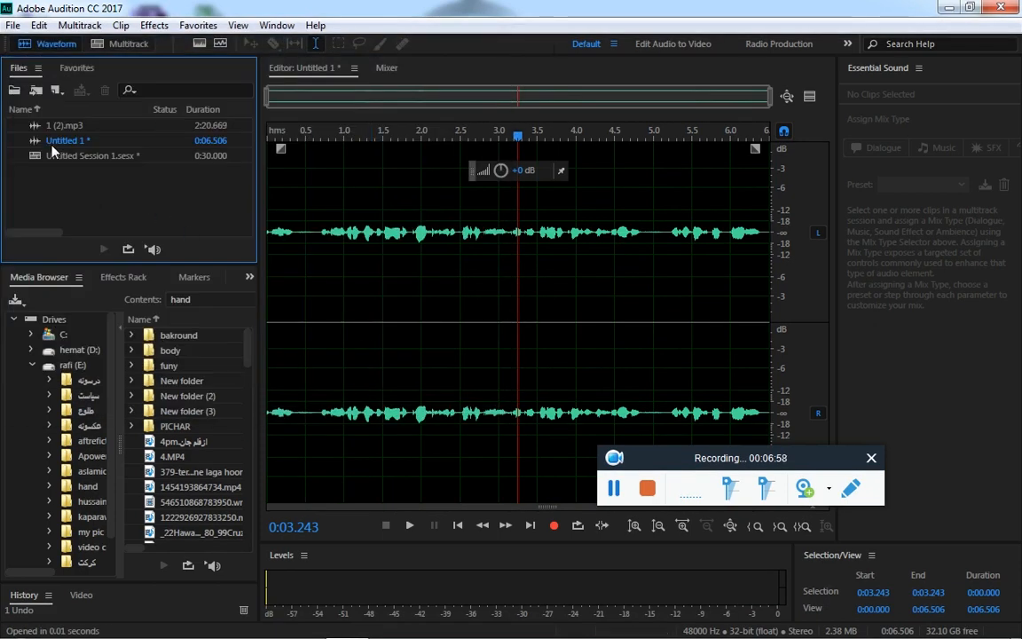
left_click(62, 127)
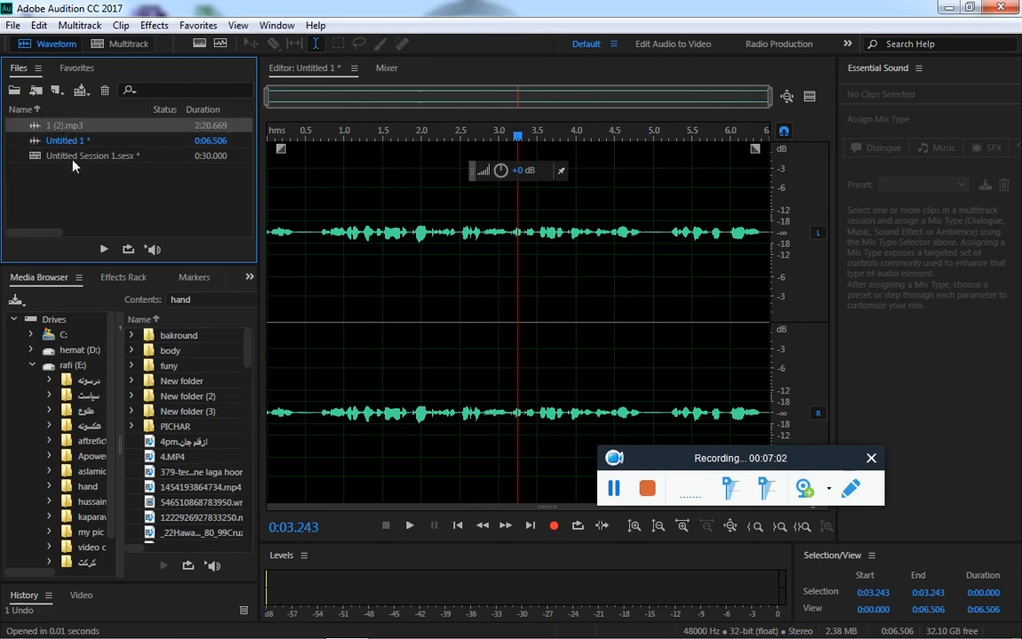
left_click(102, 200)
right_click(102, 199)
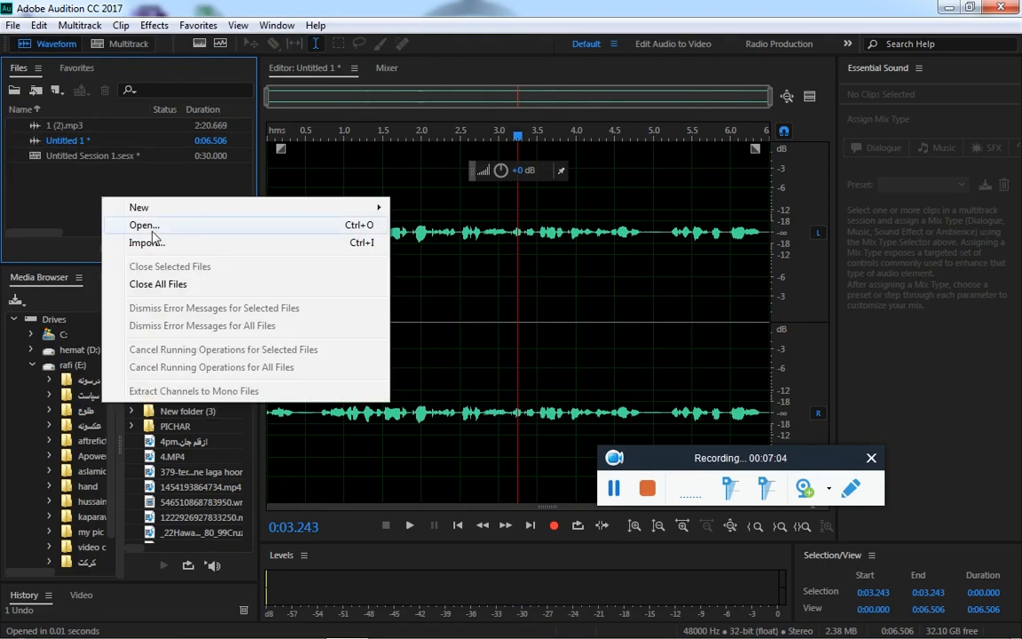
left_click(86, 214)
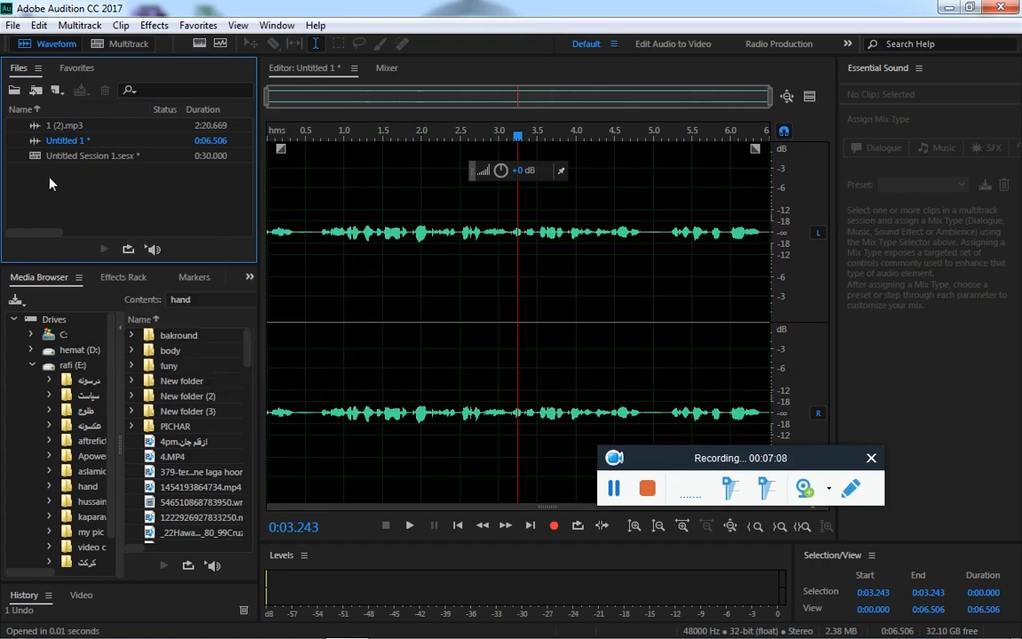
right_click(79, 199)
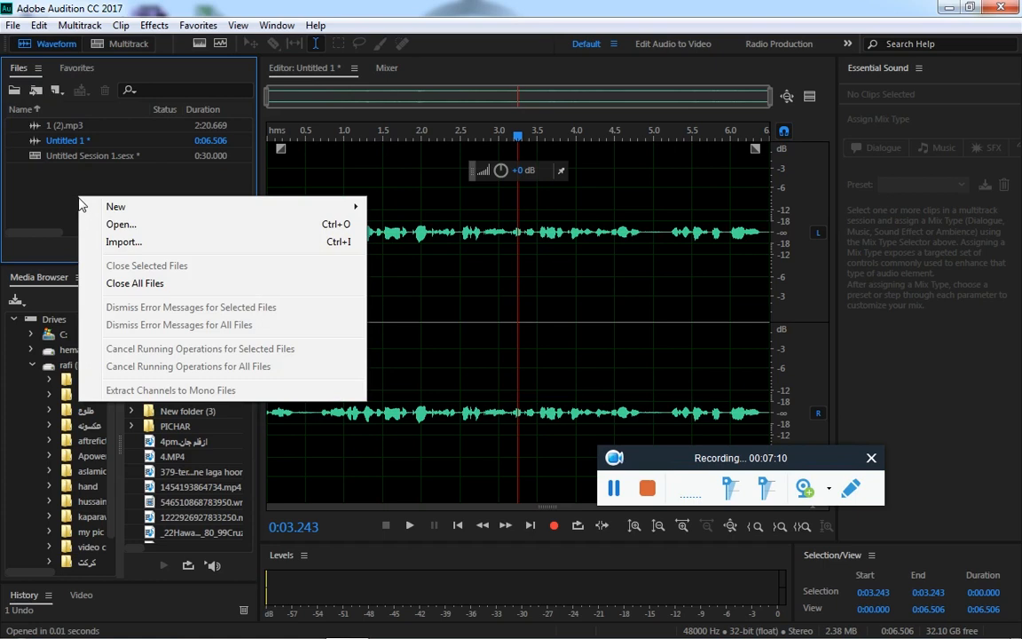
left_click(63, 196)
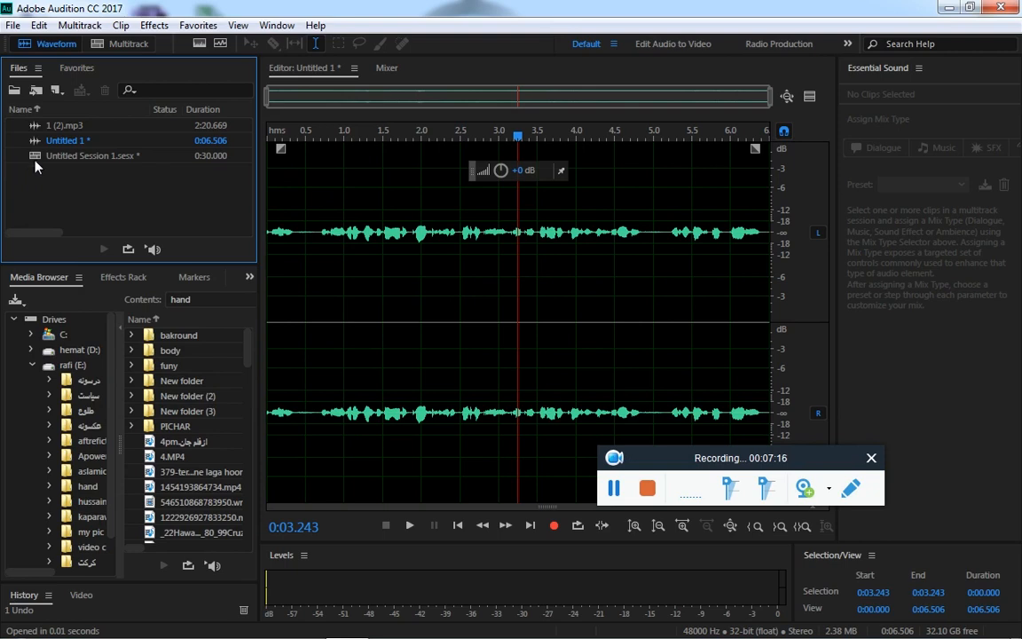
Show the imported 1 (2).mp3 in the Waveform editor
left_click_drag(52, 125, 403, 320)
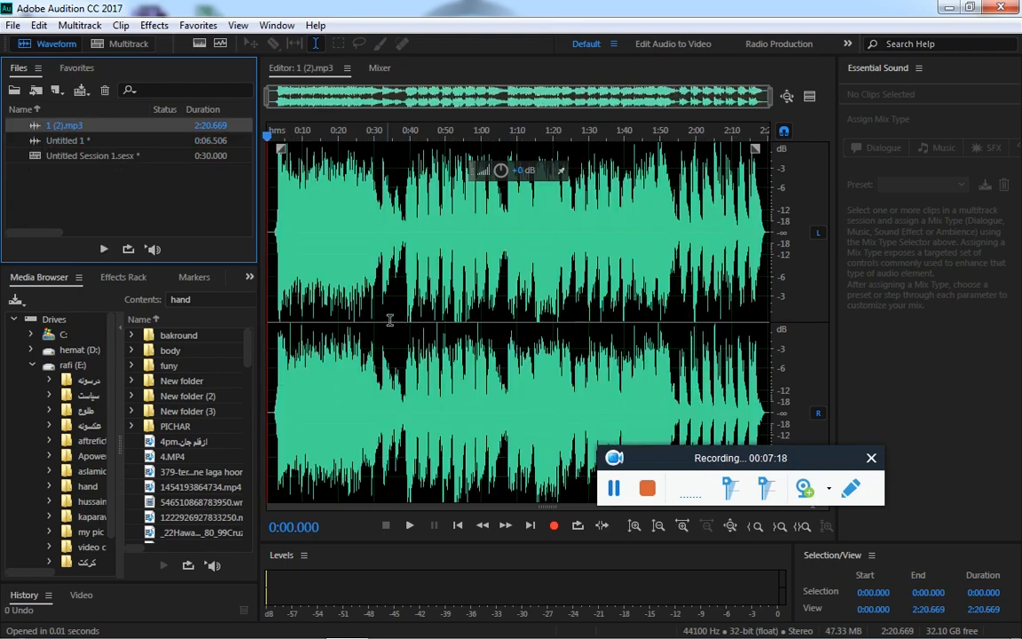
left_click(13, 89)
left_click(490, 46)
left_click(30, 90)
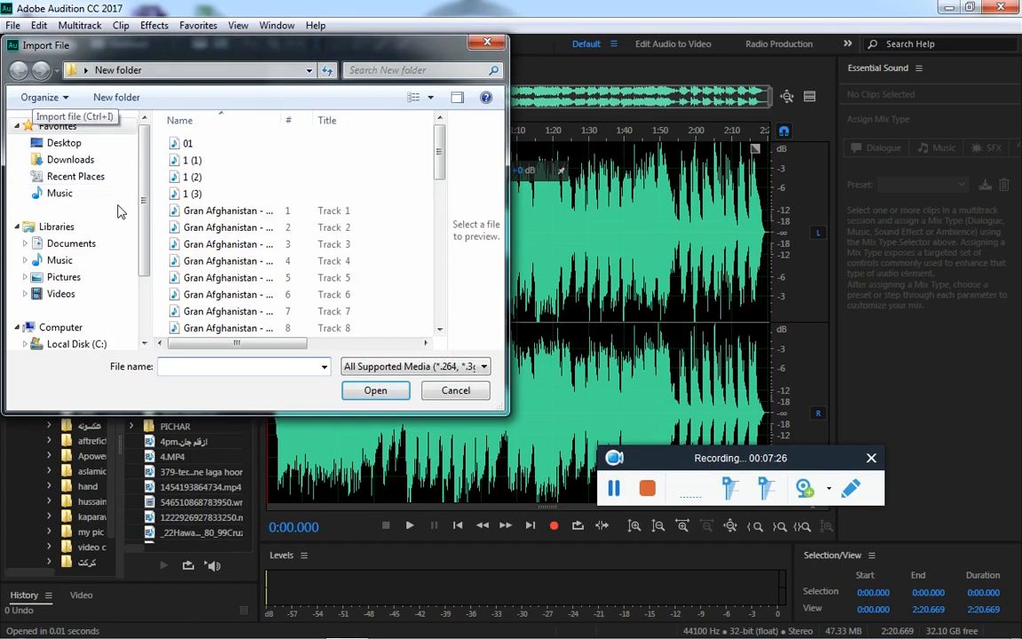
left_click(487, 42)
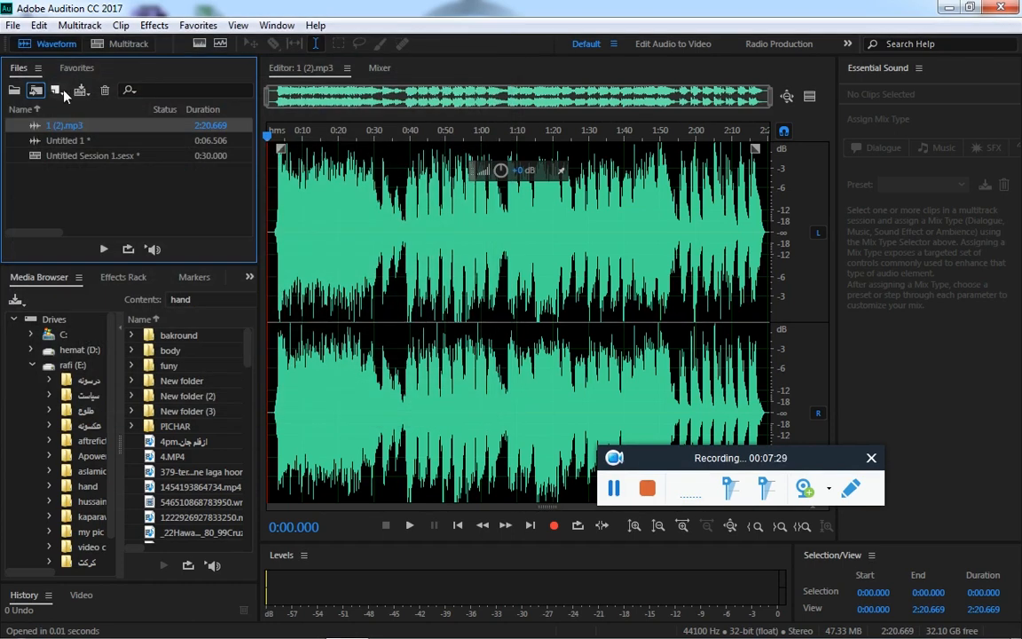
Create a new audio file named Untitled 2 at 48000 Hz, stereo, 32 (float) bit depth
left_click(57, 91)
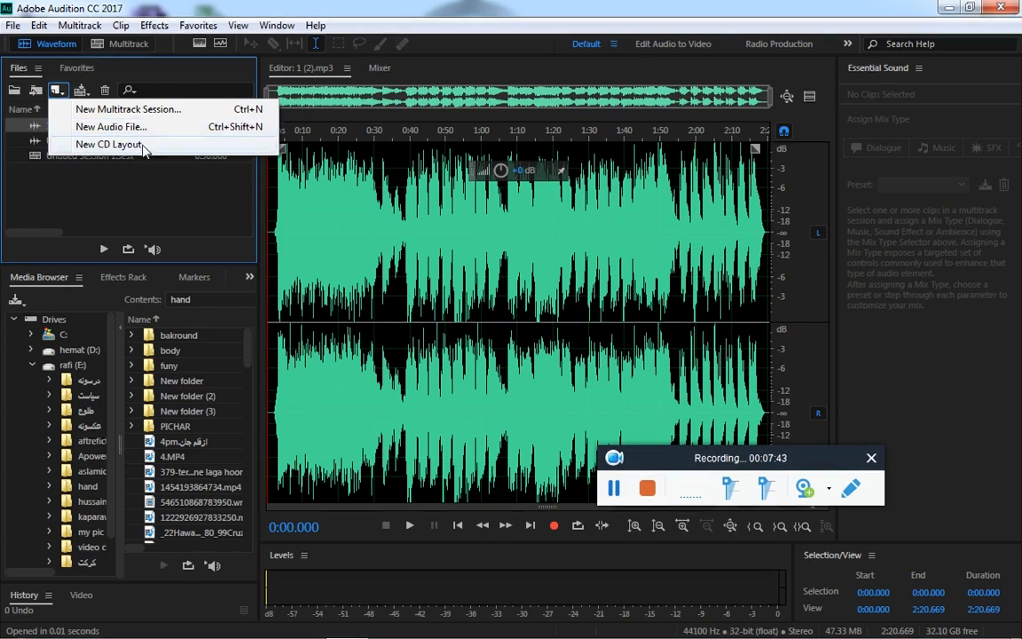
left_click(142, 128)
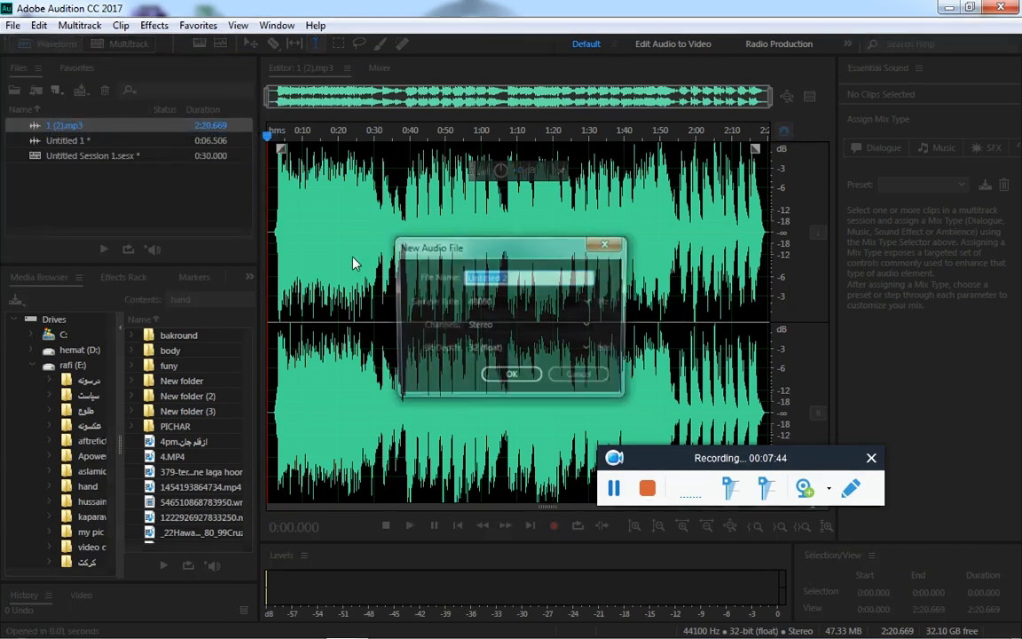
left_click(513, 375)
Create a multitrack session named Untitled Session 2 at 48000 Hz, 32 (float), with a stereo master, overwriting the existing session
left_click(55, 89)
left_click(120, 106)
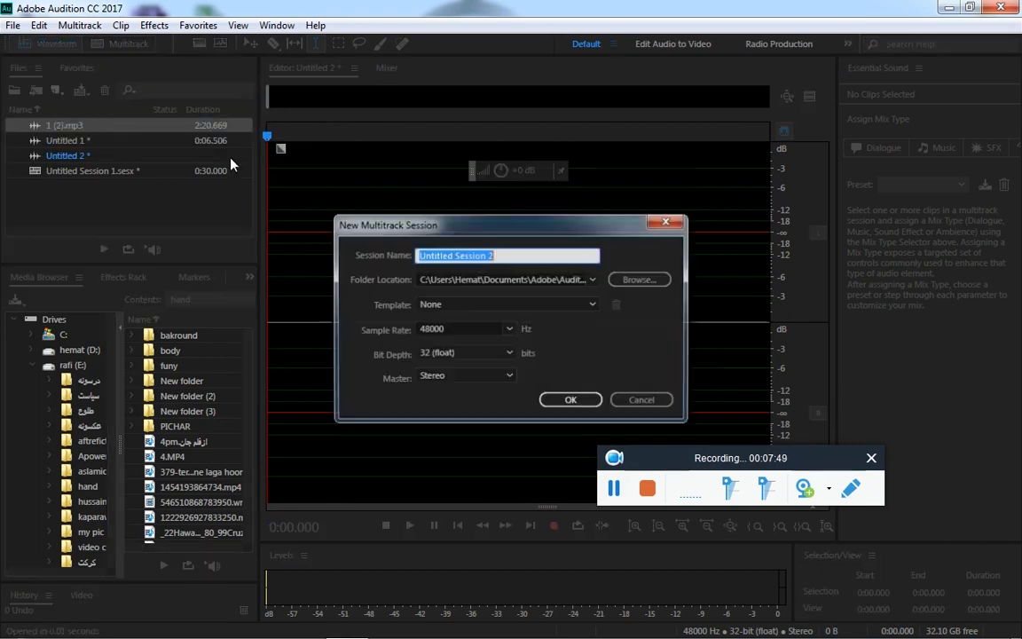
left_click(570, 399)
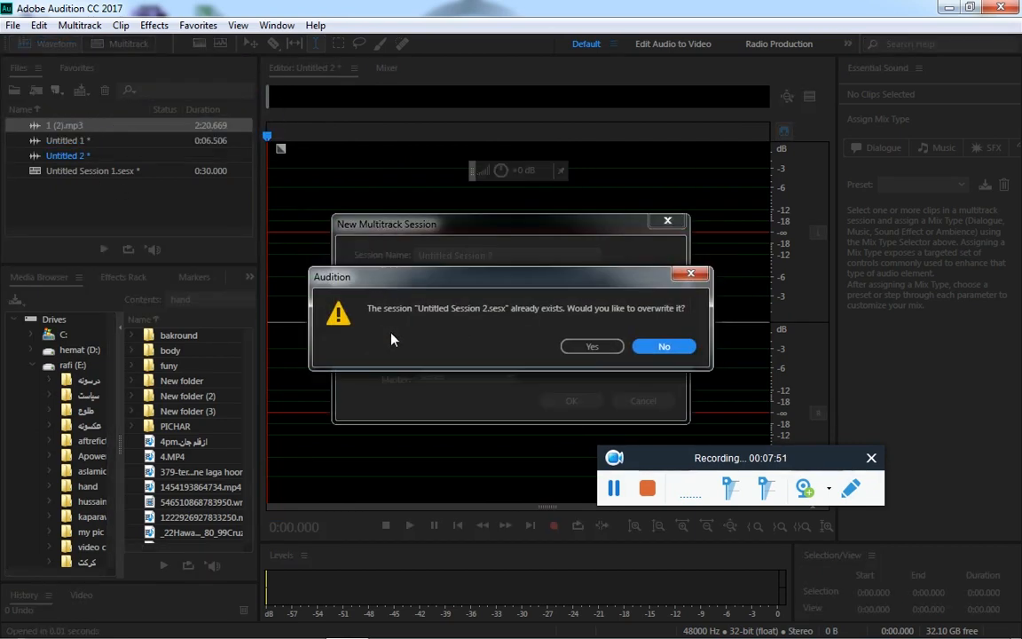
left_click(590, 347)
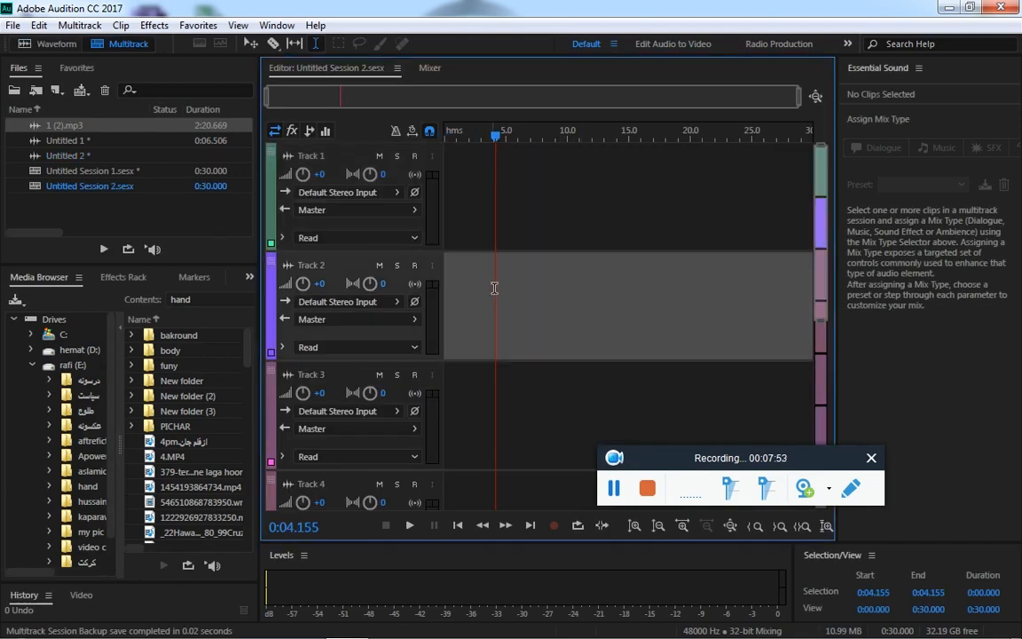
left_click(13, 25)
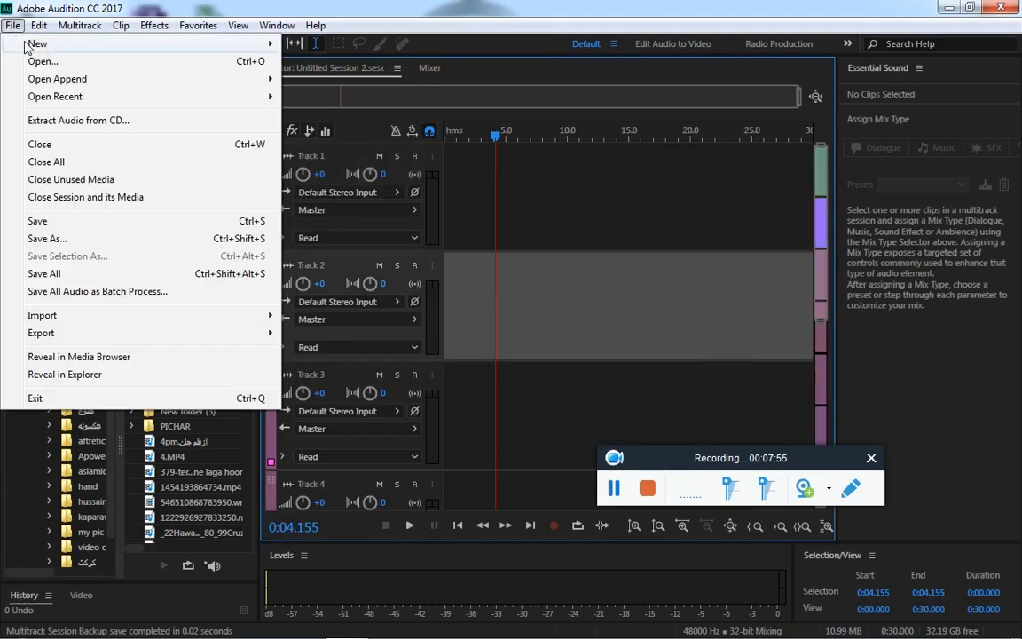
mouse_move(40, 43)
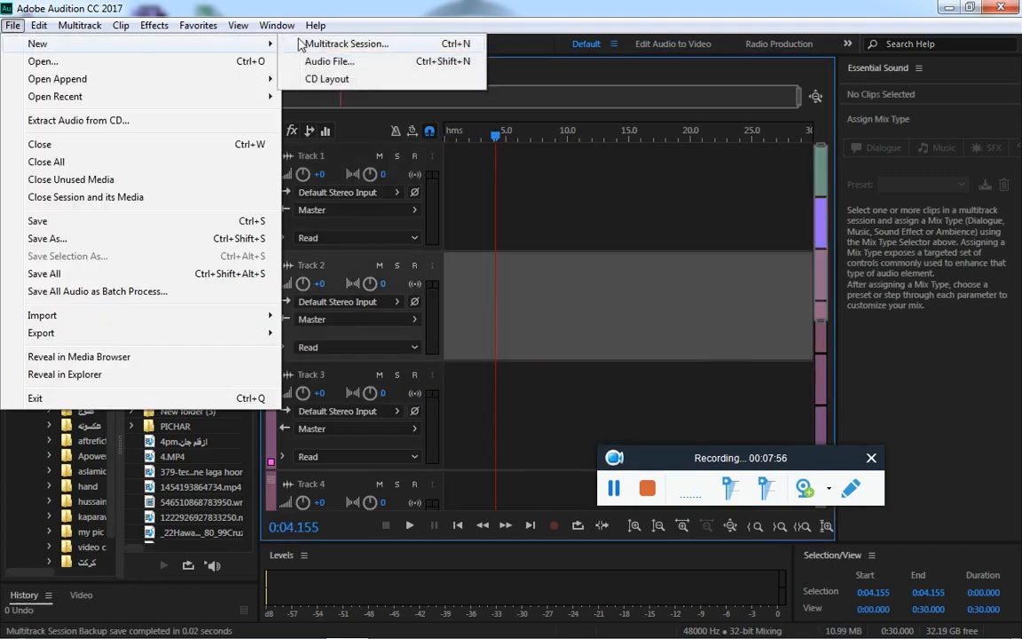
left_click(558, 211)
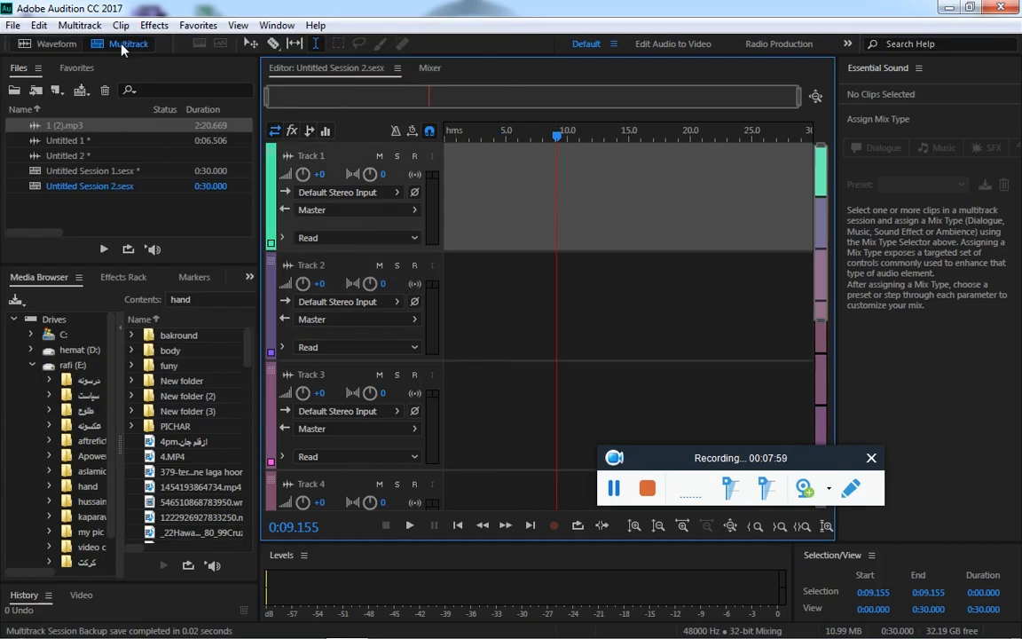
left_click(57, 90)
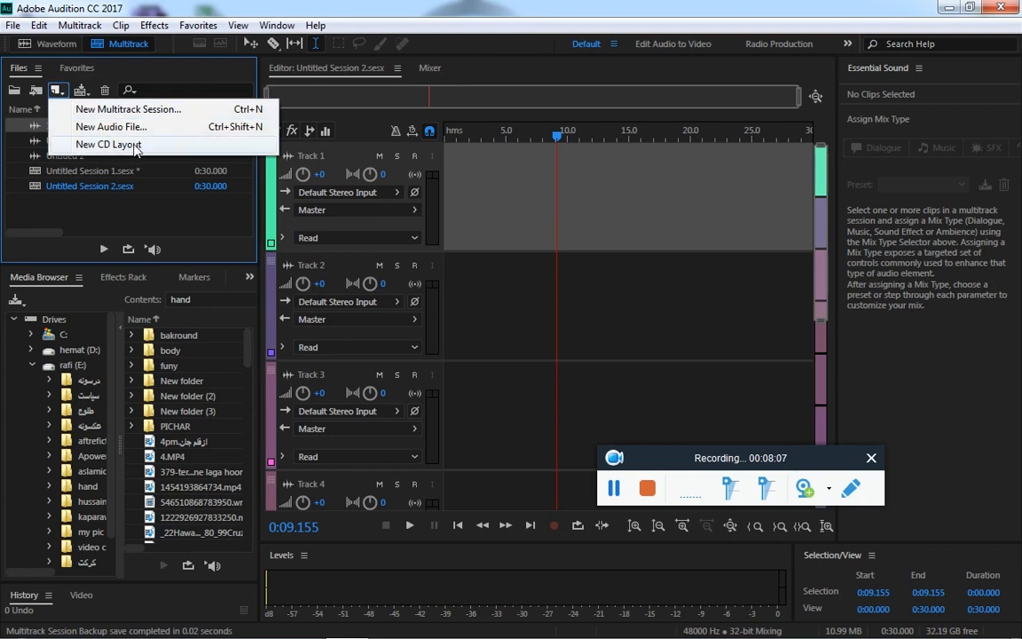
left_click(130, 190)
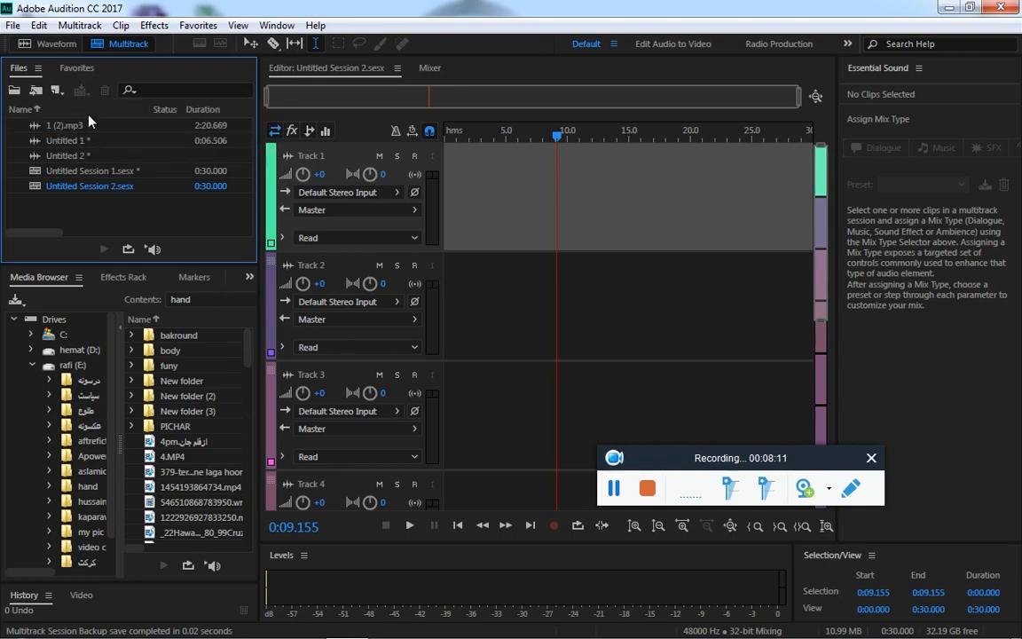
Insert 1 (2).mp3 into the multitrack session Untitled Session 1
left_click(81, 128)
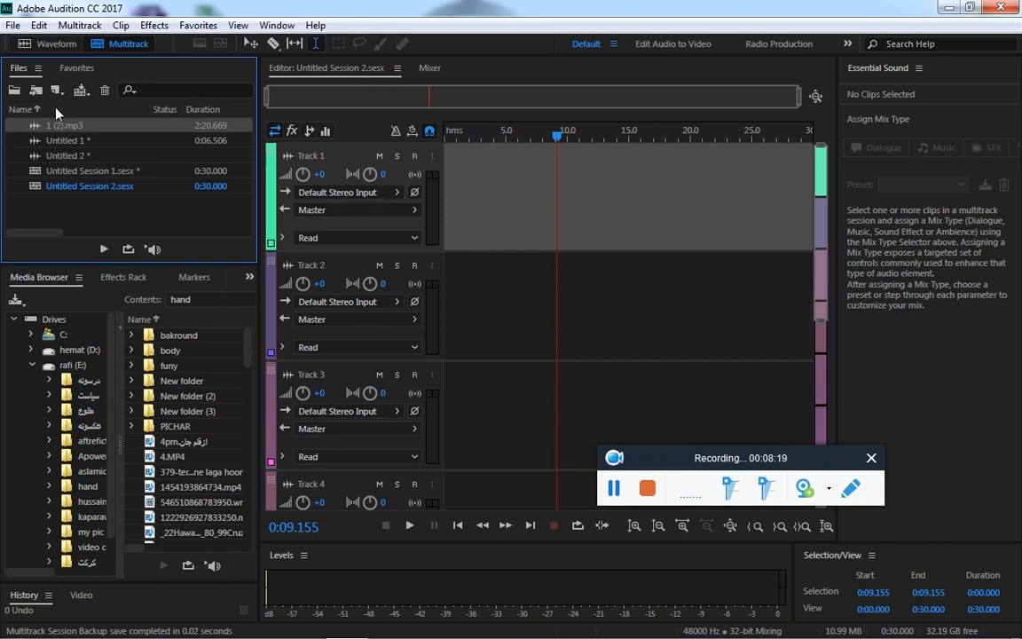
left_click(78, 92)
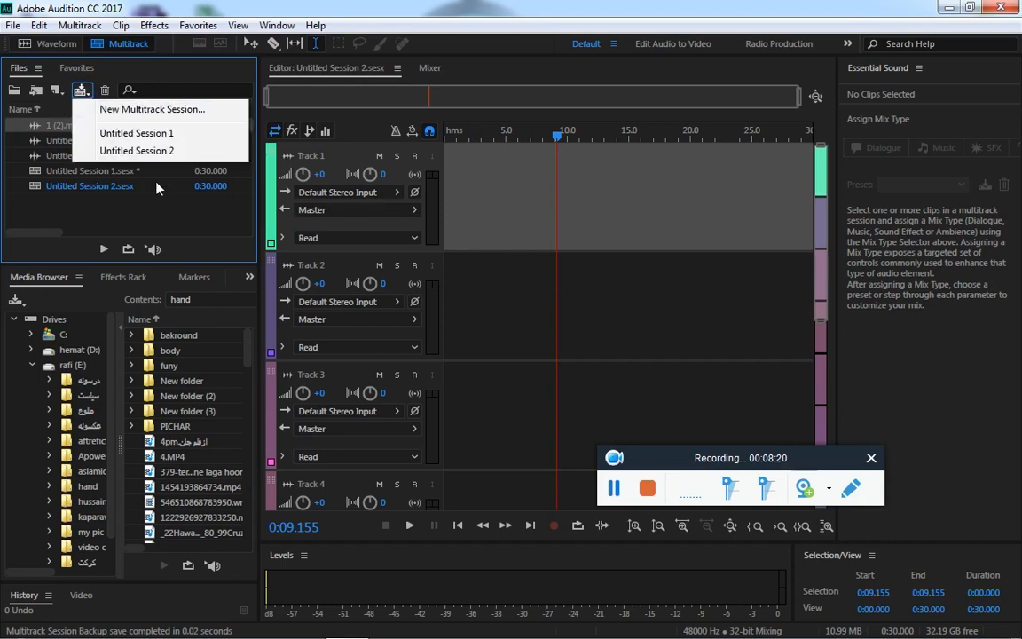
left_click(133, 134)
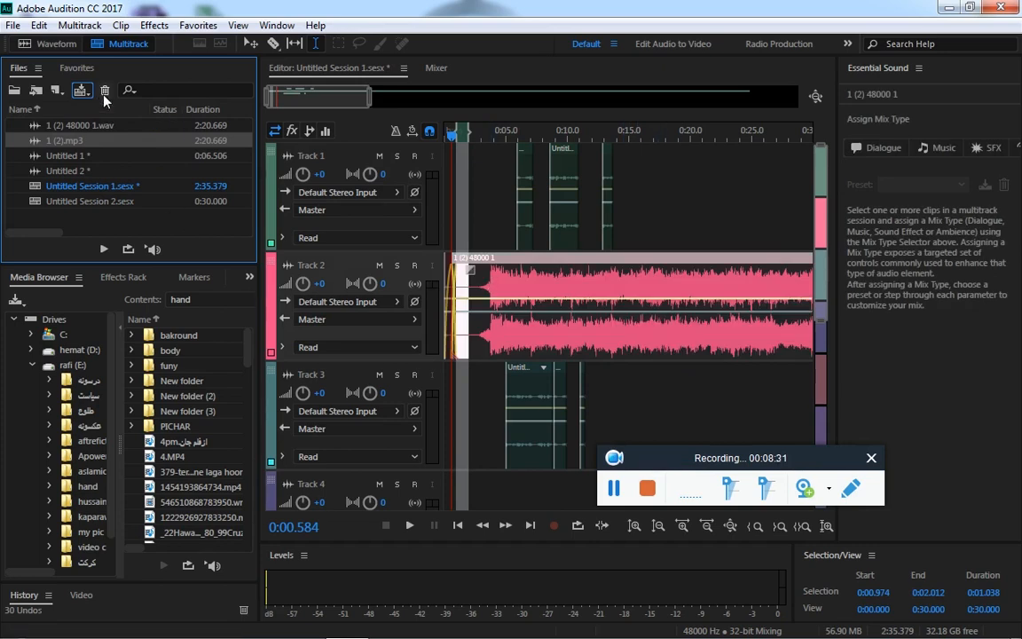
Close Untitled Session 1.sesx without saving its changes
left_click(92, 185)
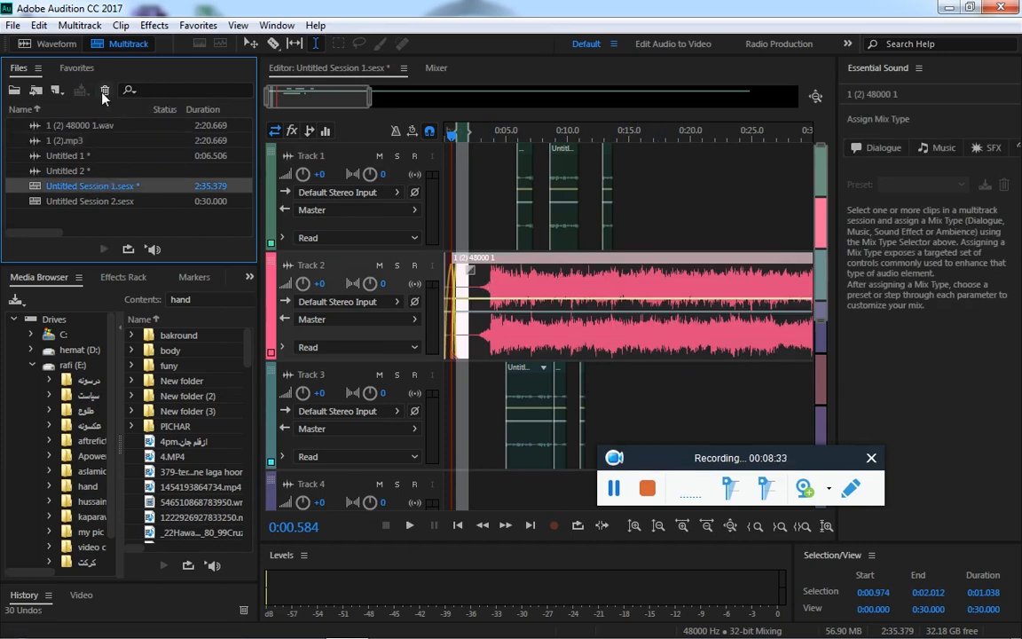
left_click(103, 92)
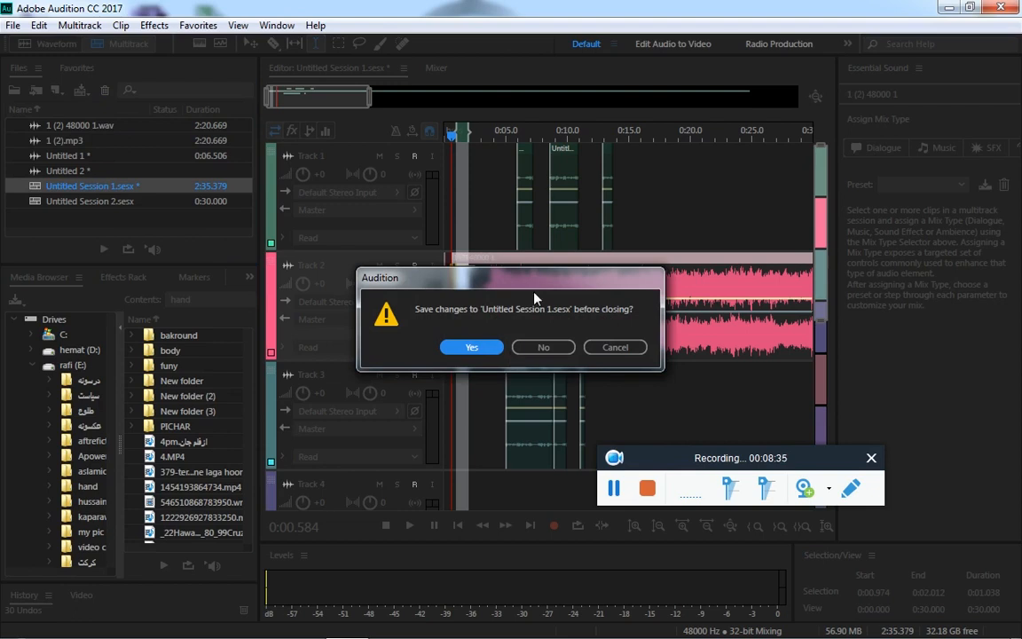
left_click(540, 347)
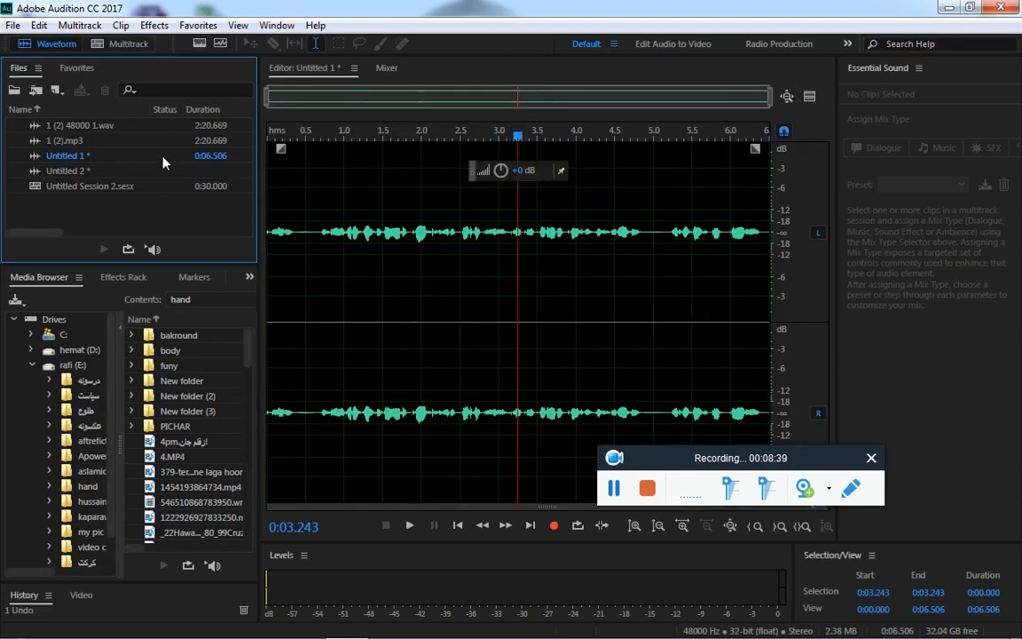
Turn on automatic playback for the project files and preview 1 (2).mp3
left_click(146, 89)
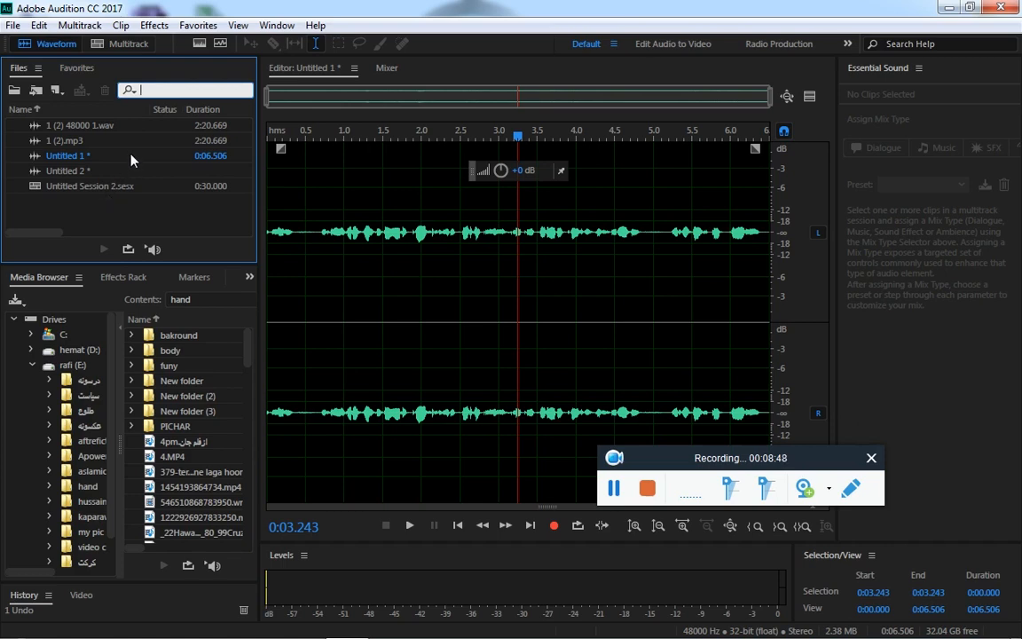
left_click(152, 249)
left_click(70, 143)
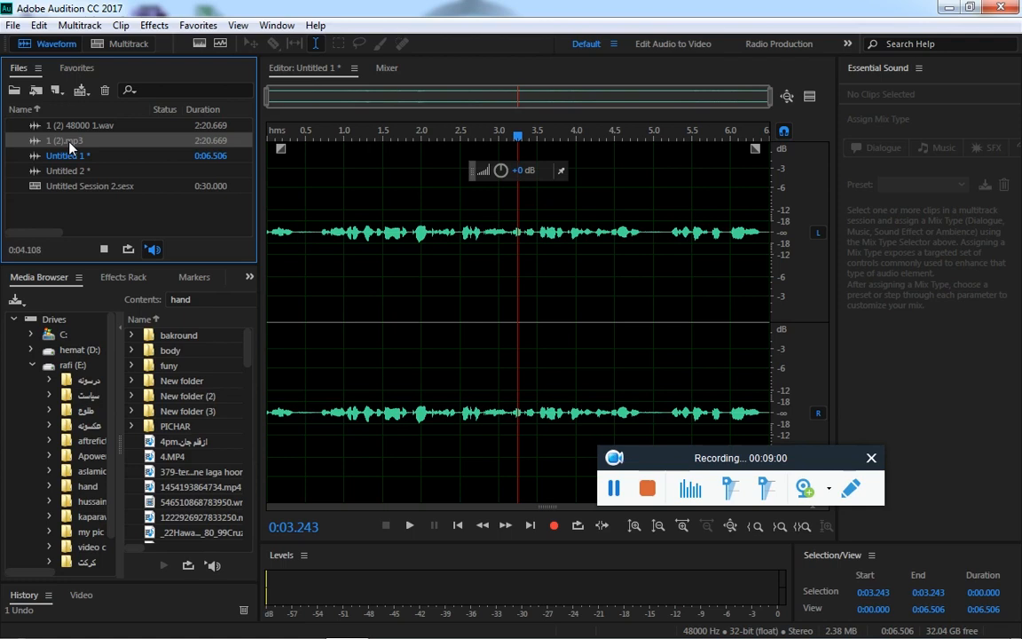
Preview 1 (2) 48000 1.wav and 1 (2).mp3, and turn off automatic playback for the project files
left_click(80, 129)
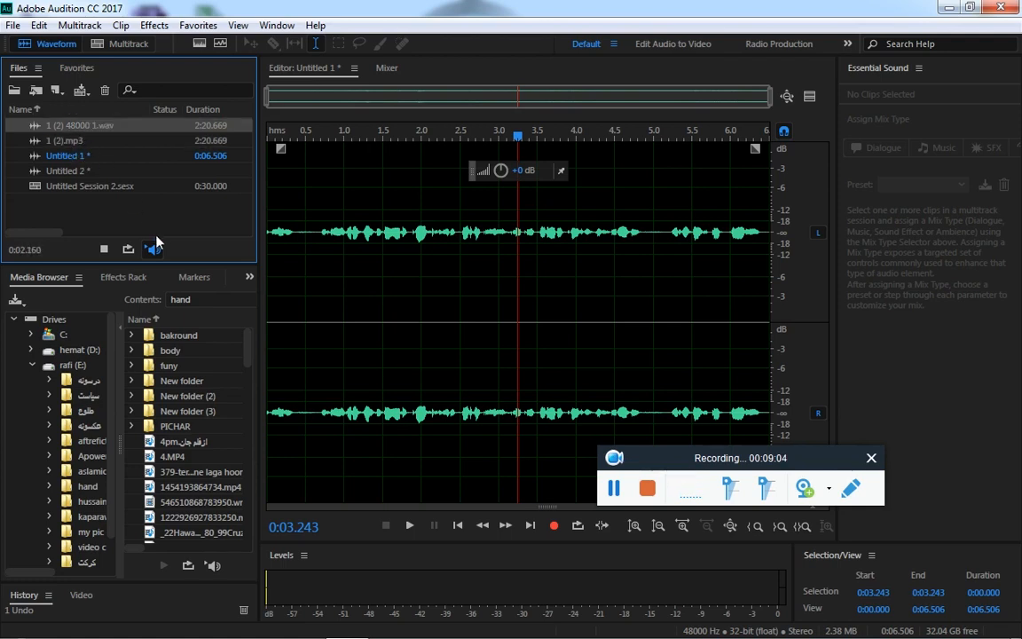
left_click(68, 144)
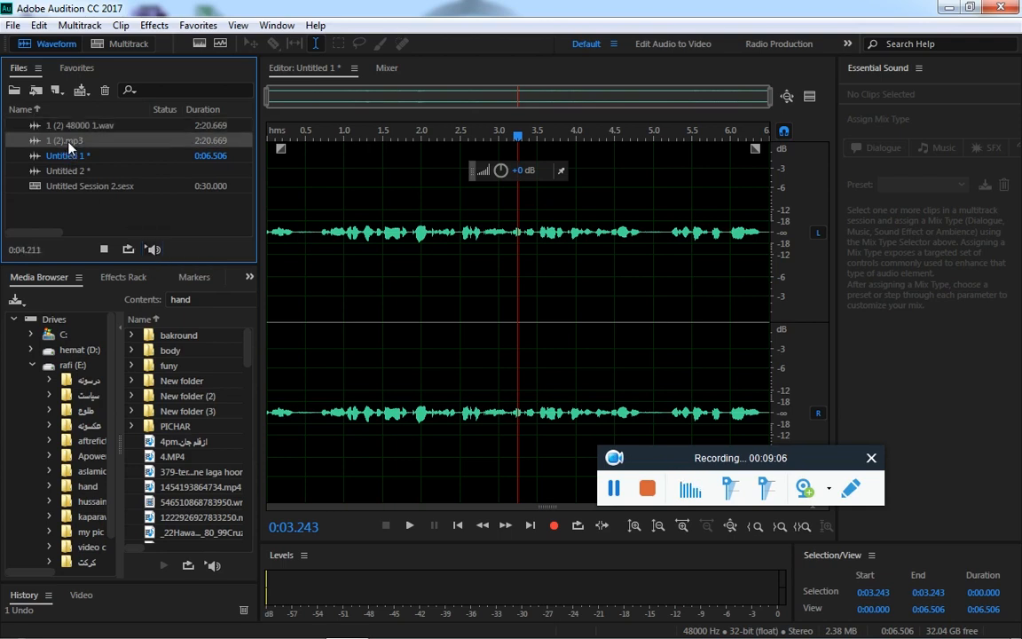
left_click(104, 248)
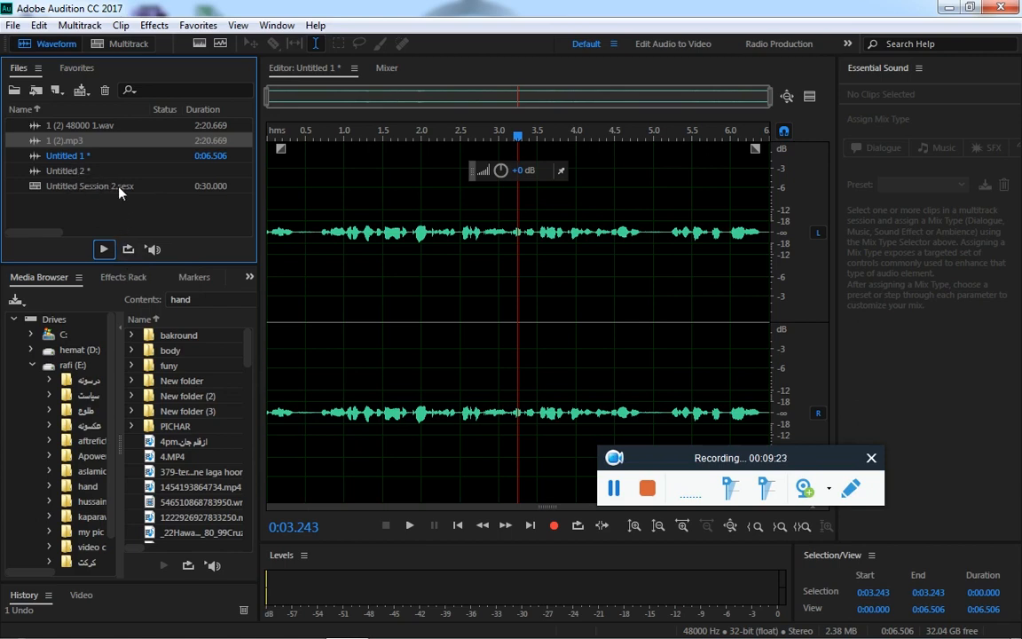
left_click(104, 249)
left_click(104, 251)
Collapse the rafi (E:) drive in the media browser's folder tree
left_click(33, 365)
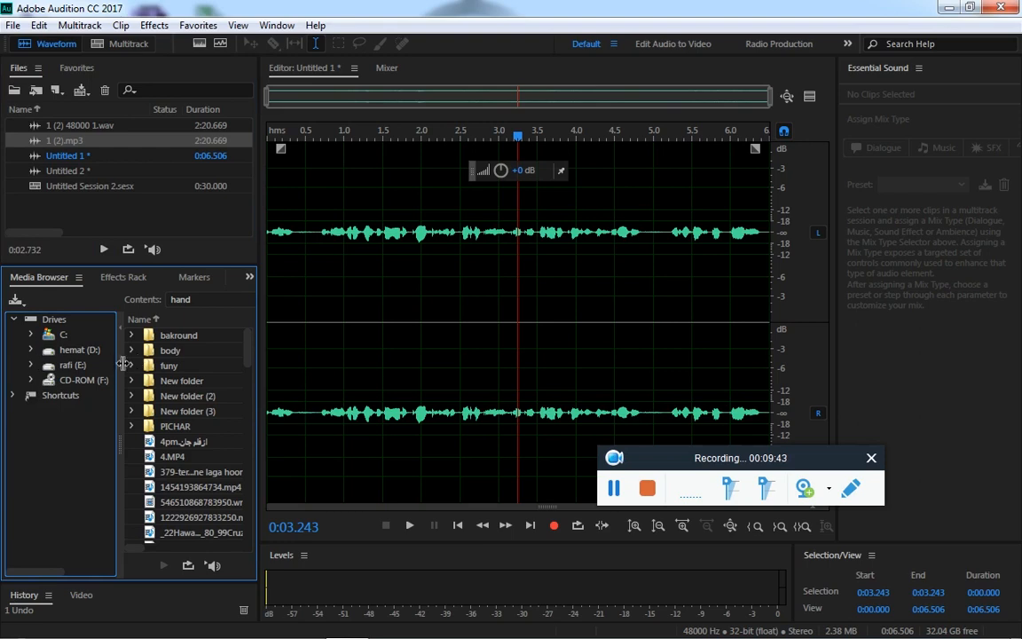
mouse_move(247, 349)
left_mouse_down()
mouse_move(245, 515)
mouse_move(244, 346)
left_mouse_up()
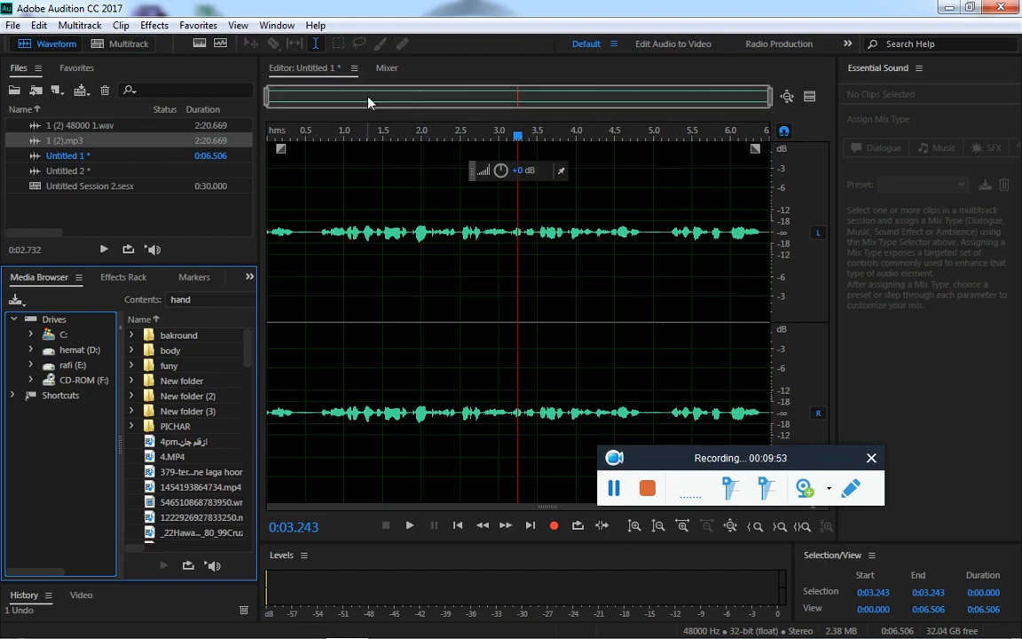
Apply a short fade-in at the start of the Untitled 1 recording
left_click_drag(280, 148, 307, 146)
mouse_move(755, 148)
left_mouse_down()
mouse_move(616, 148)
mouse_move(757, 146)
left_mouse_up()
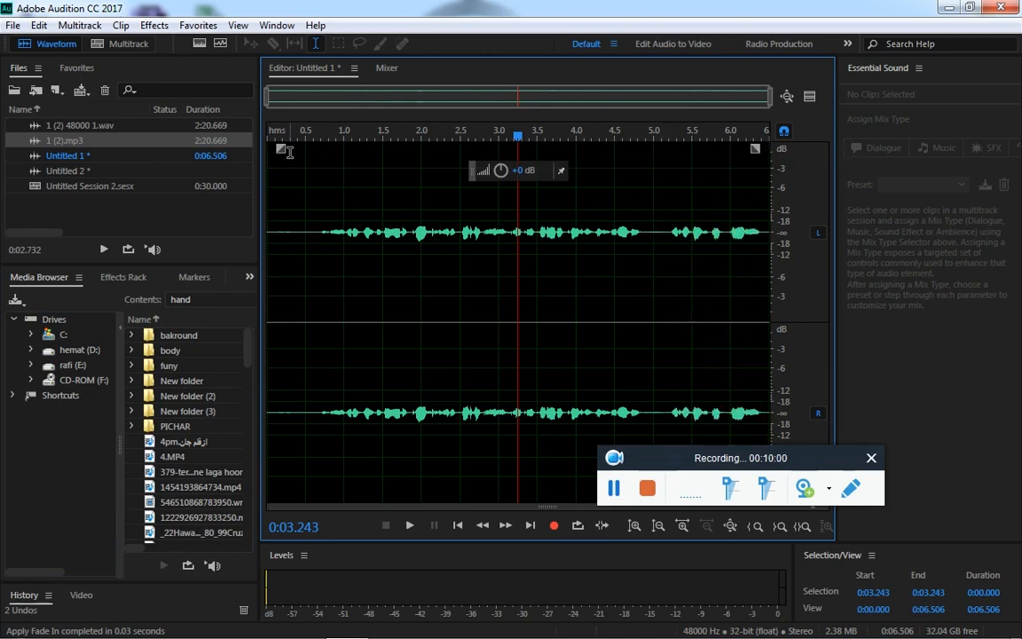
Open 1 (2).mp3 in the waveform editor and fade it in over about 30 seconds and out near its end
double_click(55, 139)
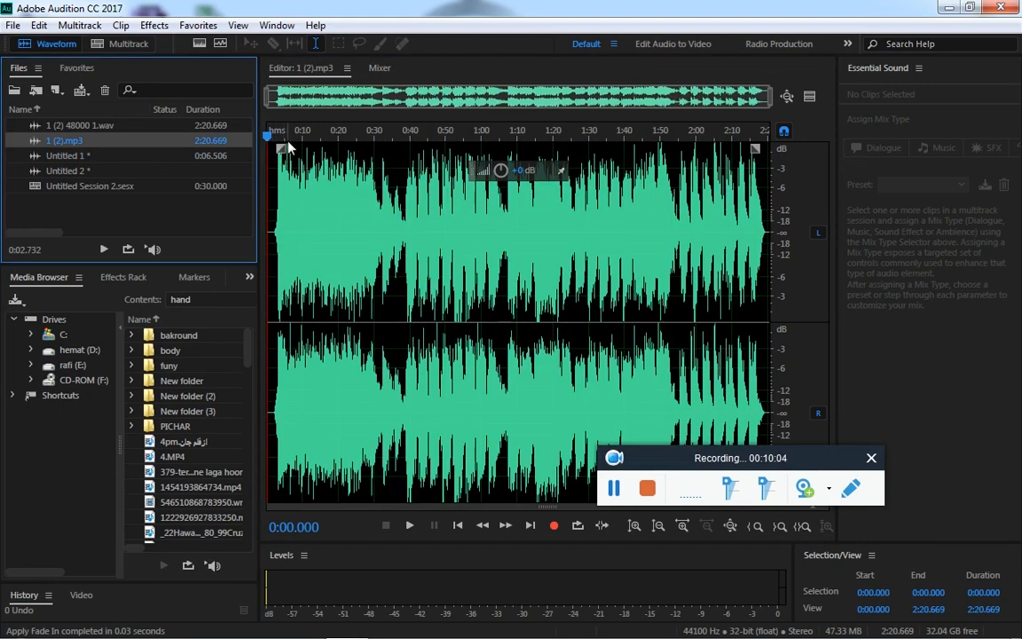
left_click_drag(280, 149, 389, 164)
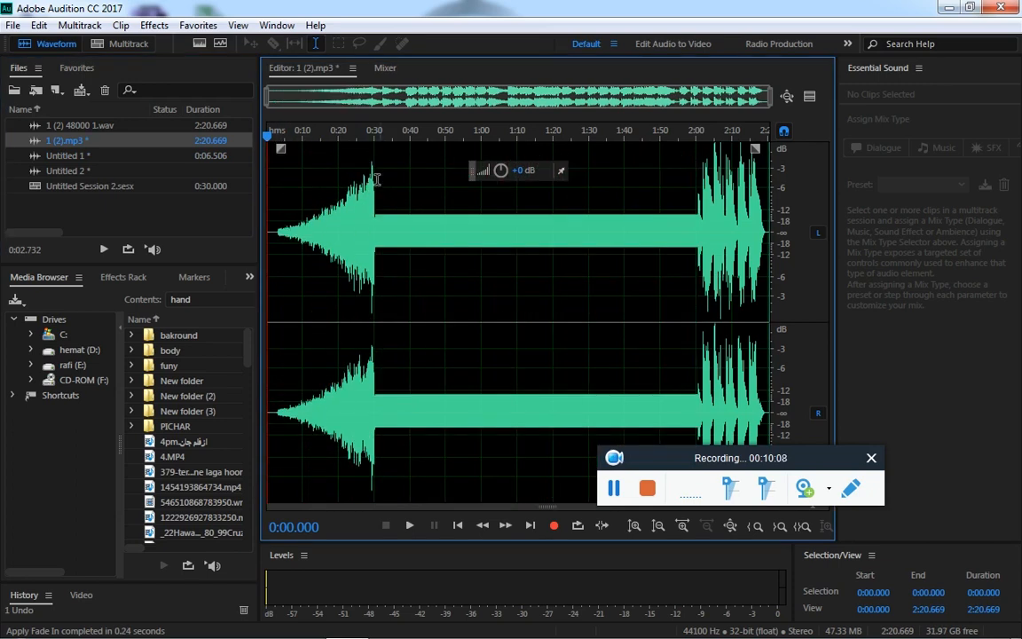
left_click_drag(755, 148, 632, 147)
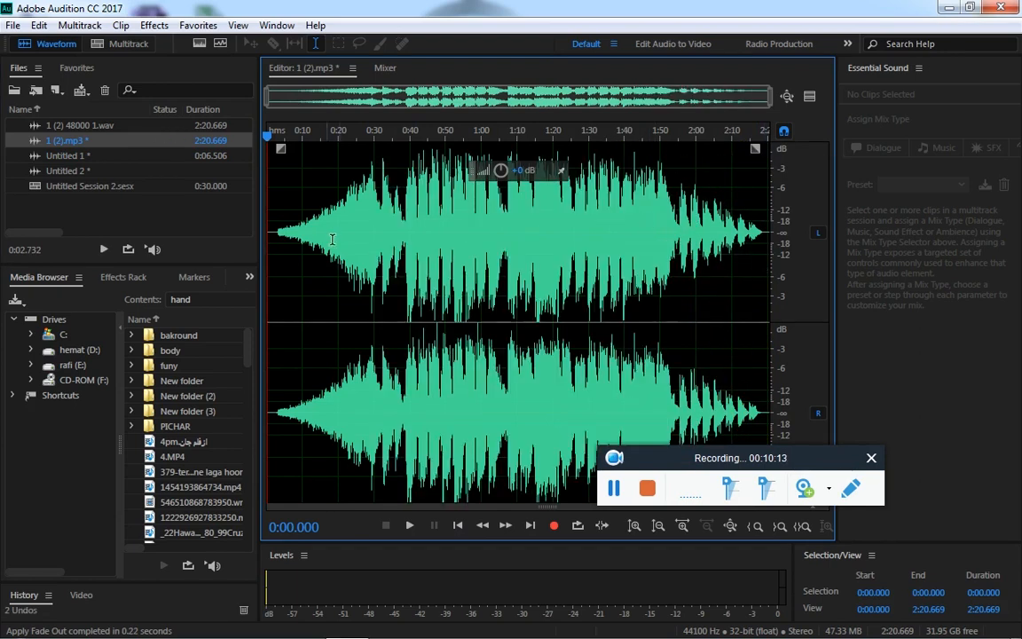
Apply a second, longer fade-in over about the first minute of 1 (2).mp3 and a longer fade-out toward its end
left_click_drag(280, 148, 487, 69)
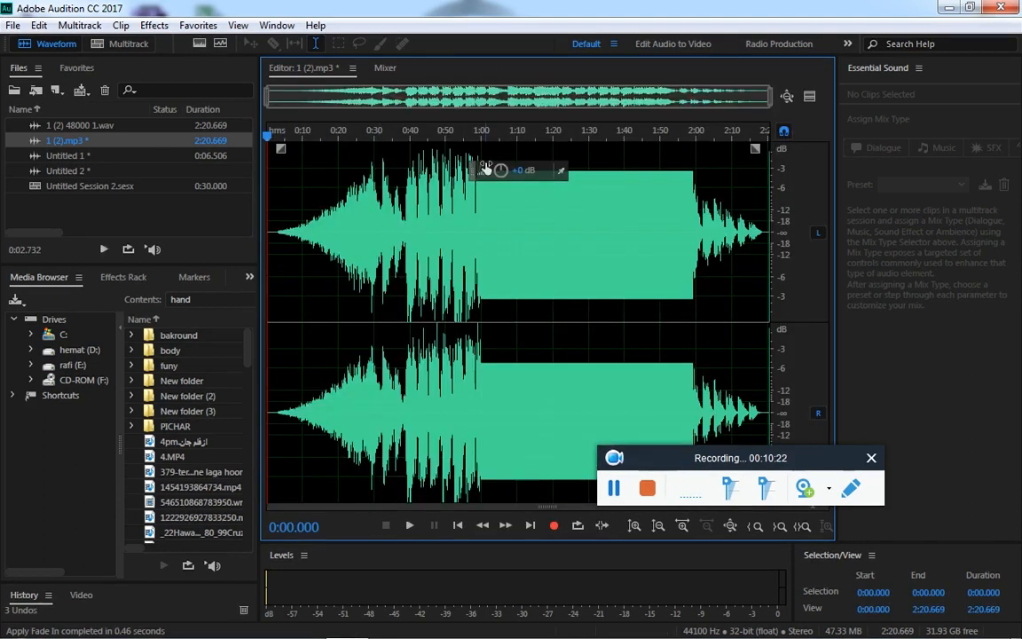
left_click_drag(755, 148, 586, 175)
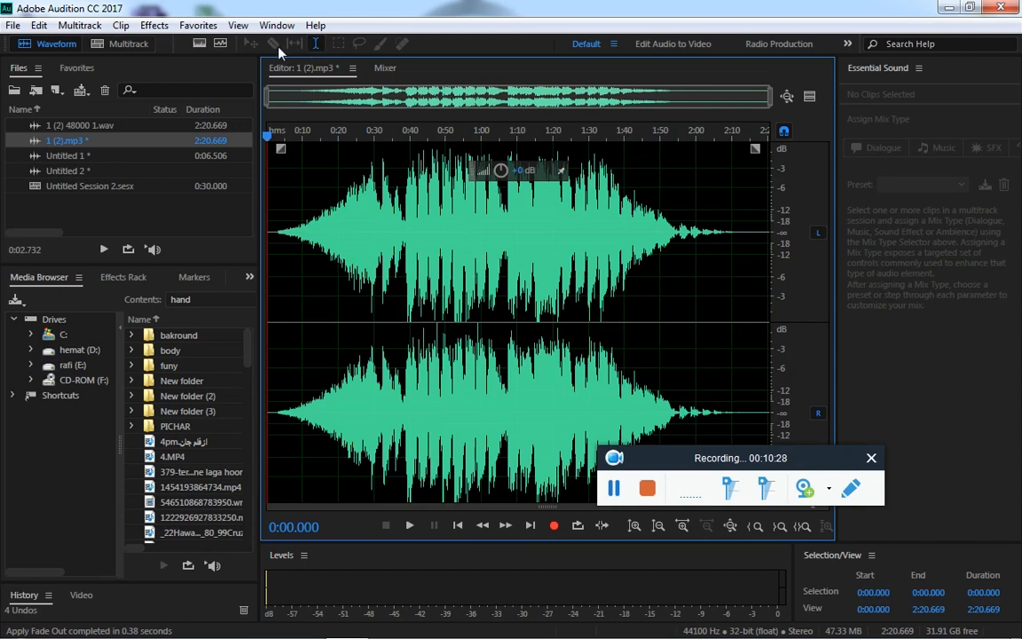
left_click(194, 27)
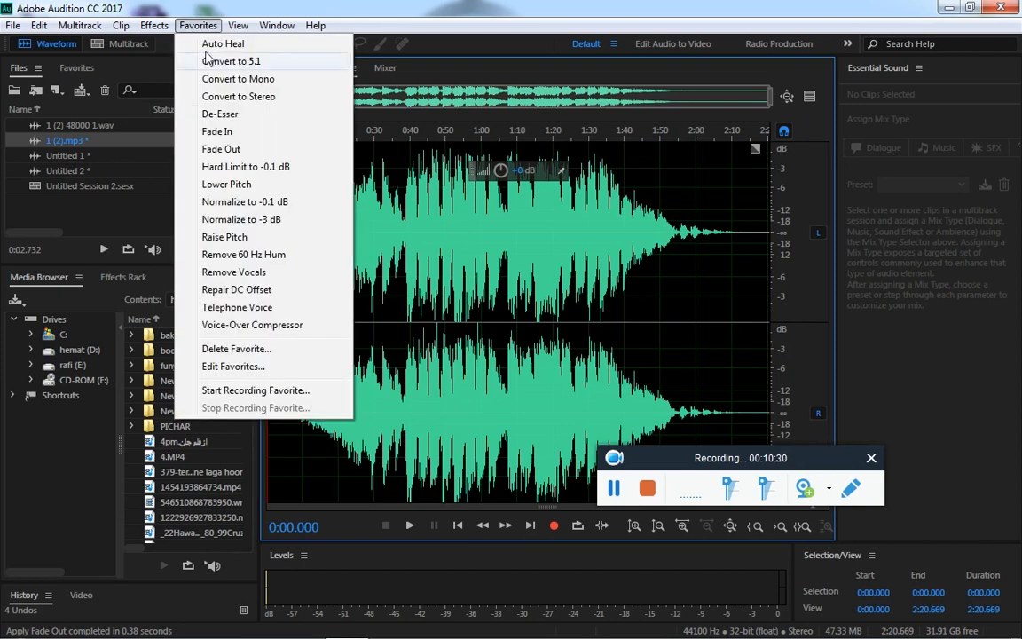
left_click(601, 235)
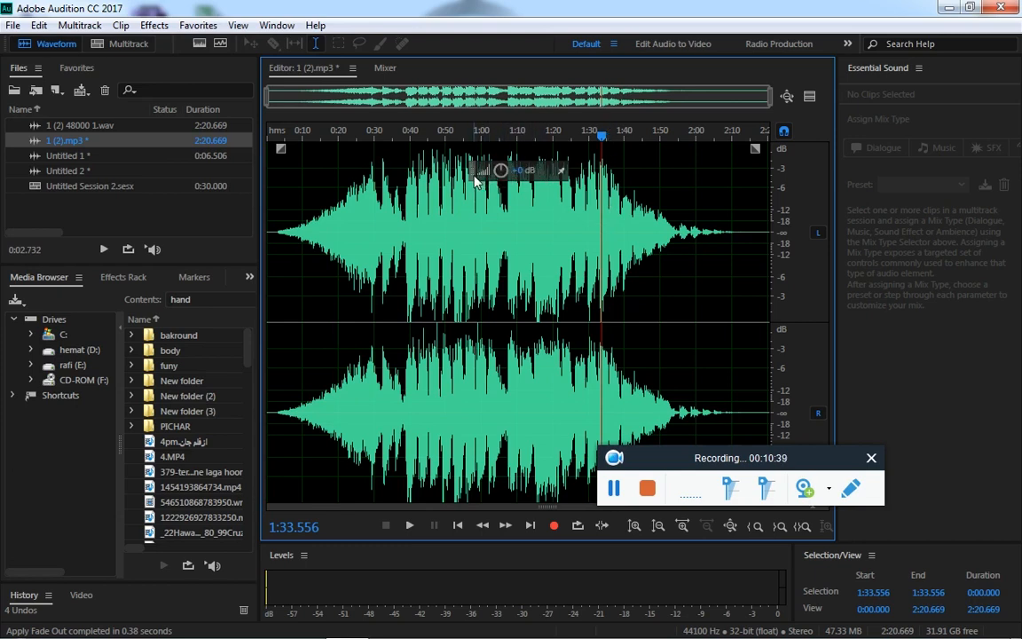
Select the section from about 0:58 to 1:16, lower its volume, and play it back
left_click(525, 200)
mouse_move(477, 131)
left_mouse_down()
mouse_move(492, 134)
mouse_move(479, 152)
left_mouse_up()
left_click_drag(476, 204, 539, 222)
left_click_drag(489, 170, 478, 190)
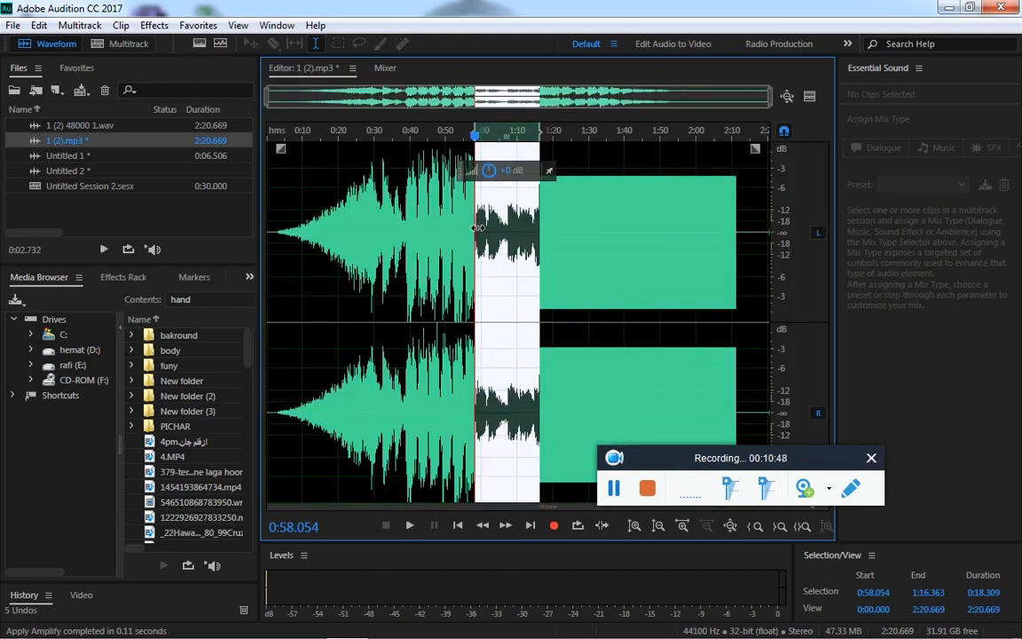
key("space")
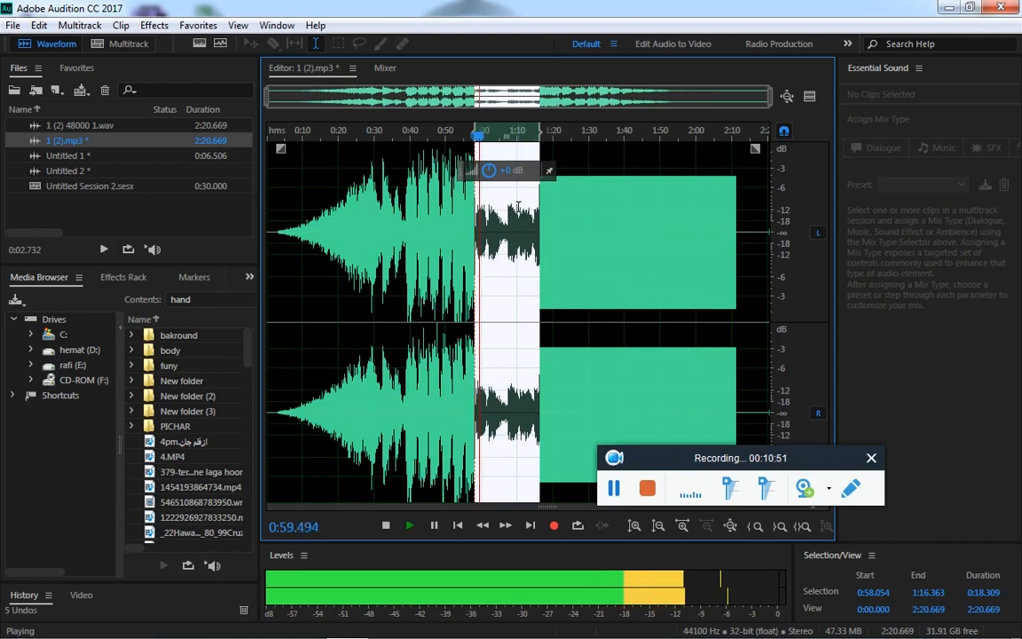
key("space")
Raise the volume of the selected section slightly, and deselect it by placing the playhead at about 1:38
mouse_move(489, 170)
left_mouse_down()
mouse_move(508, 171)
mouse_move(499, 171)
left_mouse_up()
left_click(500, 228)
left_click(616, 192)
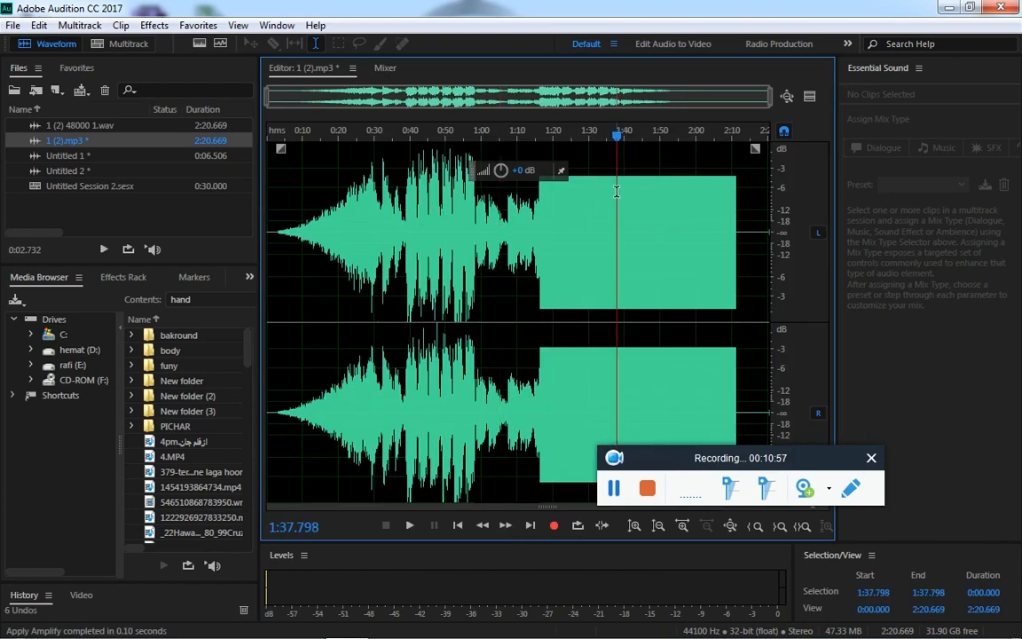
left_click(617, 192)
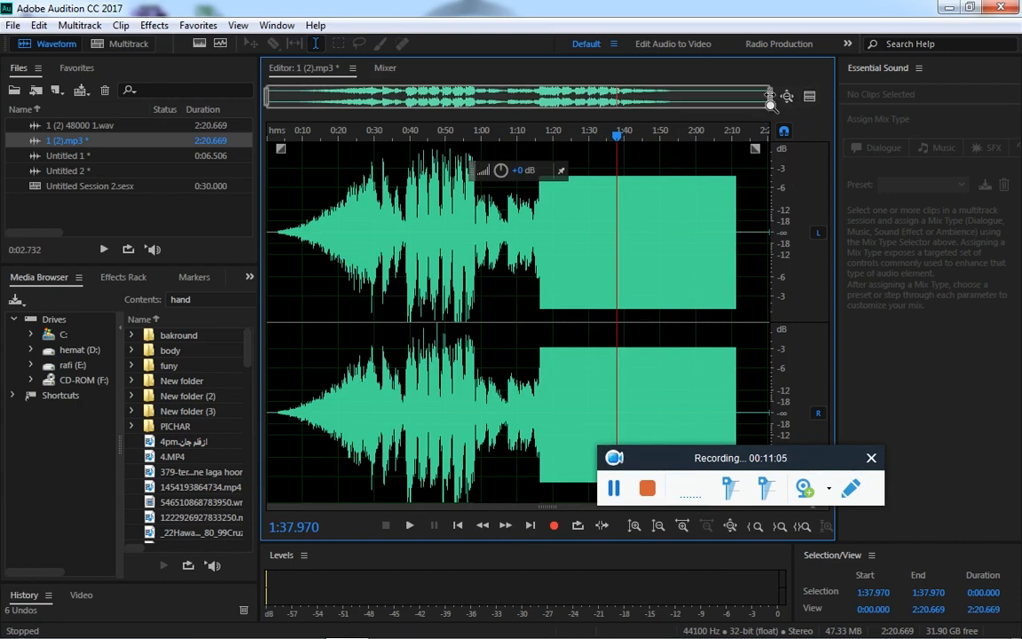
Zoom in on the waveform between about 0:19 and 0:38, and restore the full view
left_click_drag(769, 96, 517, 102)
scroll(468, 207, "up", 4)
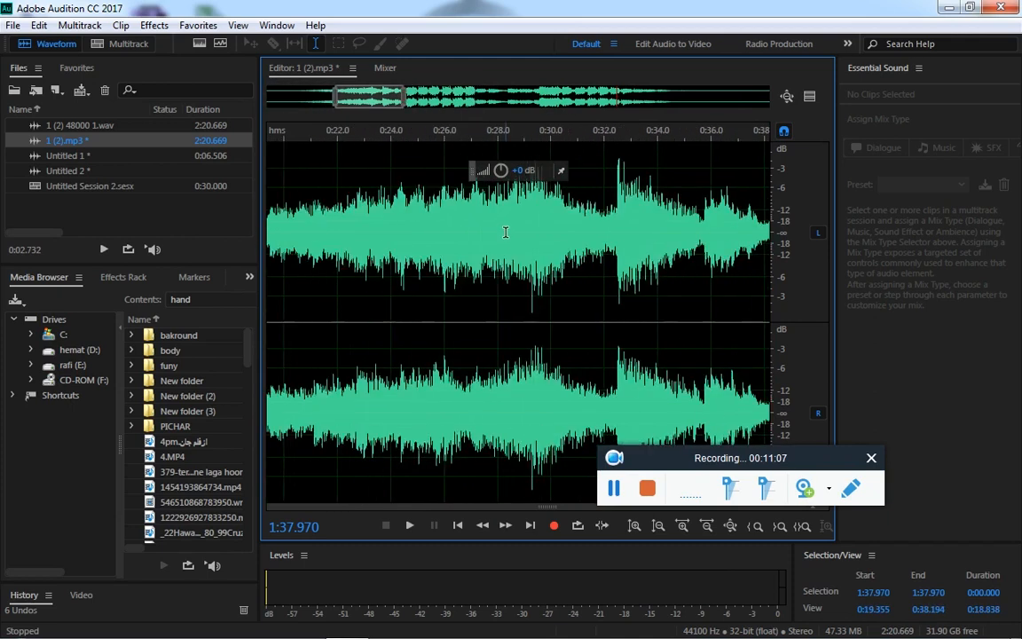
left_click(783, 131)
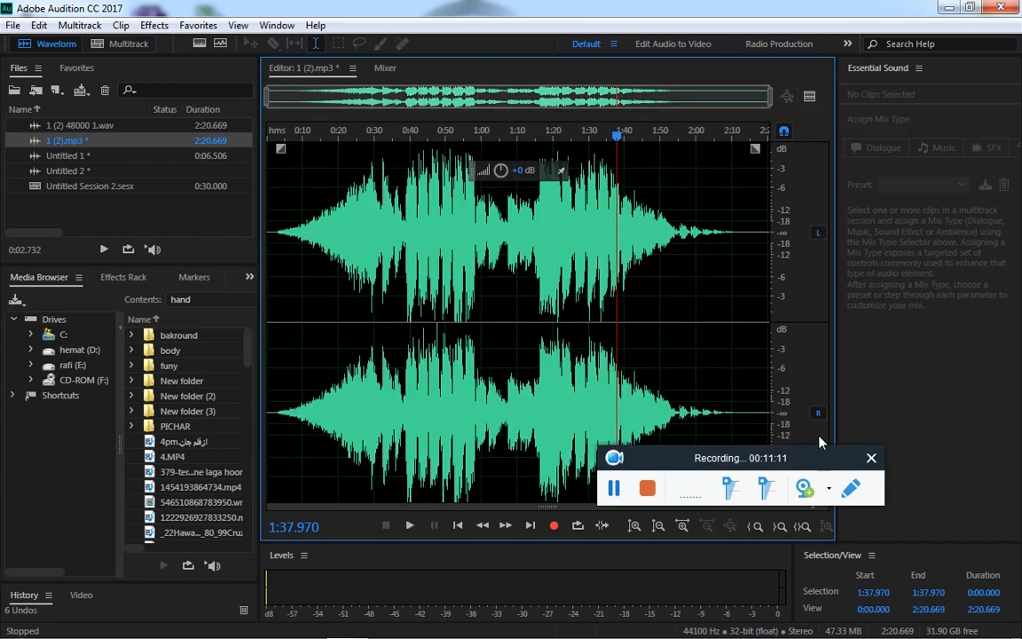
Turn off the left channel, play the file briefly, and turn the left channel back on
left_click_drag(709, 450, 517, 530)
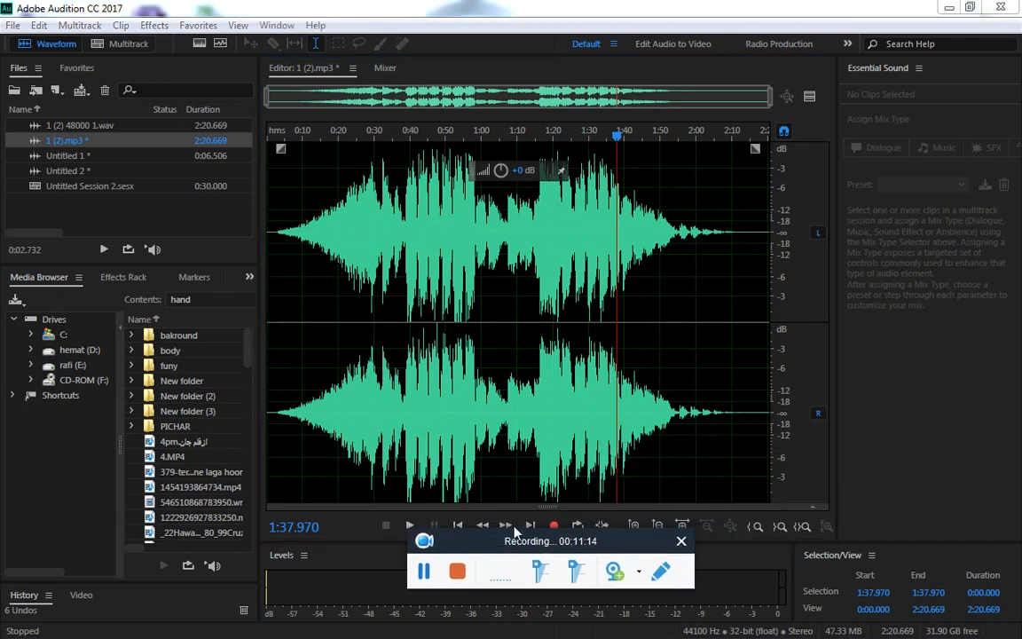
left_click(819, 233)
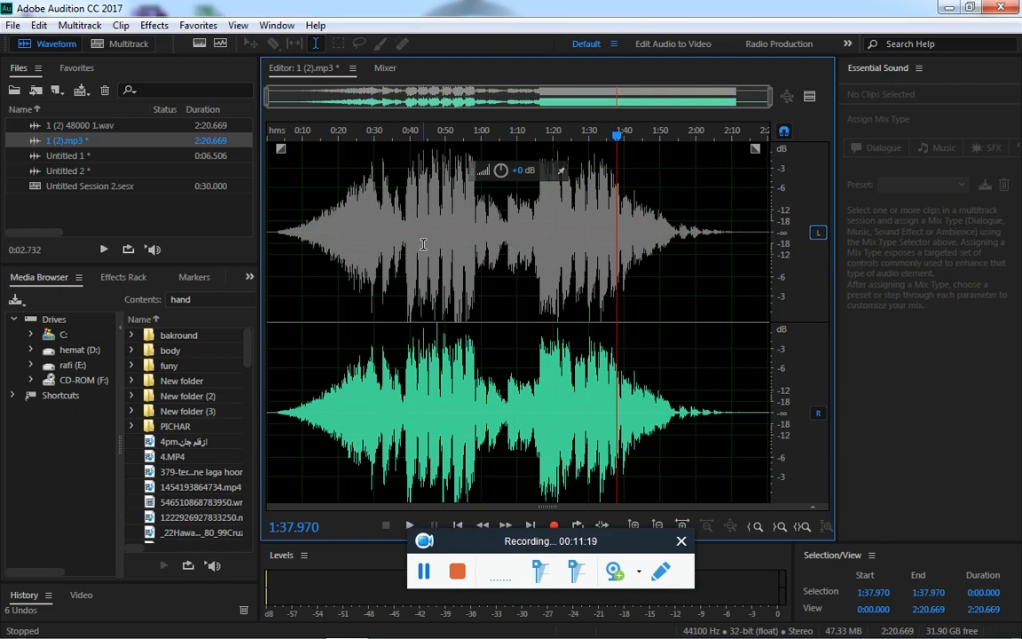
key("space")
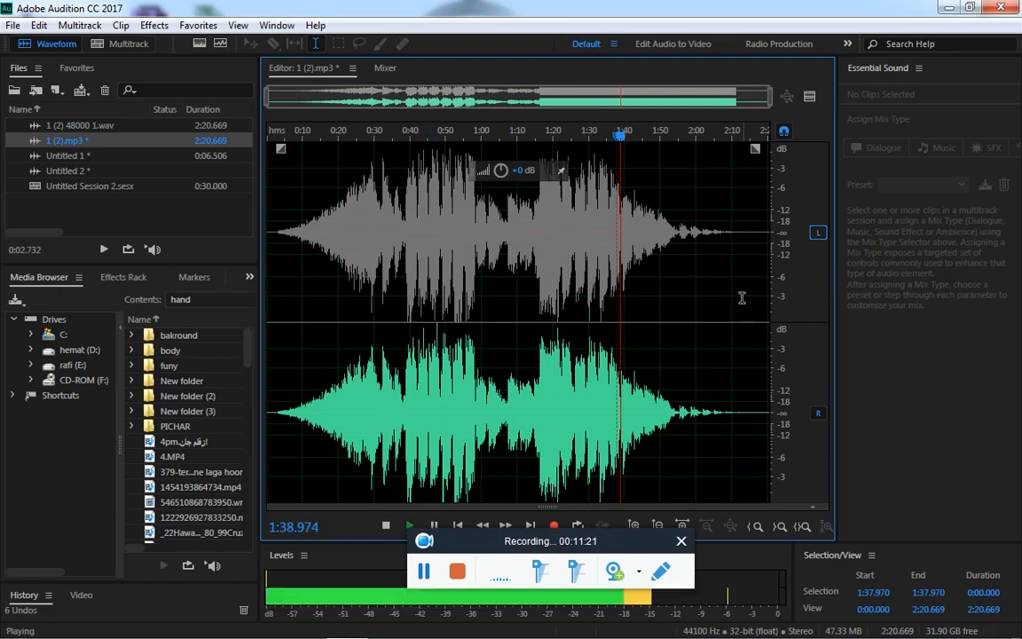
key("space")
left_click(819, 234)
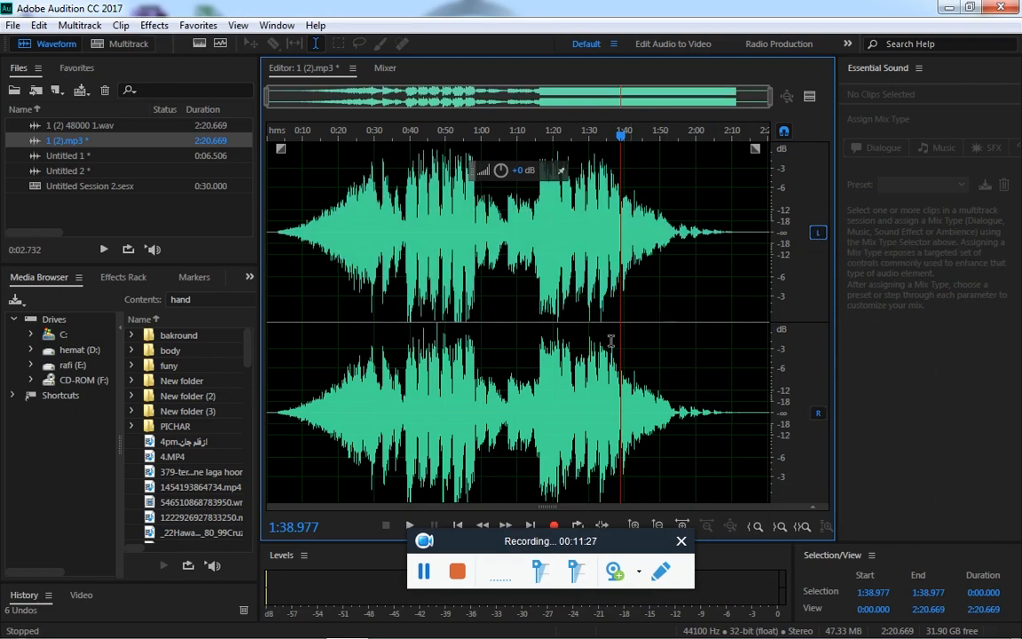
Turn off the right channel, test playback while switching the left channel too, and restore both channels
left_click(817, 411)
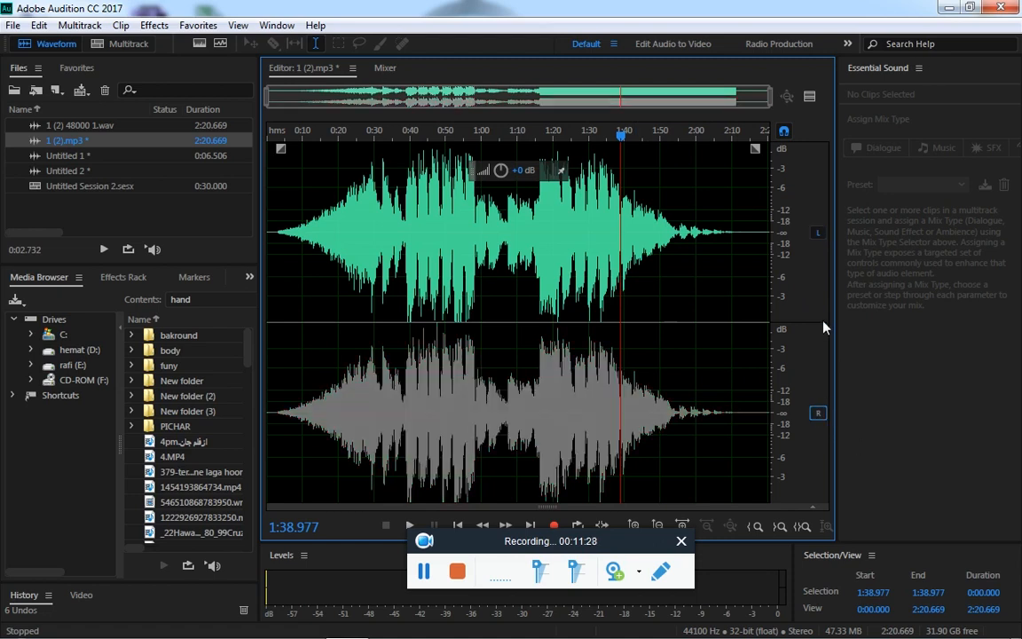
left_click(817, 232)
key("space")
key("space")
left_click(818, 233)
left_click(818, 414)
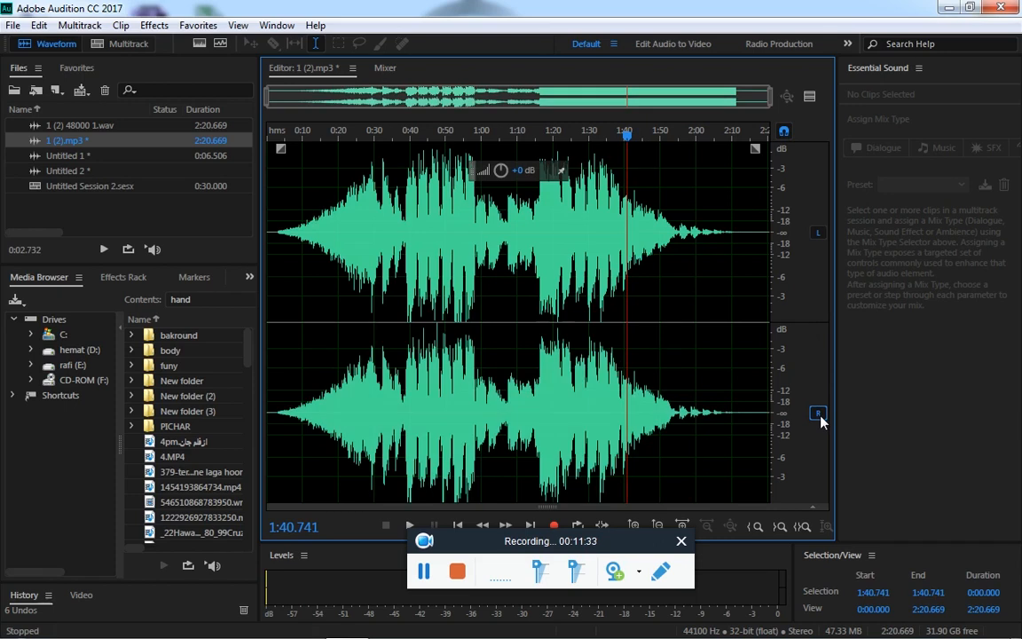
Place the playhead at about 1:03.6, play and stop the audio, and play it again and pause
left_click_drag(612, 546, 805, 317)
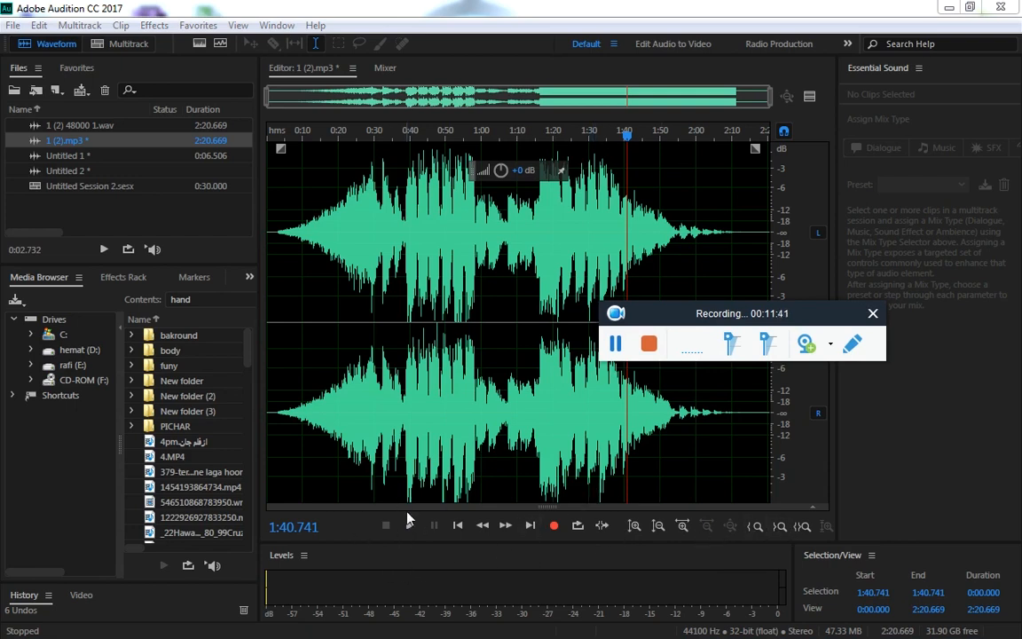
left_click(435, 325)
left_click(494, 390)
left_click(412, 527)
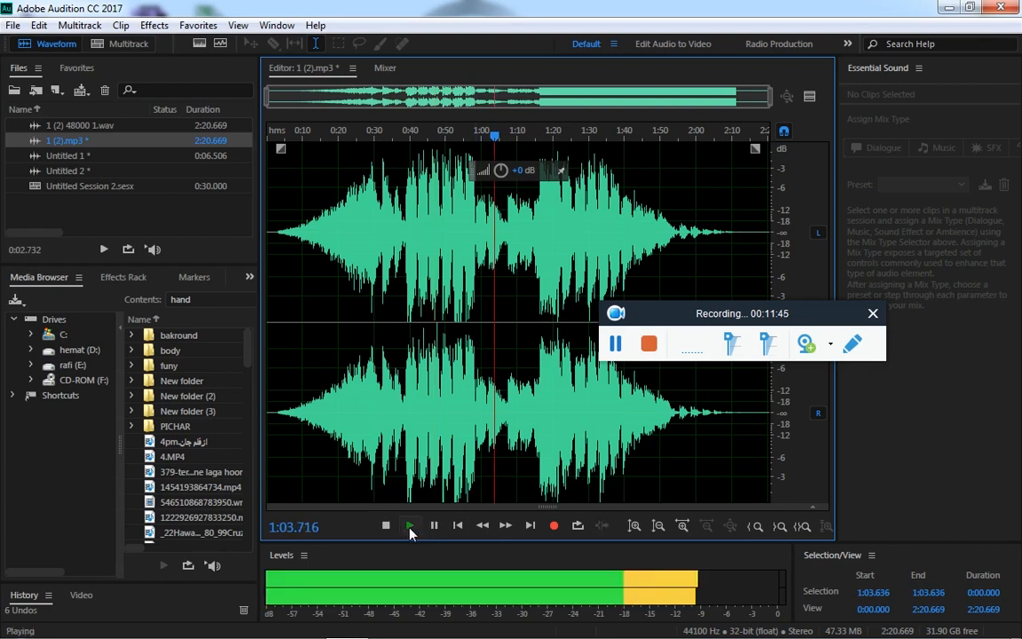
left_click(386, 528)
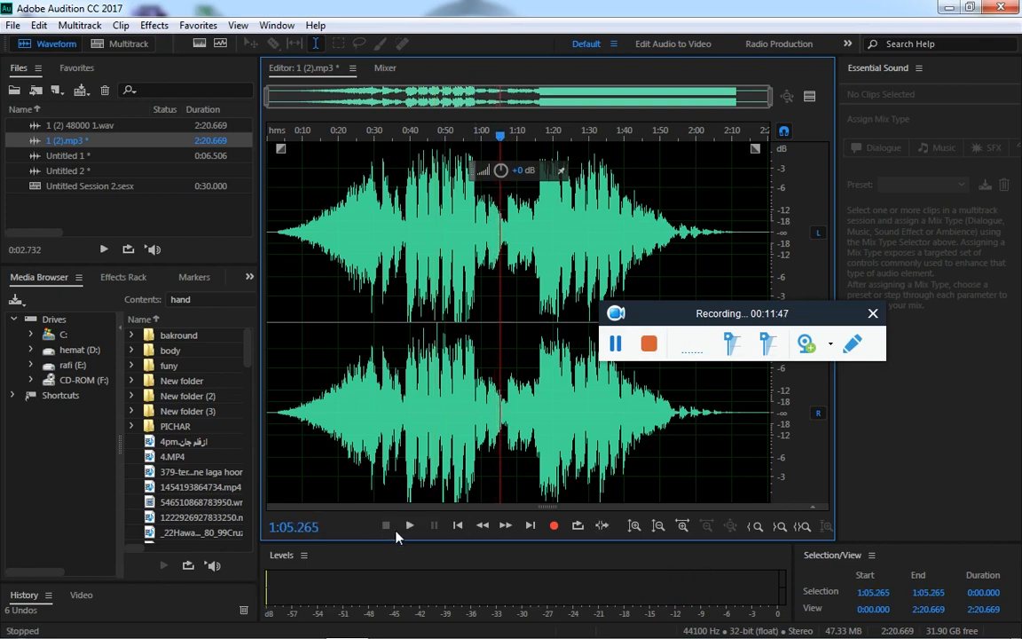
left_click(409, 526)
left_click(434, 526)
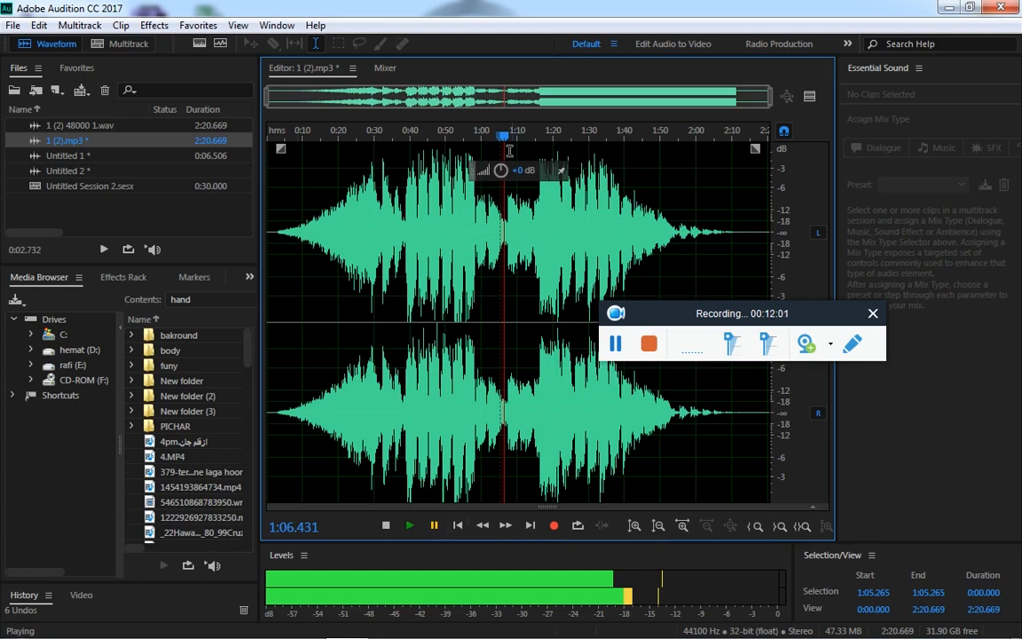
Move the playhead to about 0:56, and jump it repeatedly between the start and end of the file
left_click_drag(503, 138, 467, 138)
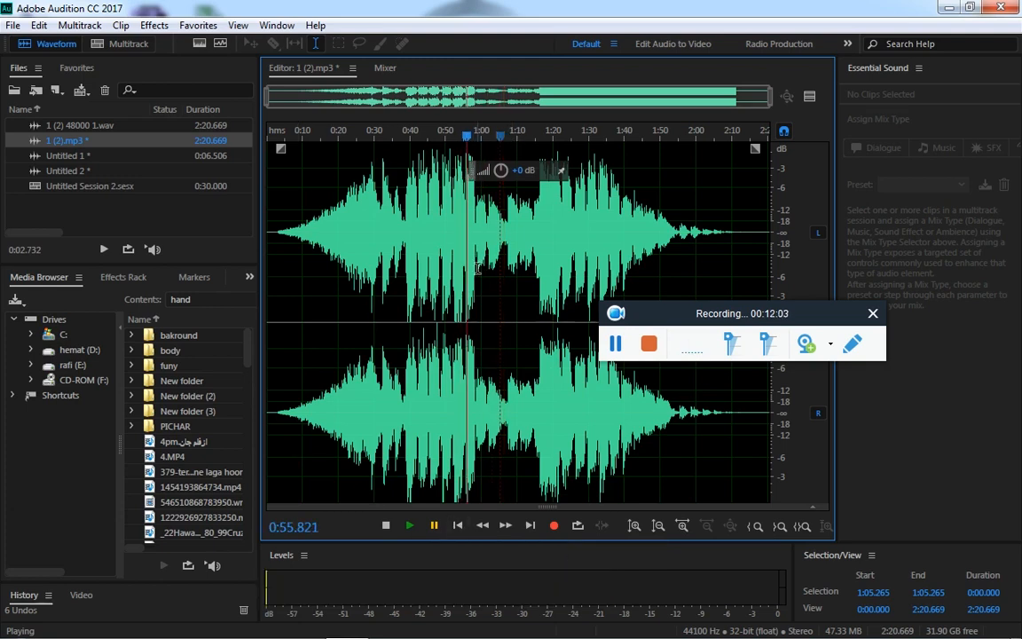
left_click(458, 525)
left_click(531, 525)
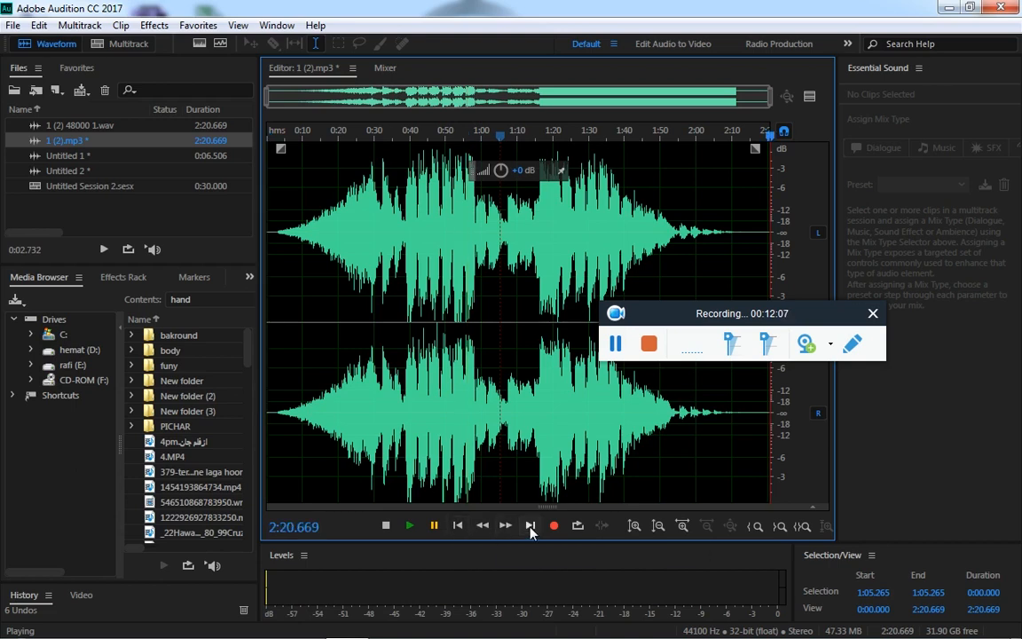
left_click(463, 529)
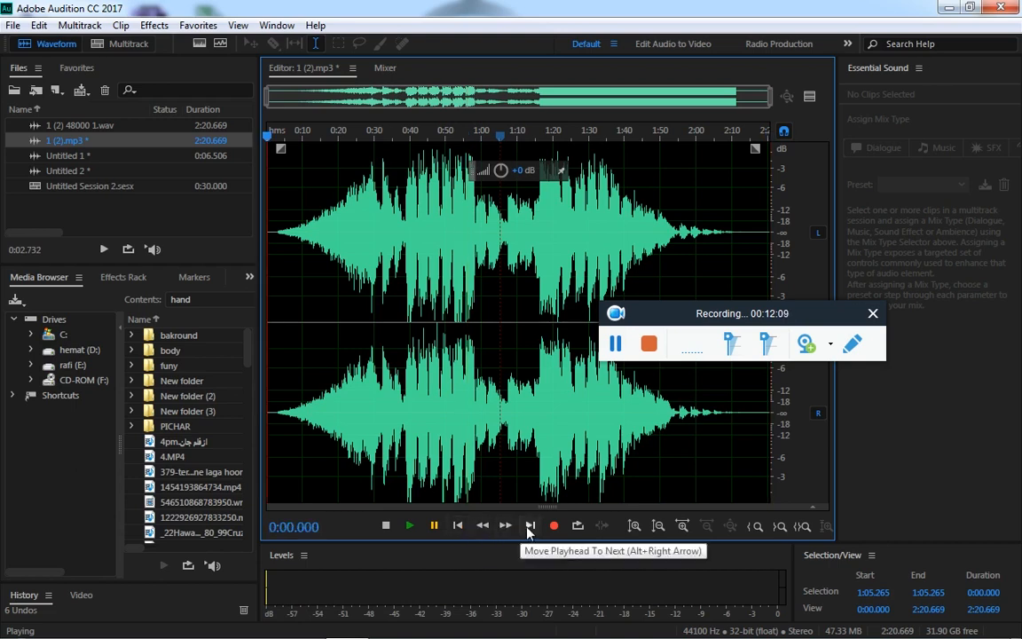
left_click(530, 528)
left_click(458, 530)
Fast-forward from the start of the file, rewind, and fast-forward again while playback is paused
left_click(505, 526)
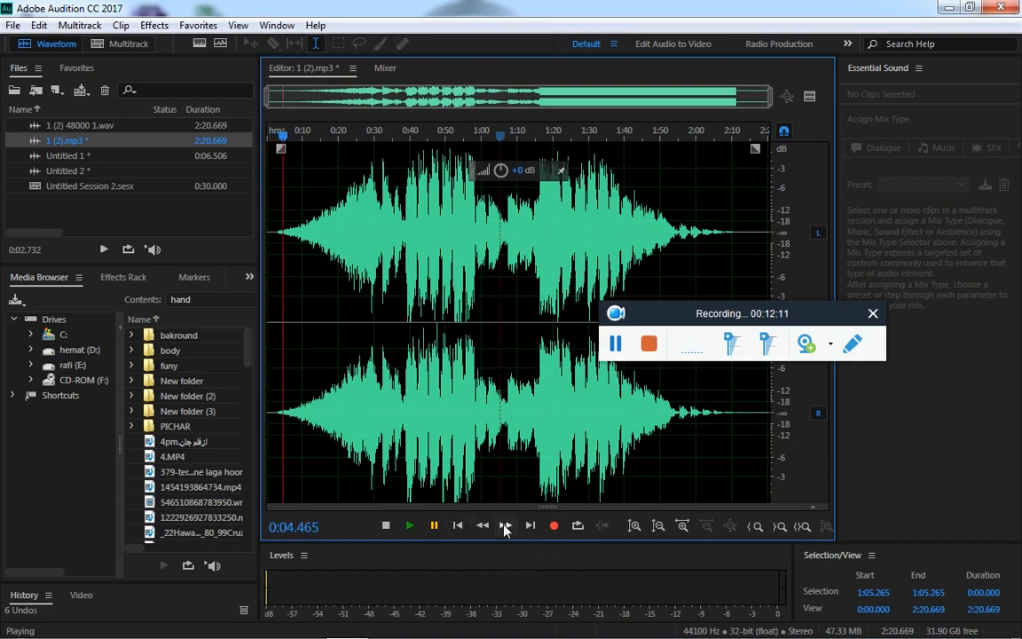
left_click(482, 526)
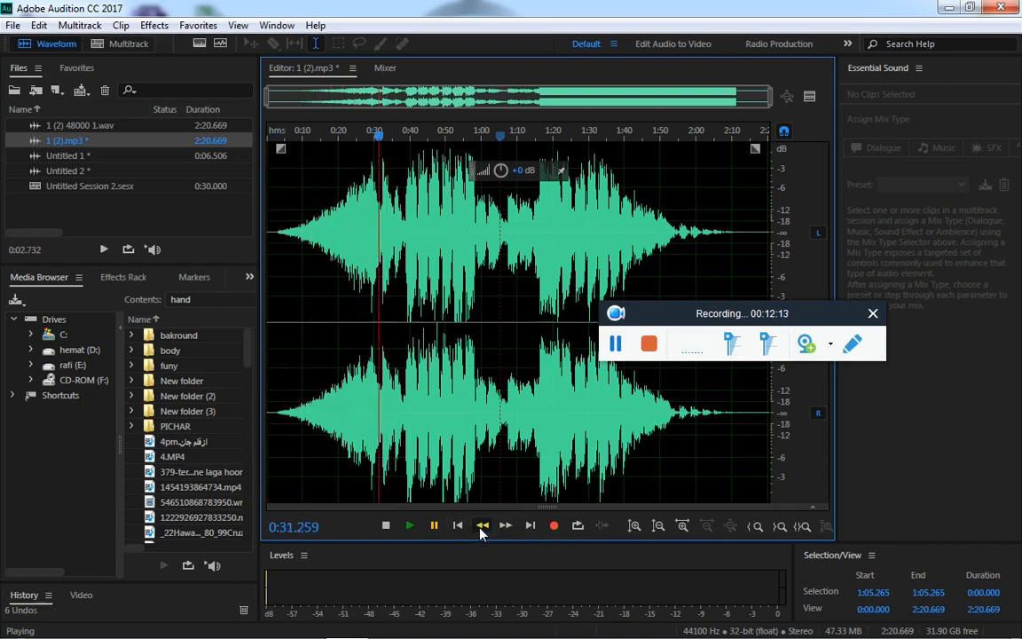
left_click(505, 528)
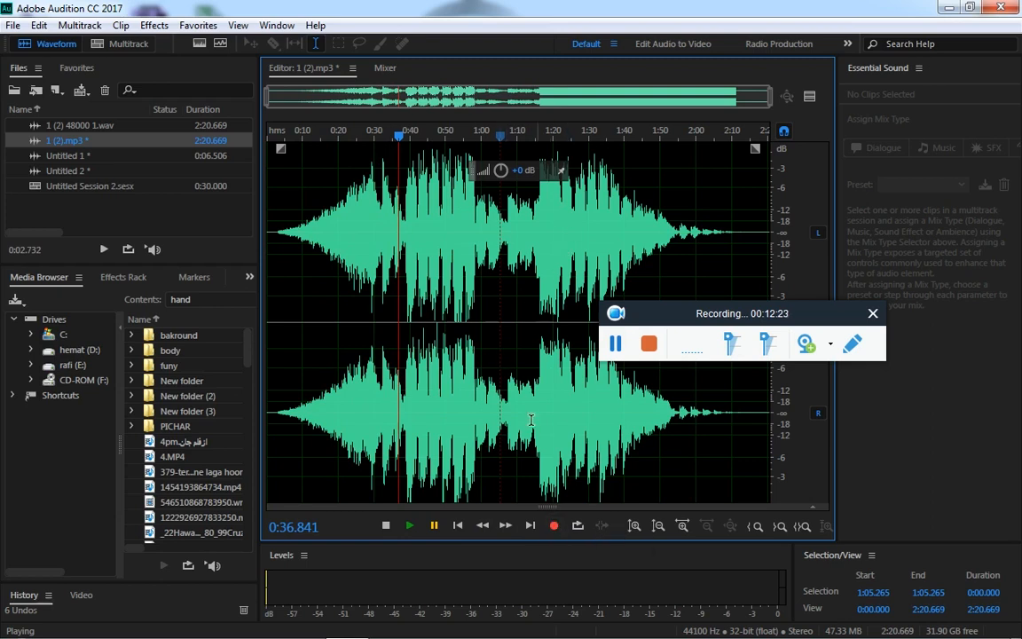
Record new audio over the waveform from about 0:36.8 to 0:45, and play part of the recorded section
left_click(552, 525)
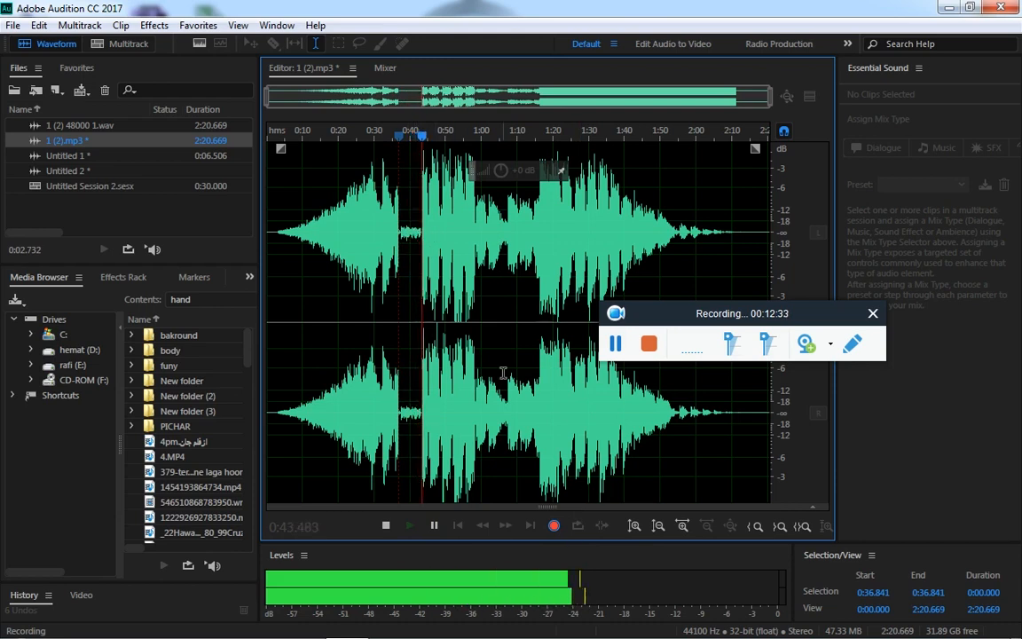
left_click(555, 526)
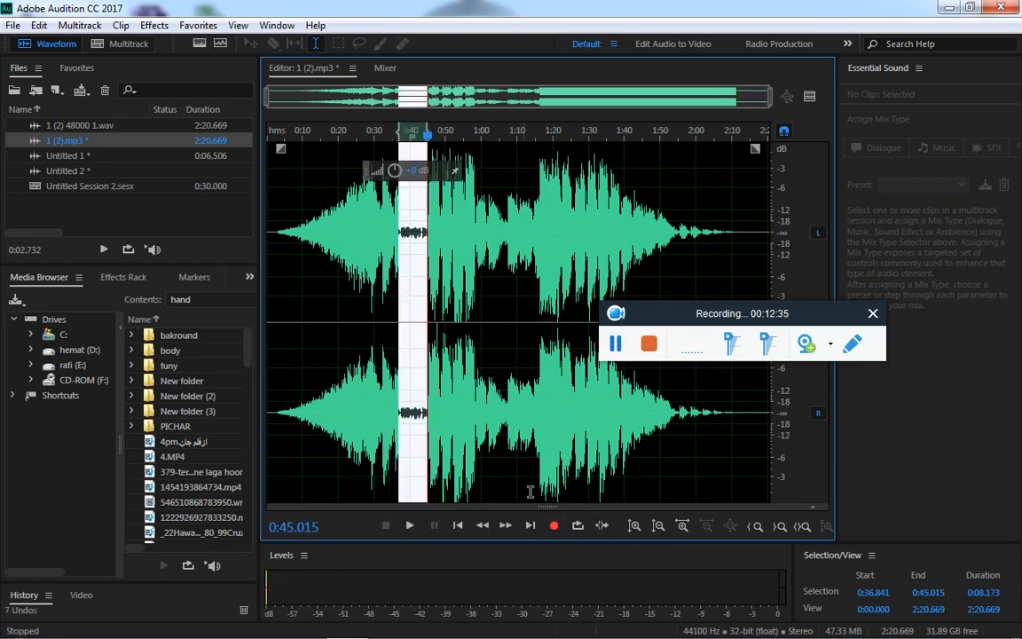
scroll(413, 241, "up", 1)
left_click(410, 244)
left_click(403, 238)
key("space")
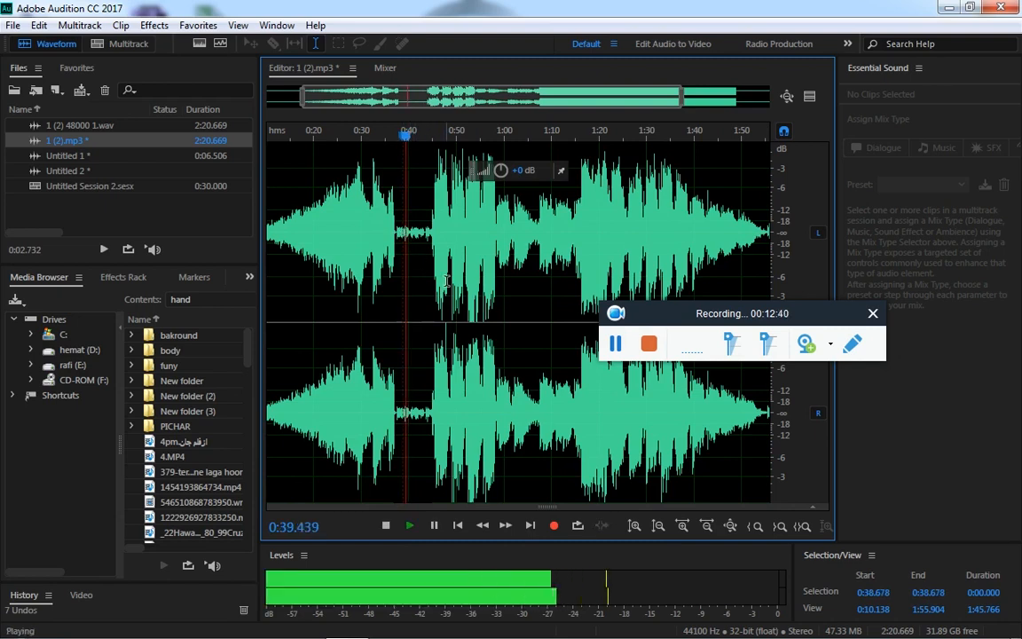
key("space")
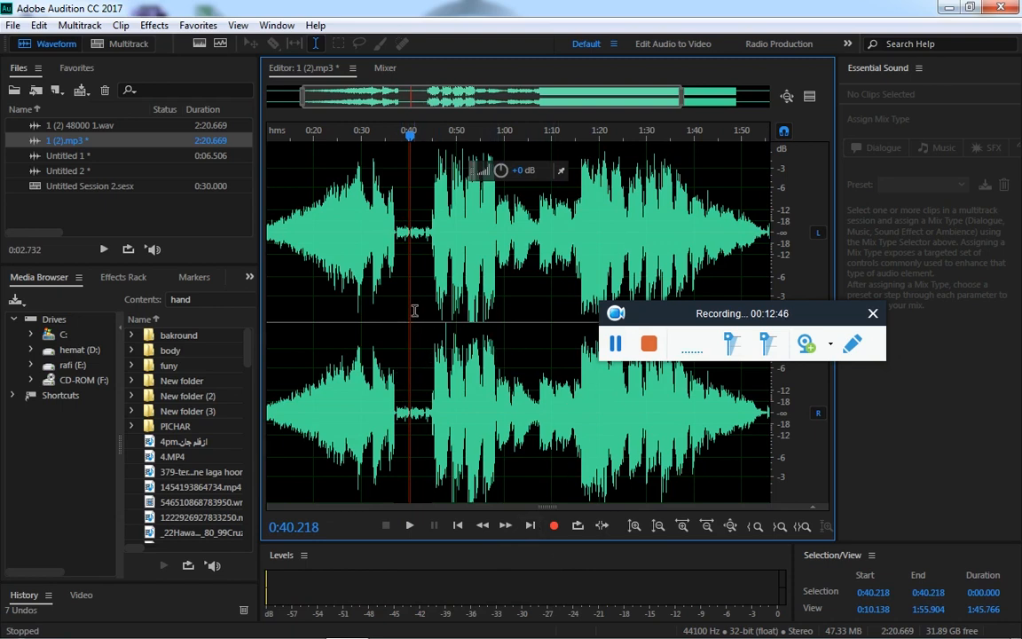
left_click(13, 25)
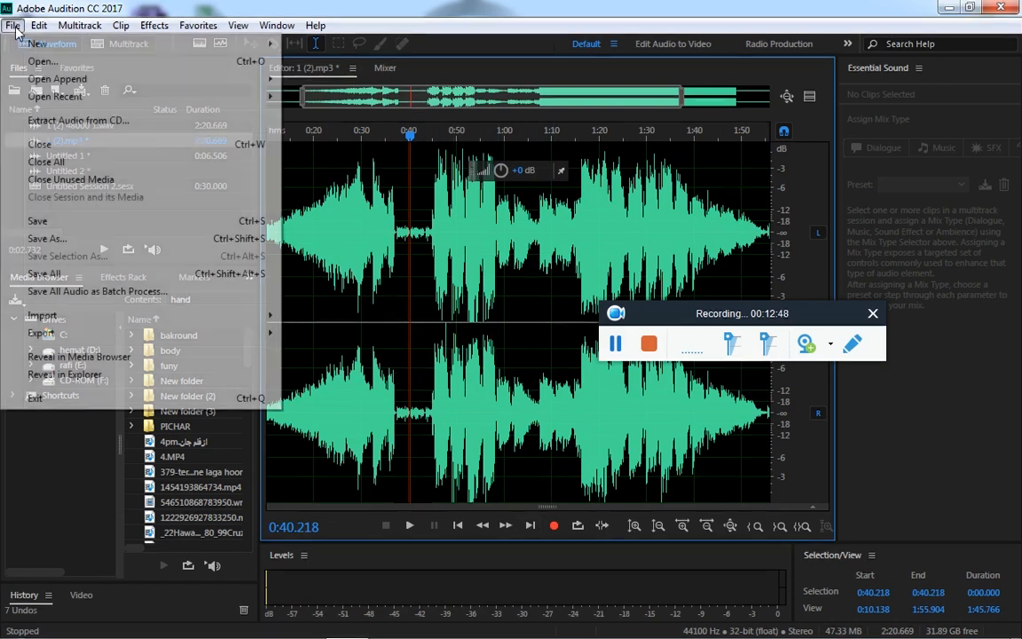
mouse_move(40, 44)
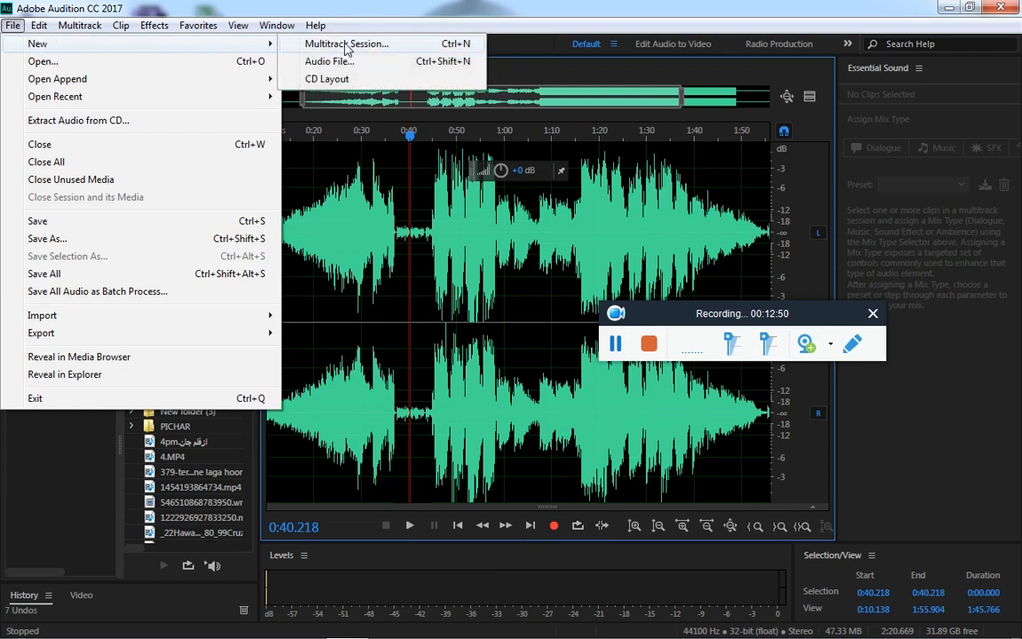
left_click(497, 258)
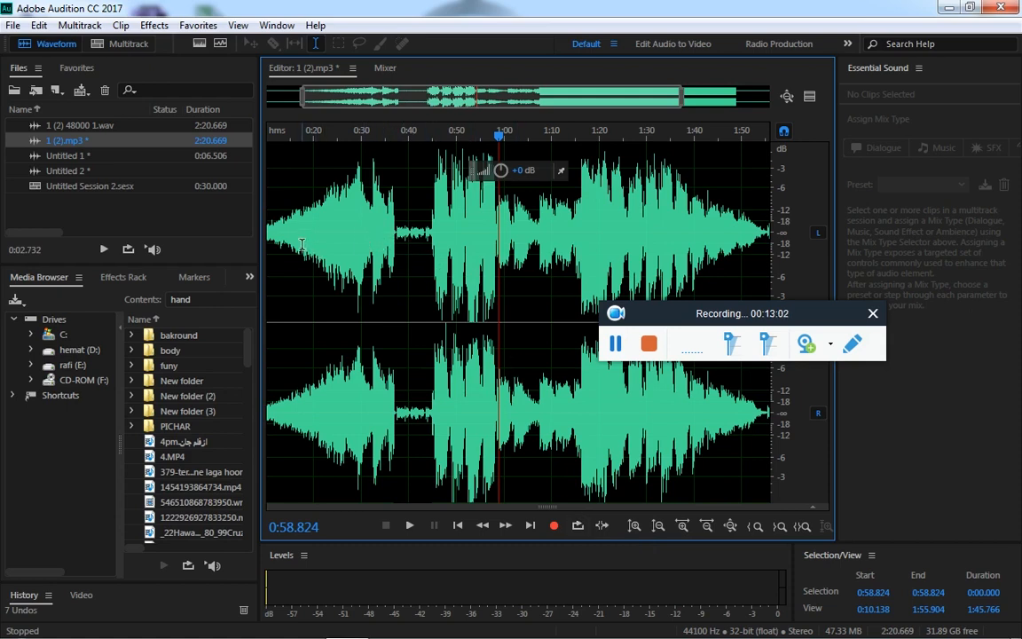
Select about 0:17.7 to 0:20 of the waveform, turn on loop playback, and play and stop the looped selection twice
left_click_drag(314, 235, 303, 235)
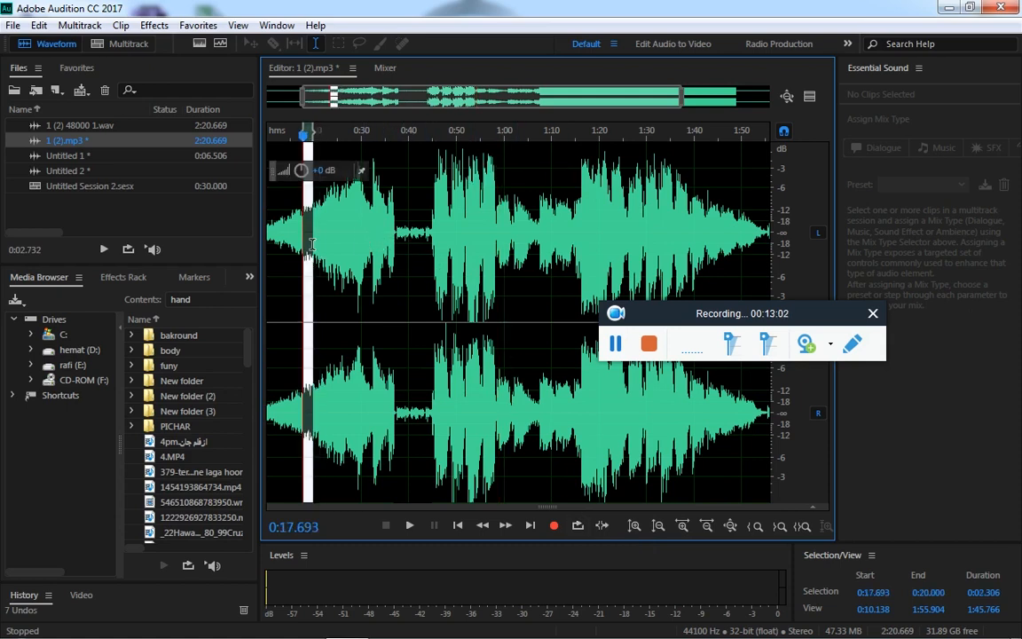
left_click(577, 526)
left_click(410, 528)
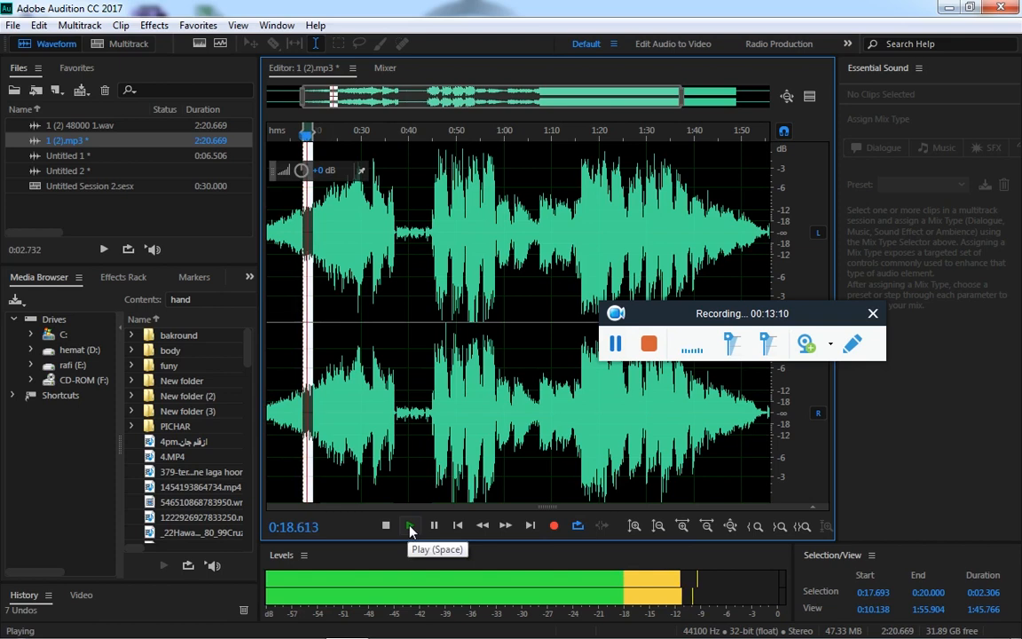
left_click(389, 525)
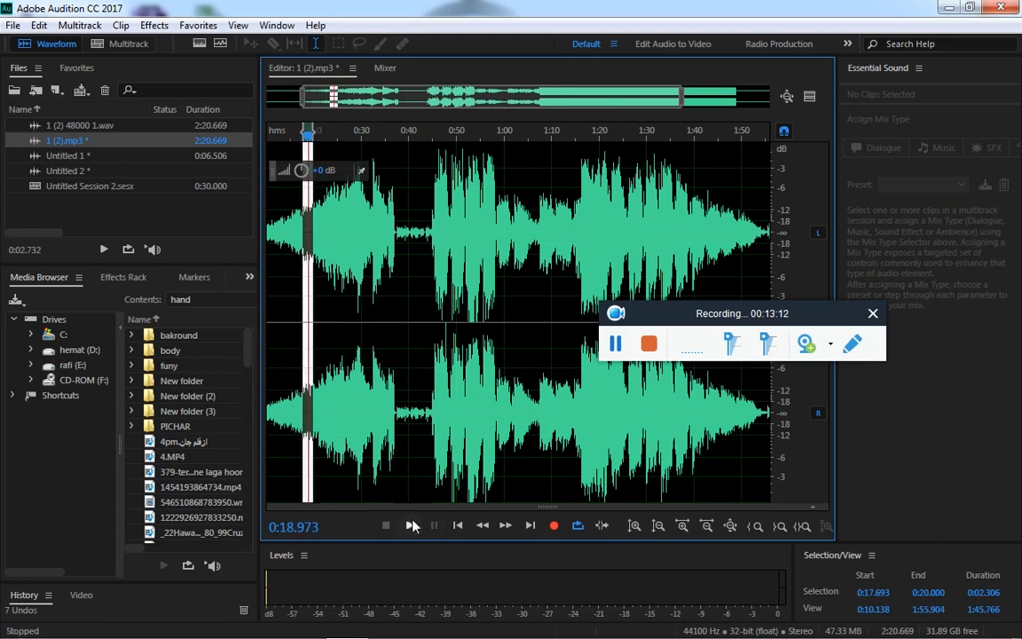
scroll(344, 262, "up", 5)
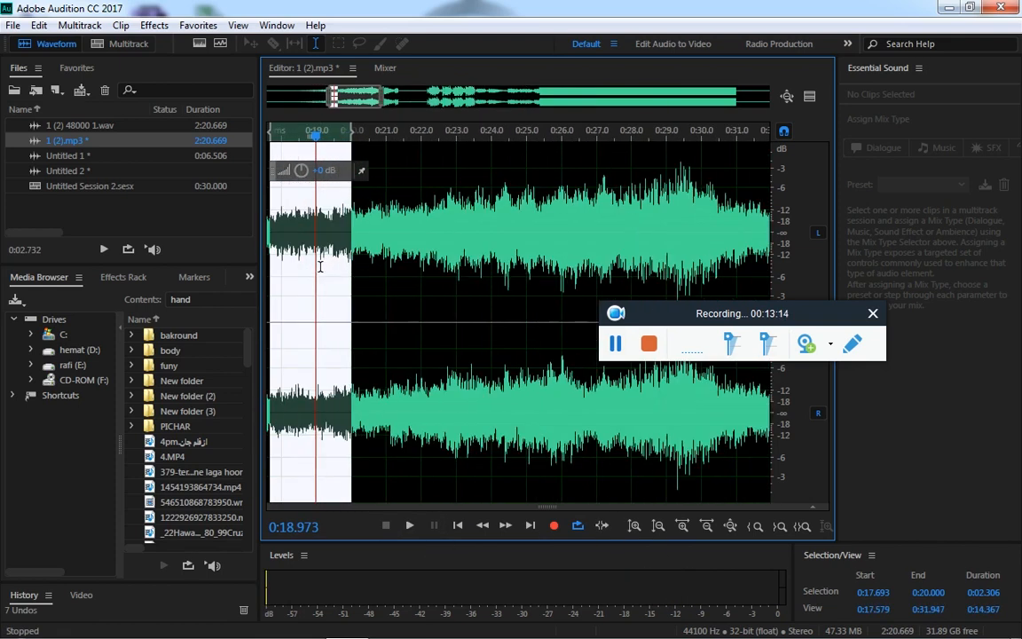
left_click(409, 526)
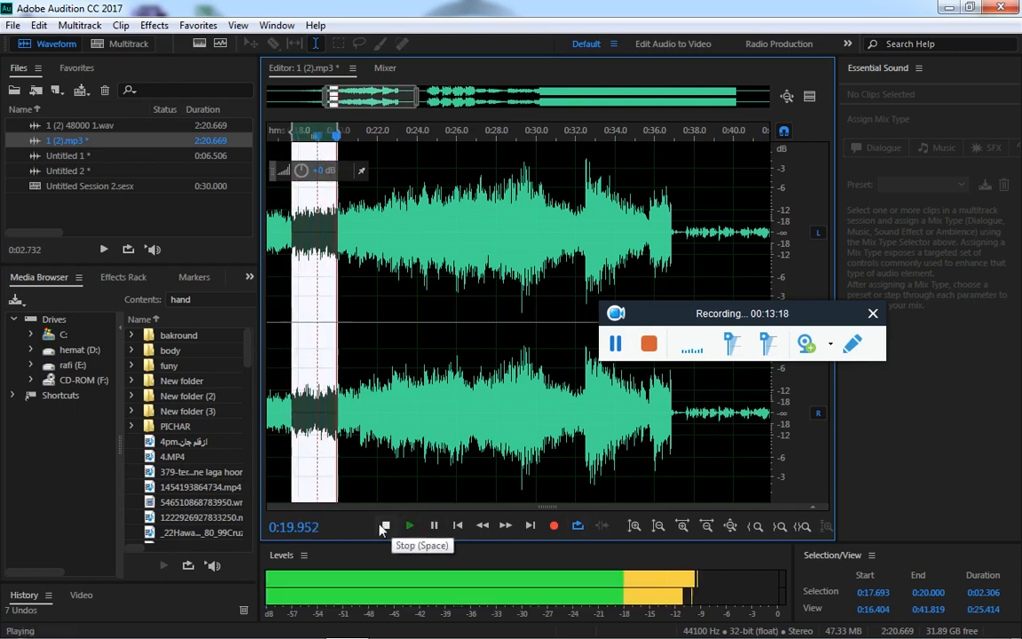
left_click(384, 526)
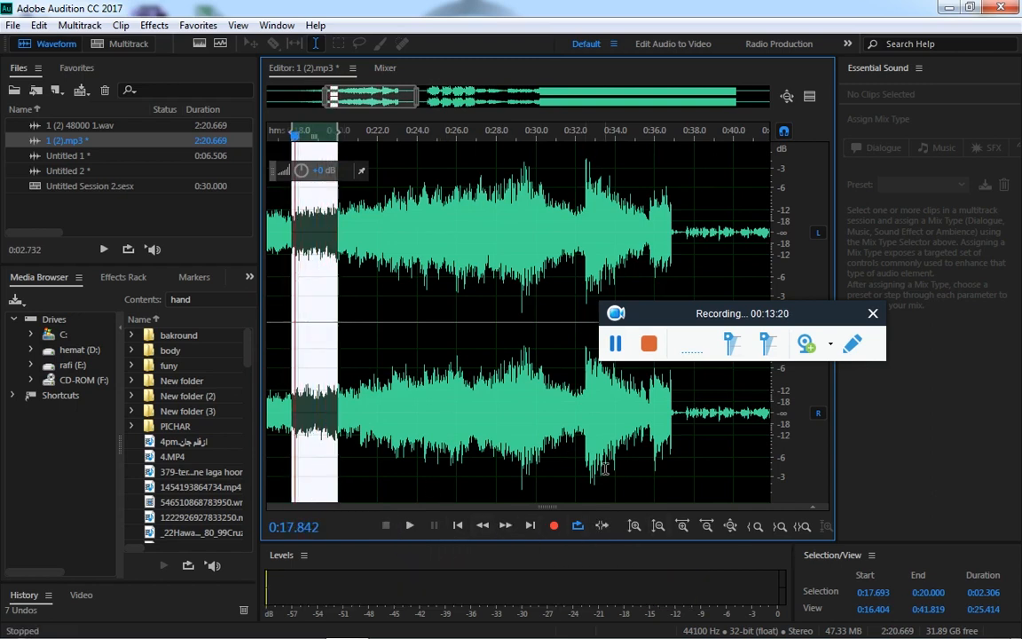
Turn on Skip Selection, place the playhead at about 0:16.9 before the selection, and test playback across it twice
left_click(602, 526)
scroll(333, 234, "down", 1)
left_click_drag(302, 136, 285, 144)
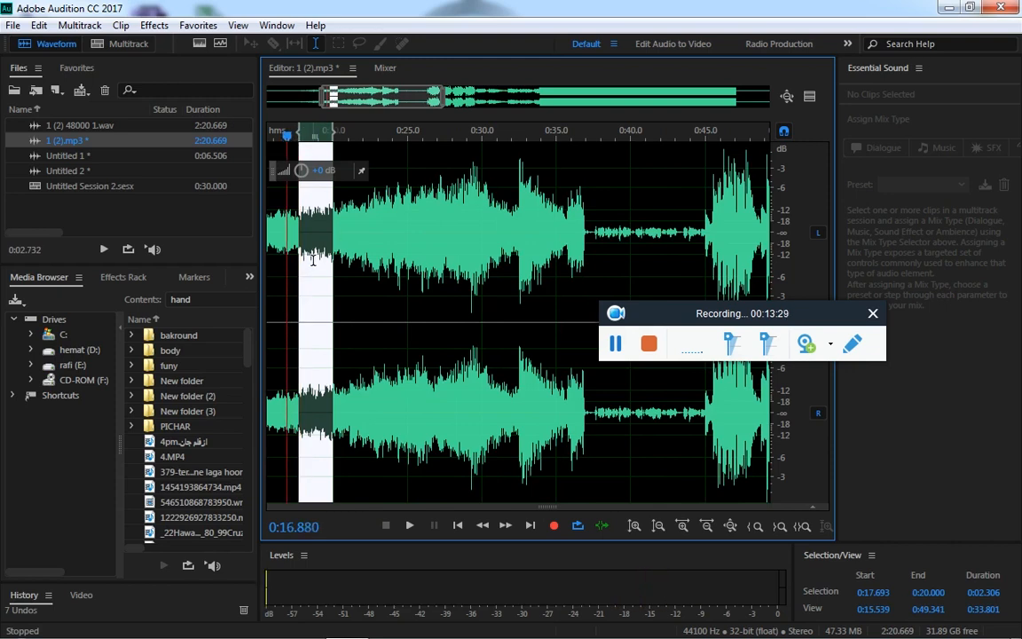
key("space")
key("space")
key("space")
key("space")
Select a longer range from about 0:22 to 0:35, and test skipping it with looped playback
left_click_drag(347, 417, 589, 432)
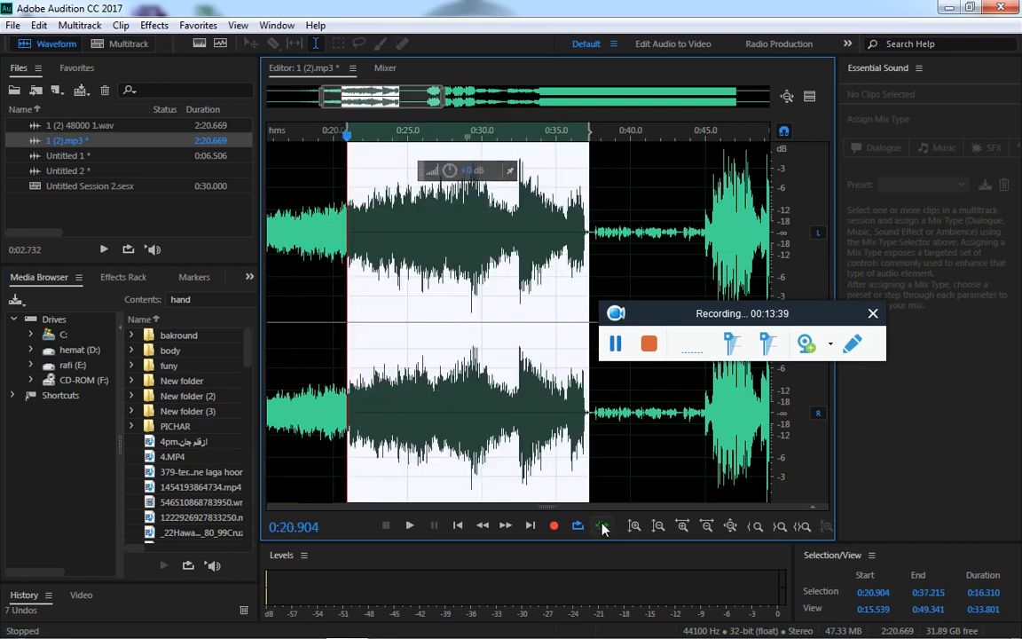
left_click(333, 221)
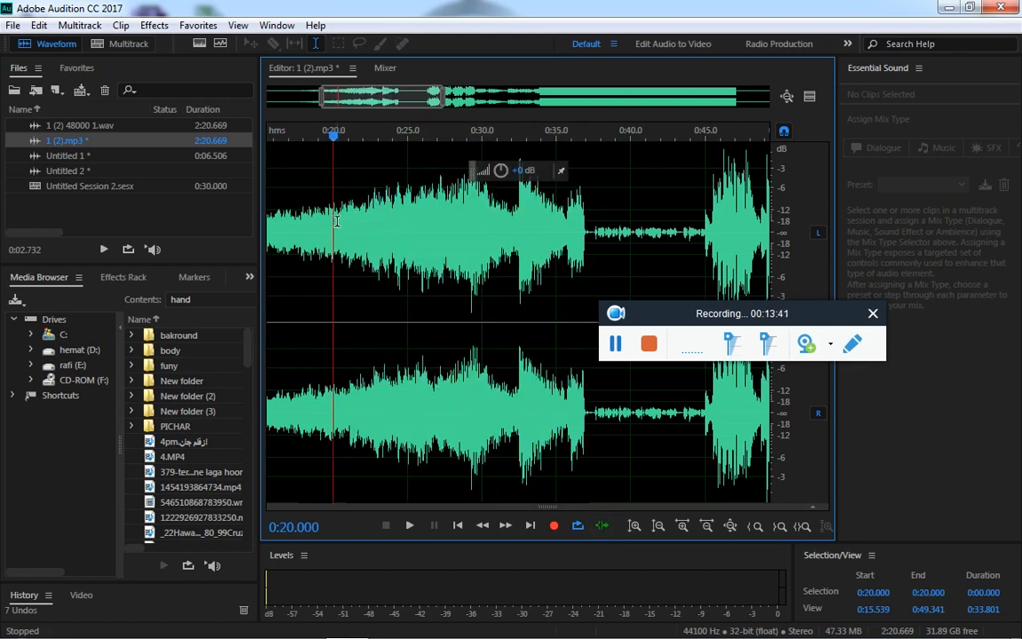
left_click_drag(363, 244, 557, 266)
key("space")
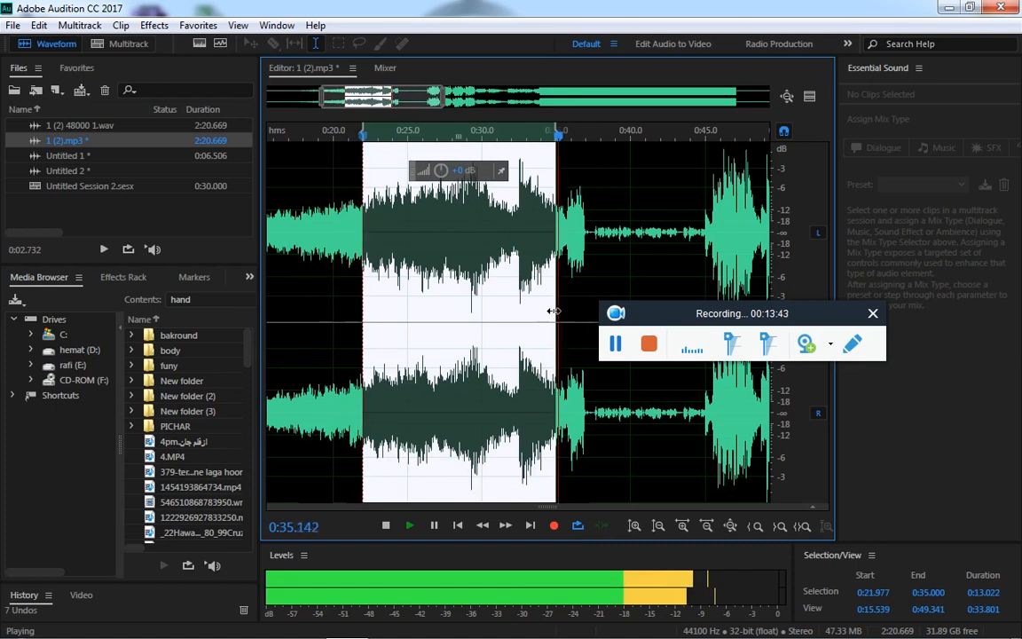
key("space")
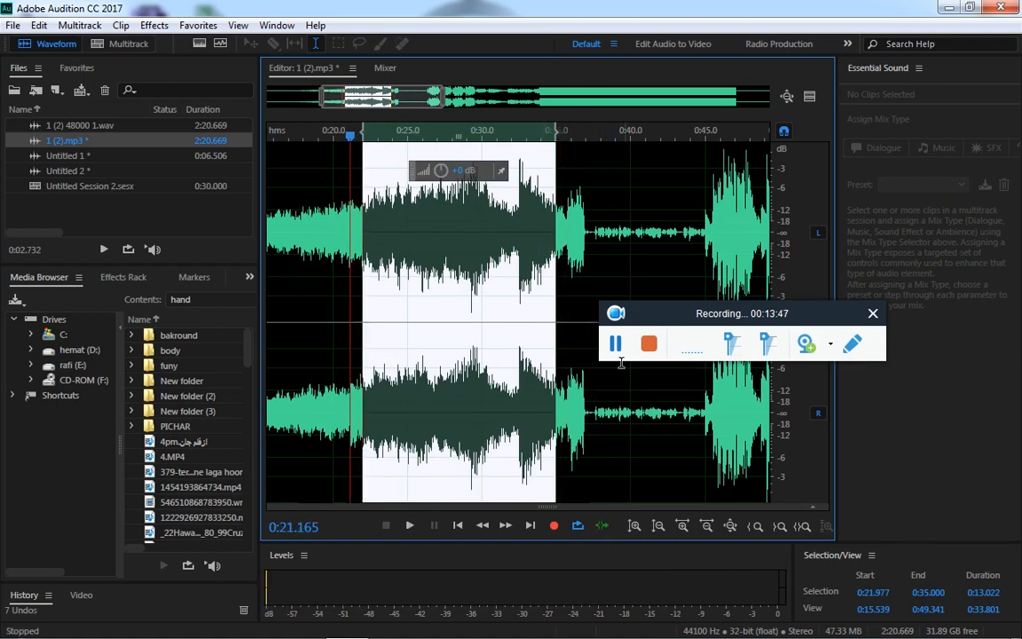
Place the playhead at about 0:41.4, and zoom the waveform's amplitude in and back out
left_click(652, 352)
left_click_drag(685, 320, 106, 435)
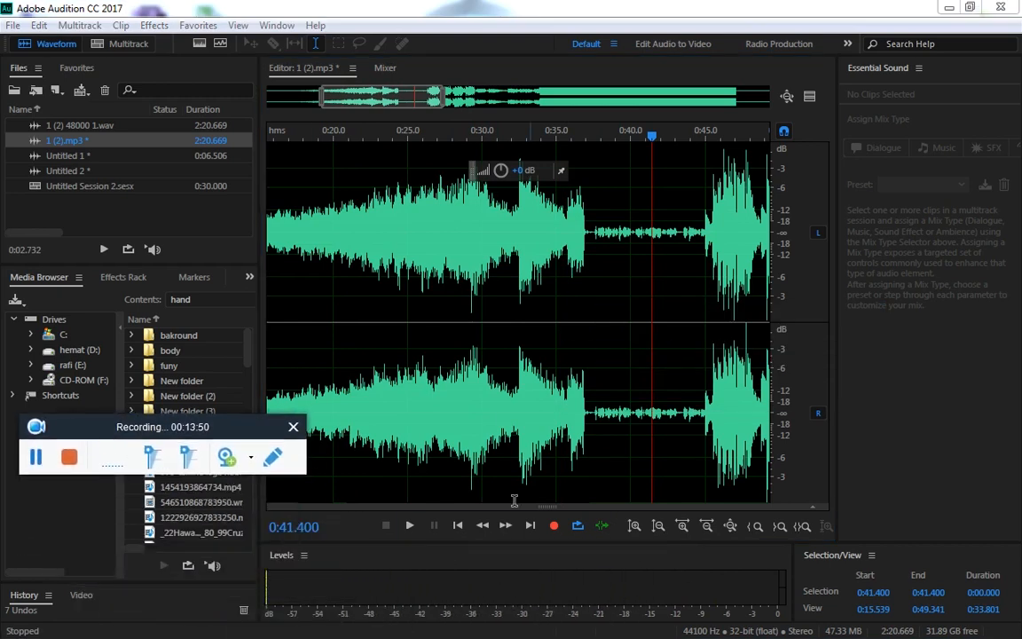
left_click(639, 527)
left_click(636, 527)
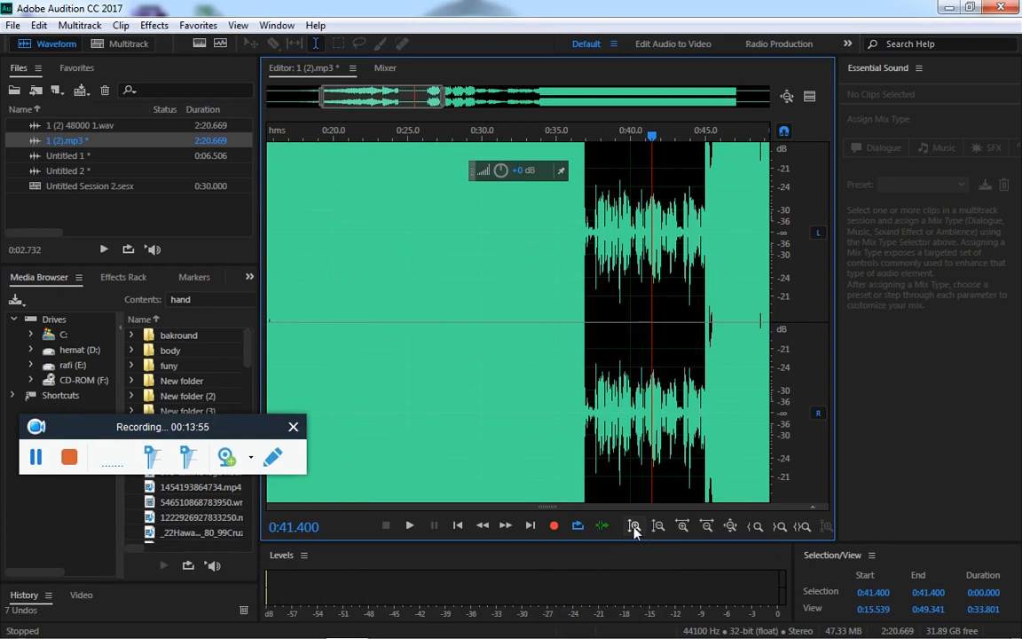
scroll(636, 372, "down", 2)
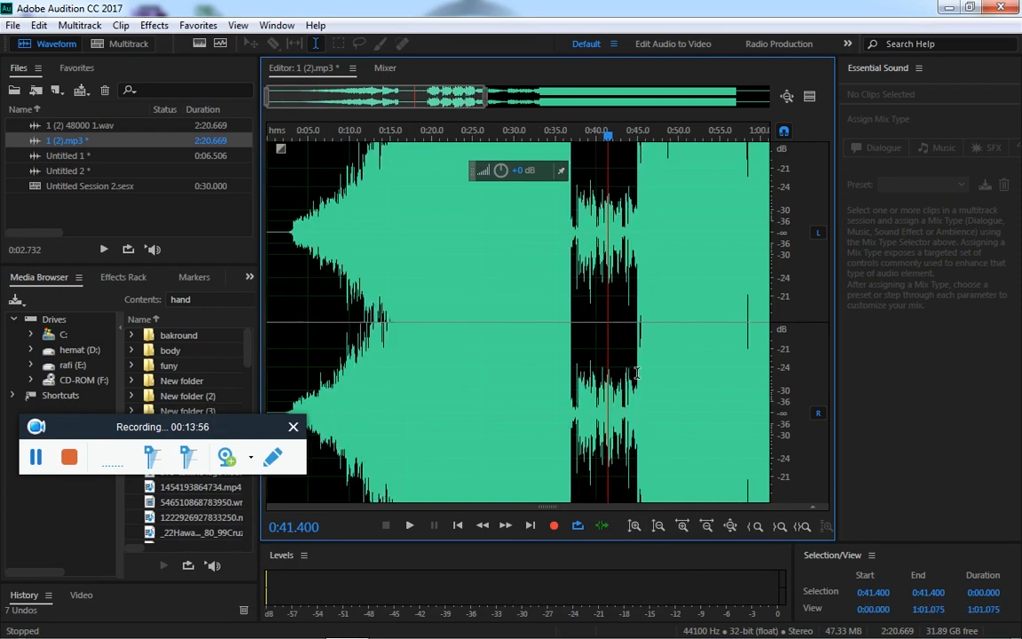
left_click(659, 526)
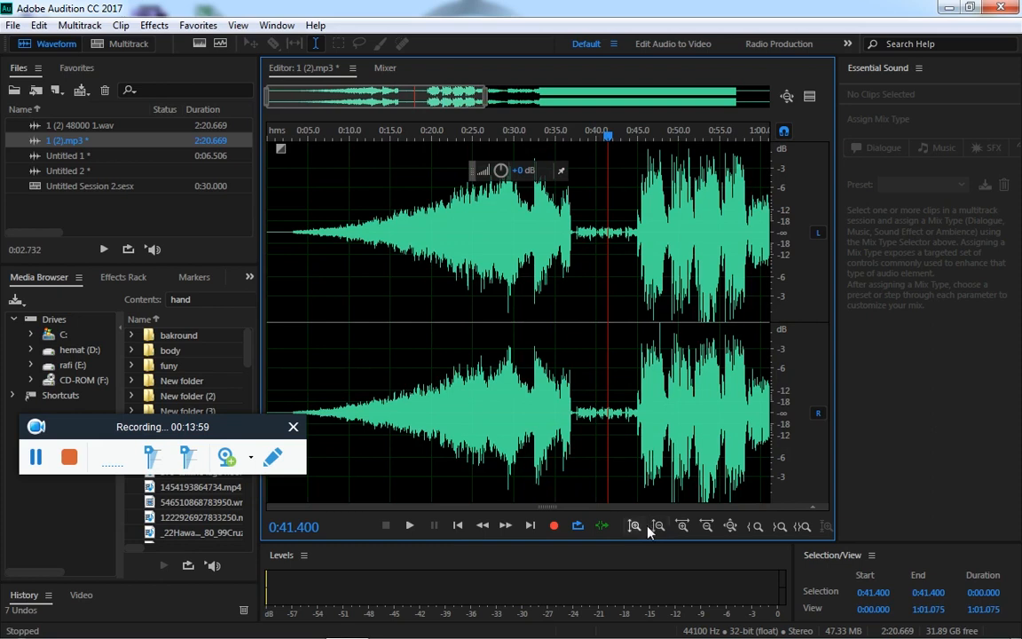
Zoom the time scale out to the whole file, closely in around 1:44, and partly out again
scroll(647, 378, "down", 3)
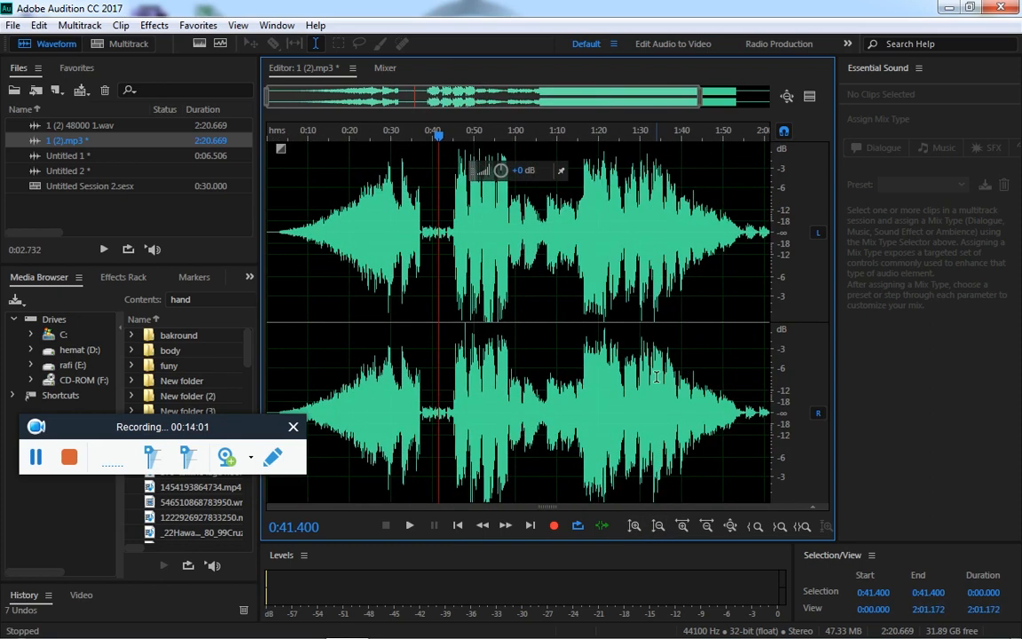
scroll(656, 377, "down", 1)
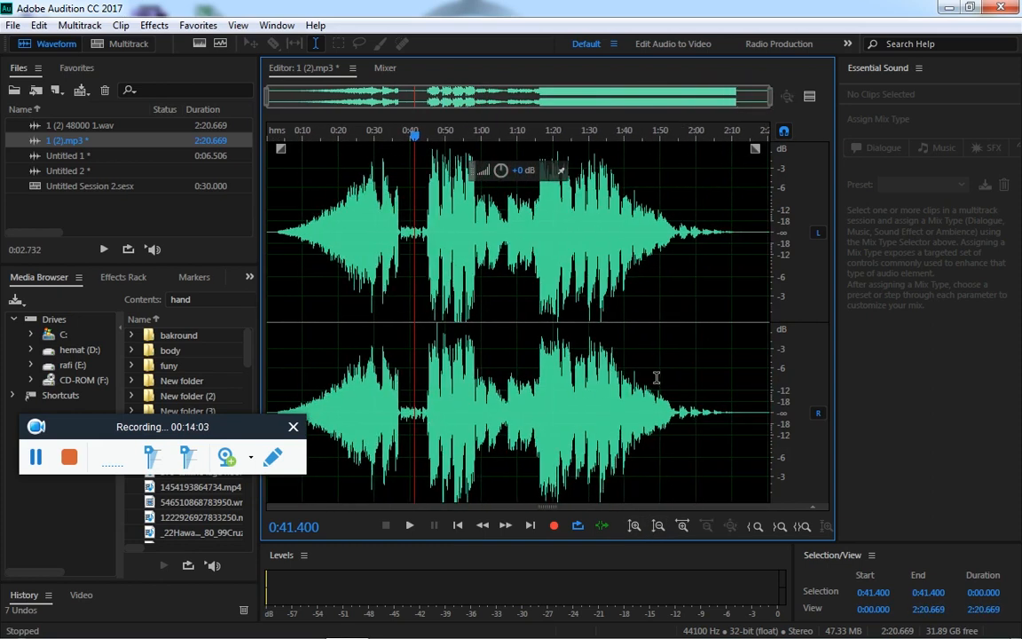
scroll(656, 377, "up", 2)
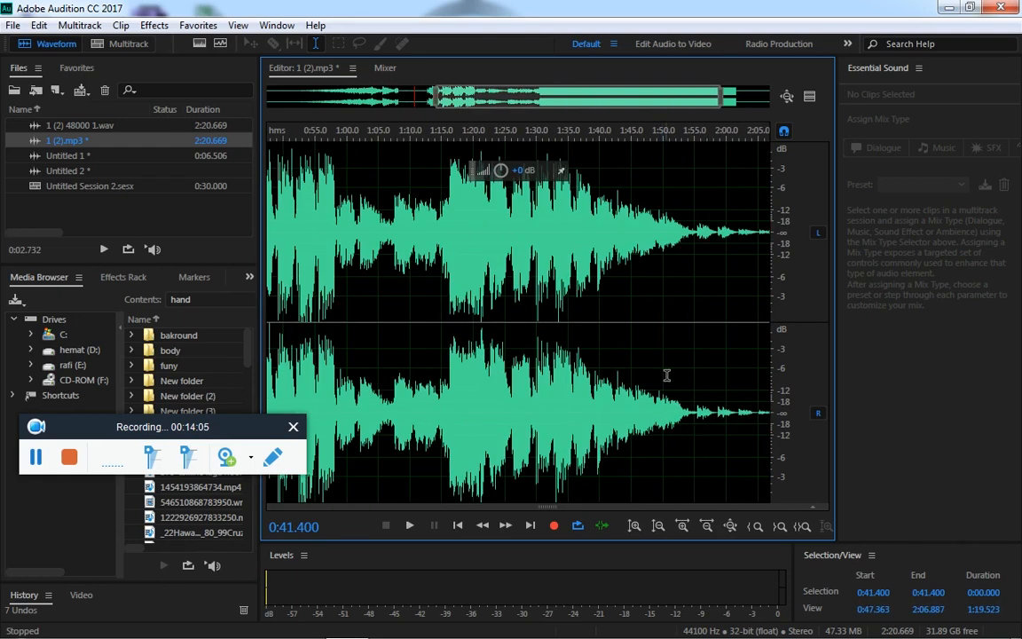
scroll(648, 432, "up", 8)
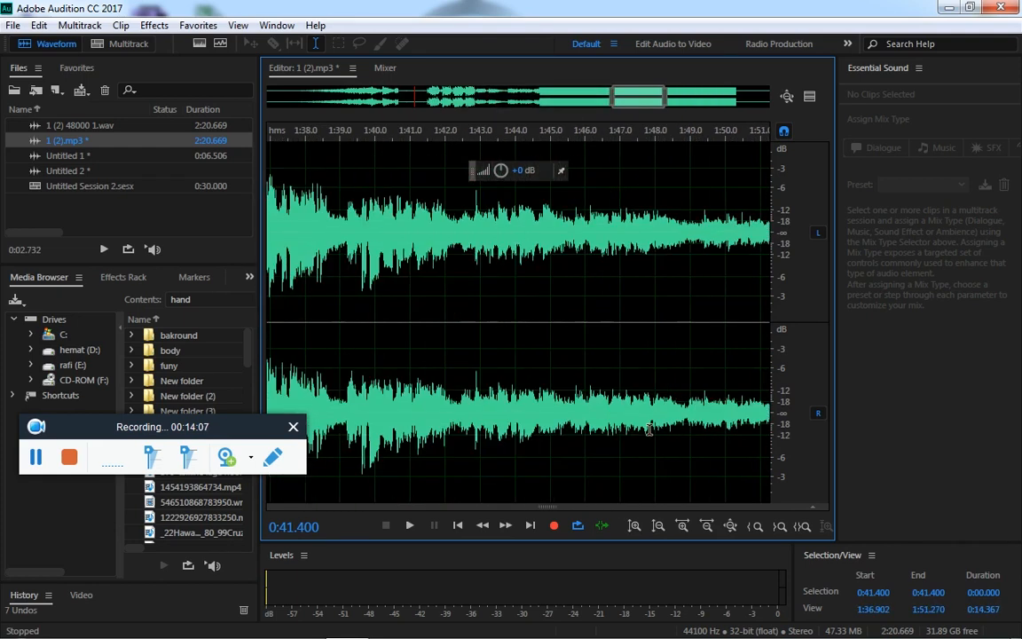
scroll(648, 433, "down", 2)
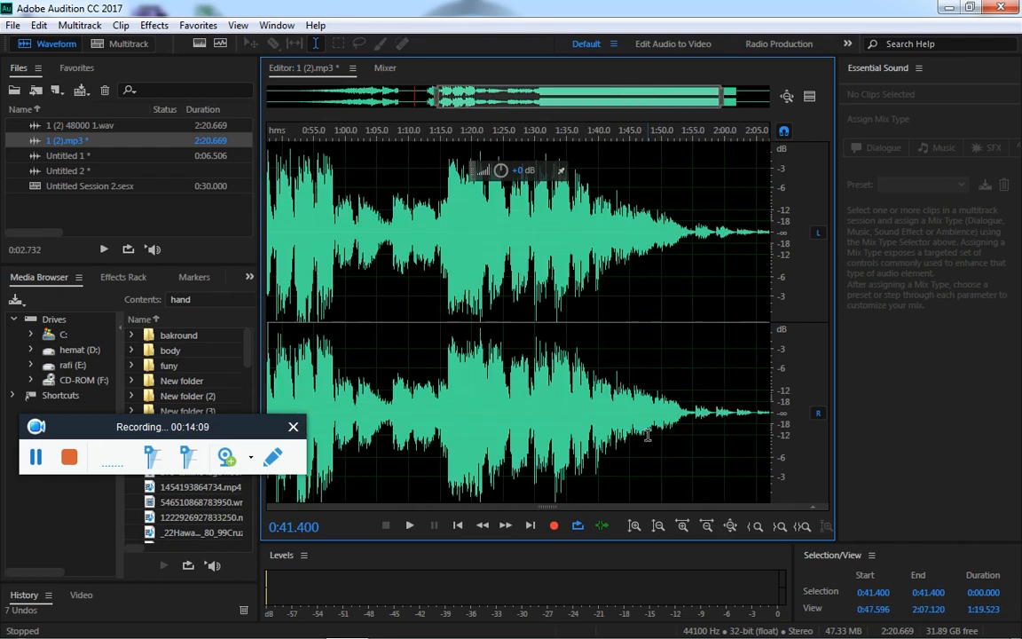
Demonstrate the Zoom In (Time) and Zoom Out (Time) controls, and zoom out fully to show the whole file
left_click(683, 525)
left_click(683, 525)
left_click(706, 526)
left_click(706, 525)
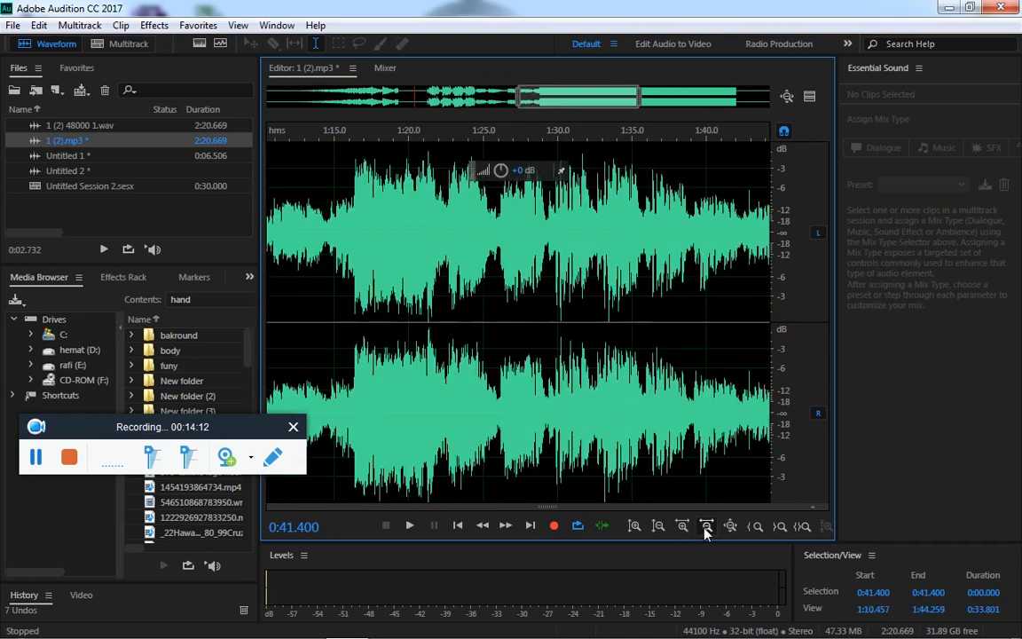
left_click(707, 525)
left_click(706, 526)
left_click(707, 525)
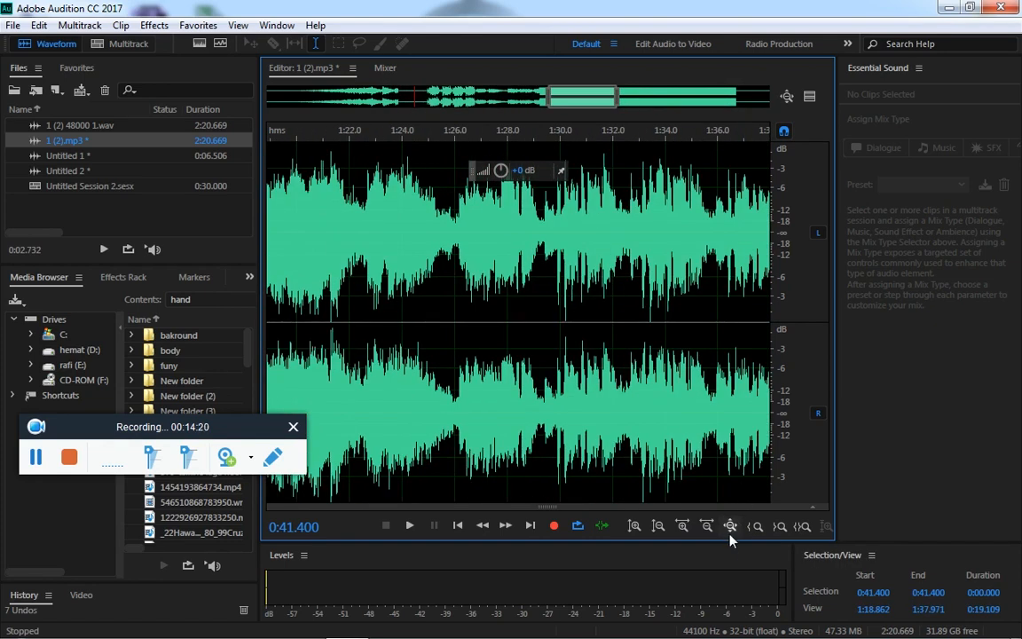
left_click(730, 526)
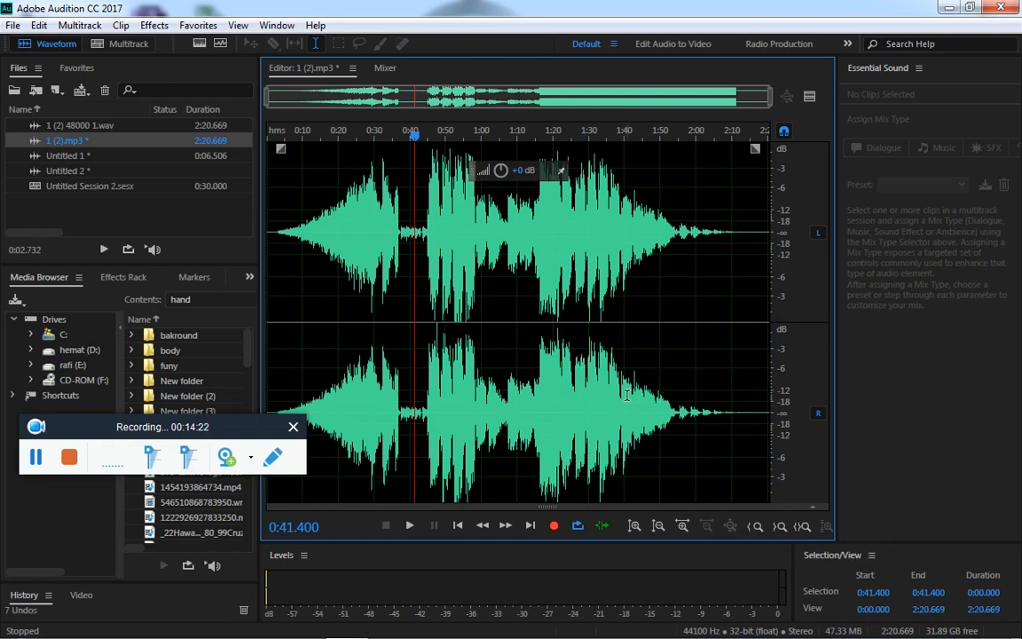
Select about 1:28 to 1:34.3 of the waveform, zoom in repeatedly at the selection's in point, and zoom out again
scroll(611, 423, "up", 5)
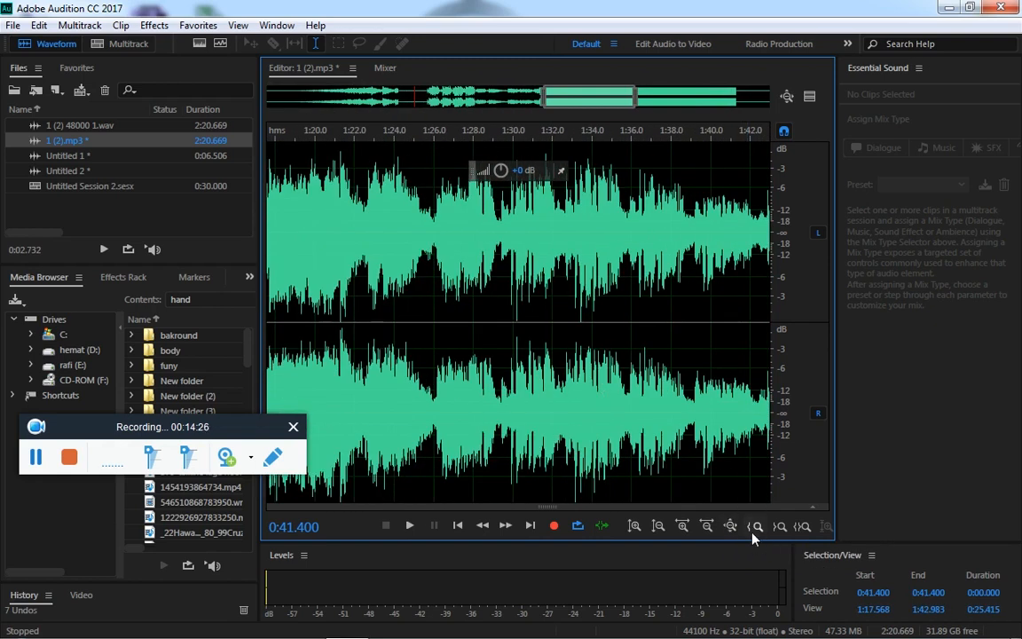
left_click_drag(473, 266, 598, 293)
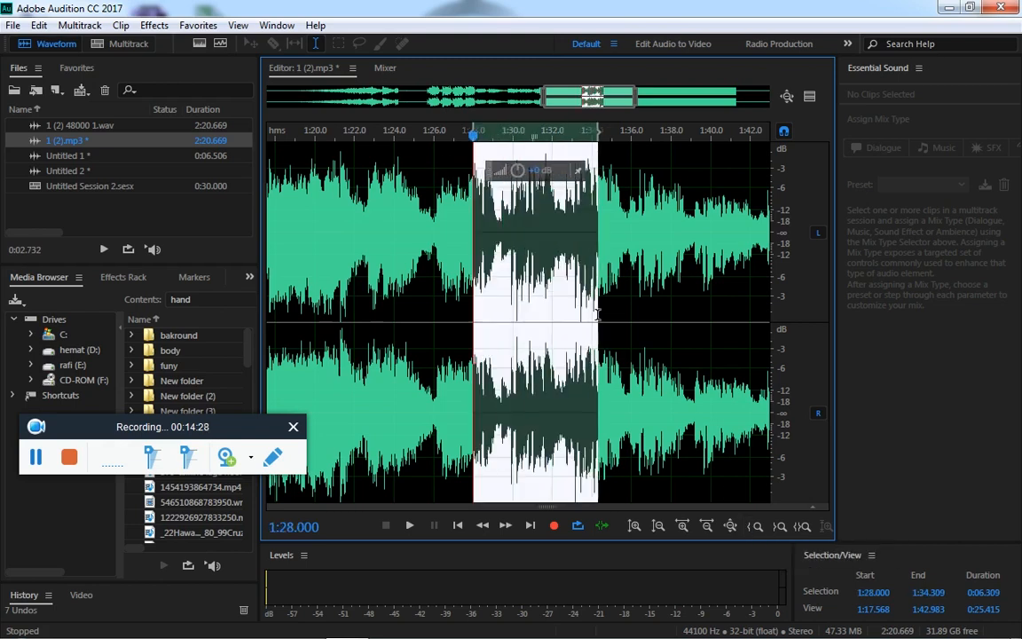
left_click(756, 529)
left_click(755, 529)
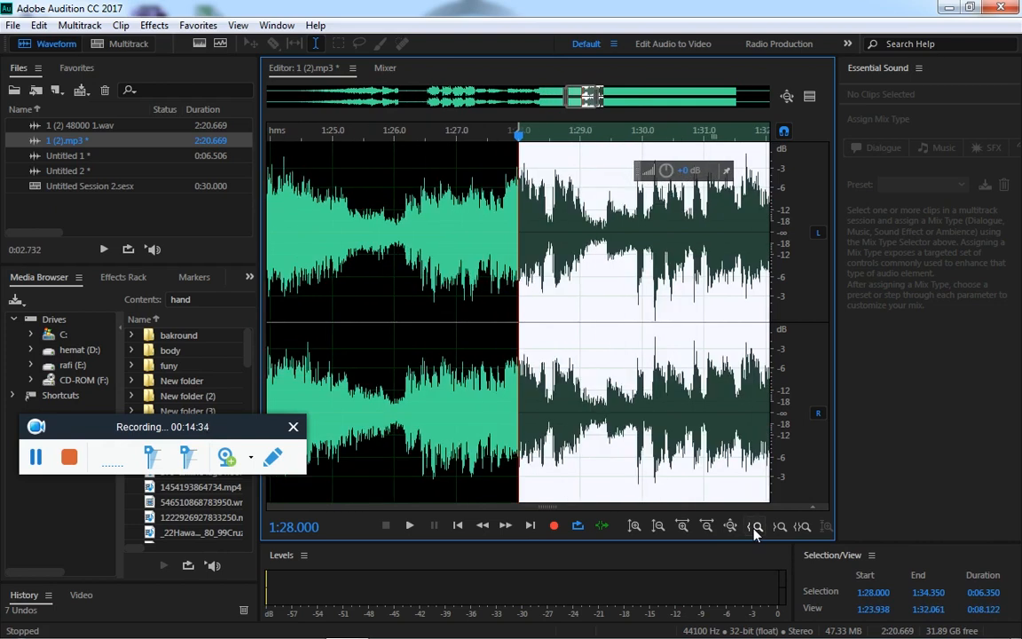
left_click(755, 528)
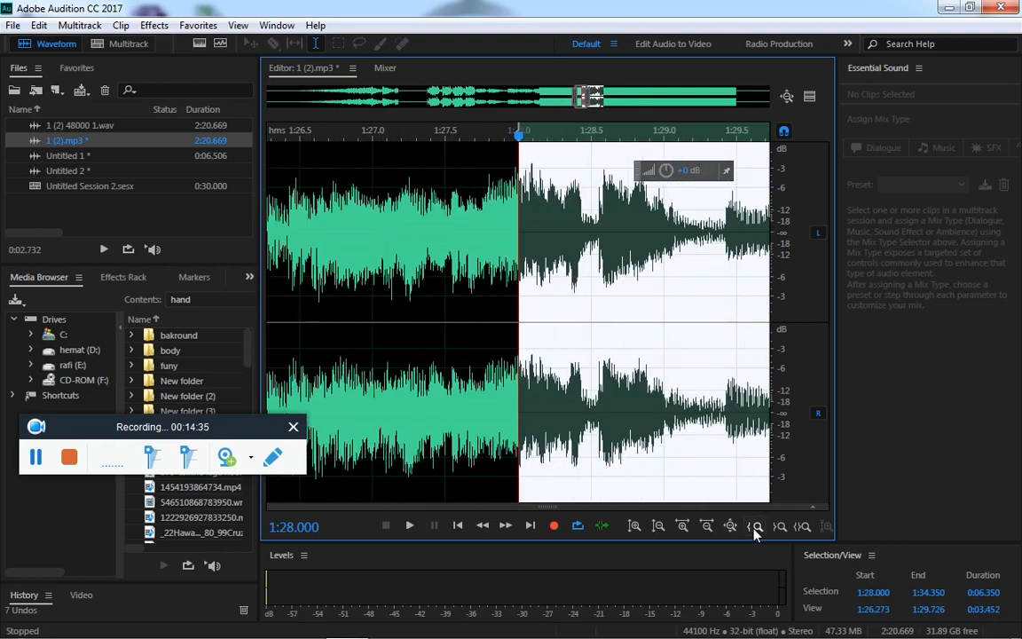
scroll(640, 367, "down", 8)
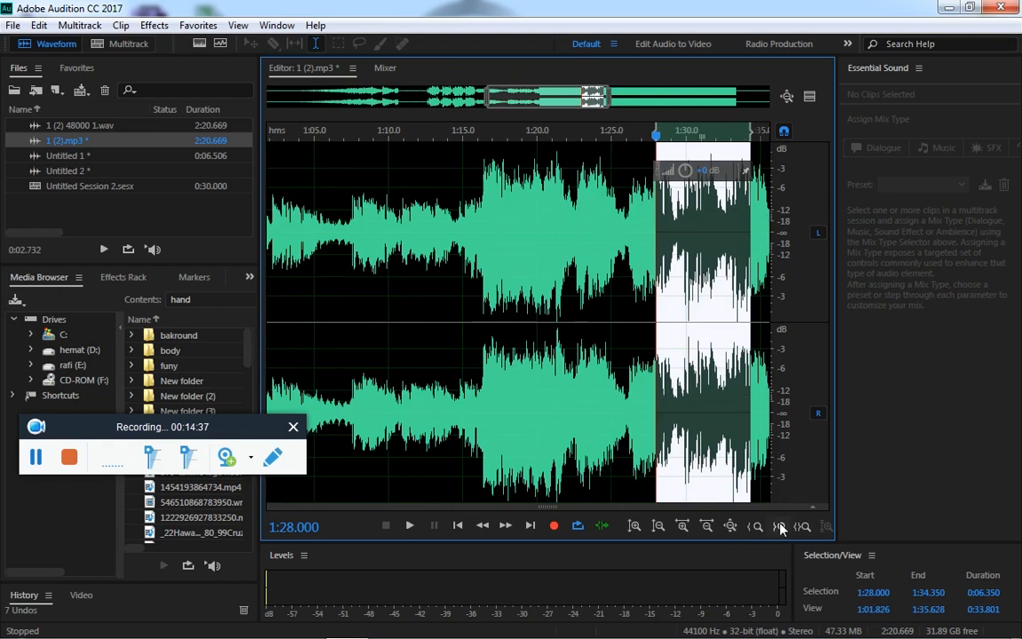
Zoom in at the selection's out point and in point, zoom to the selection, and zoom out to the whole file
left_click(780, 526)
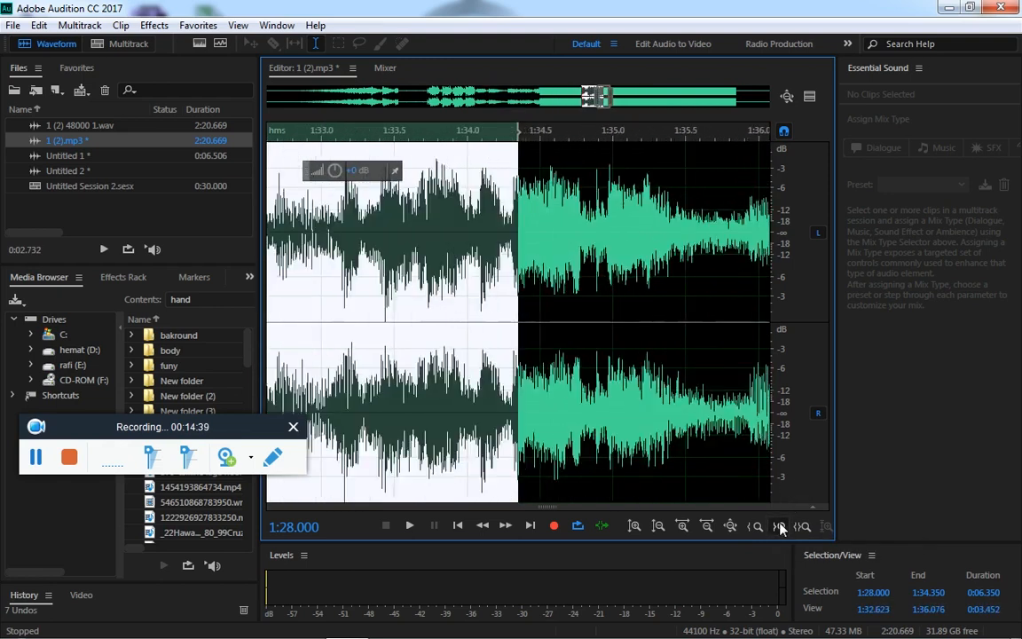
left_click(756, 528)
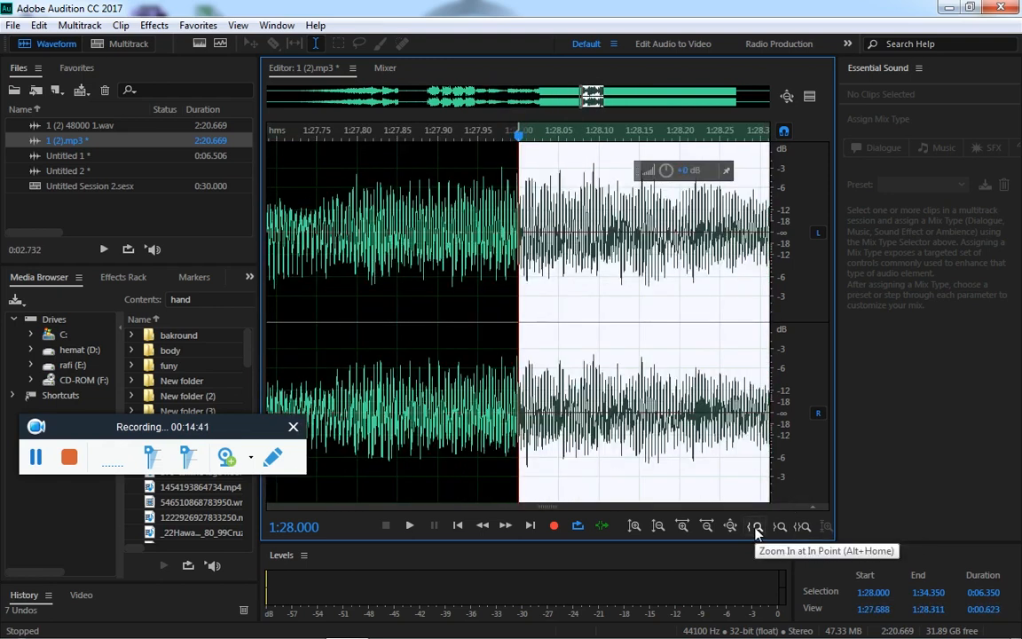
left_click(780, 527)
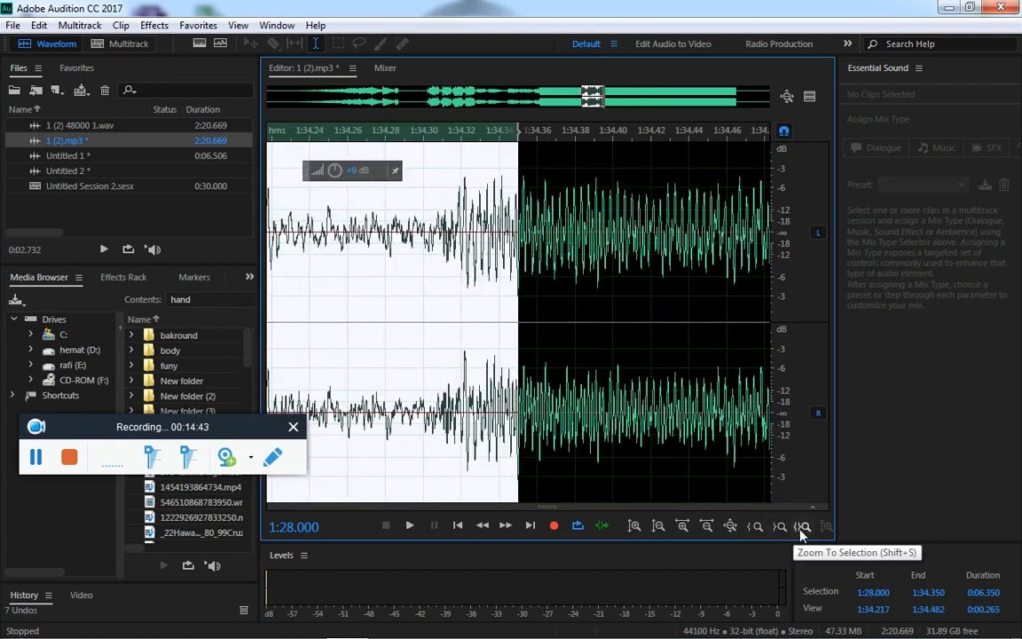
left_click(801, 527)
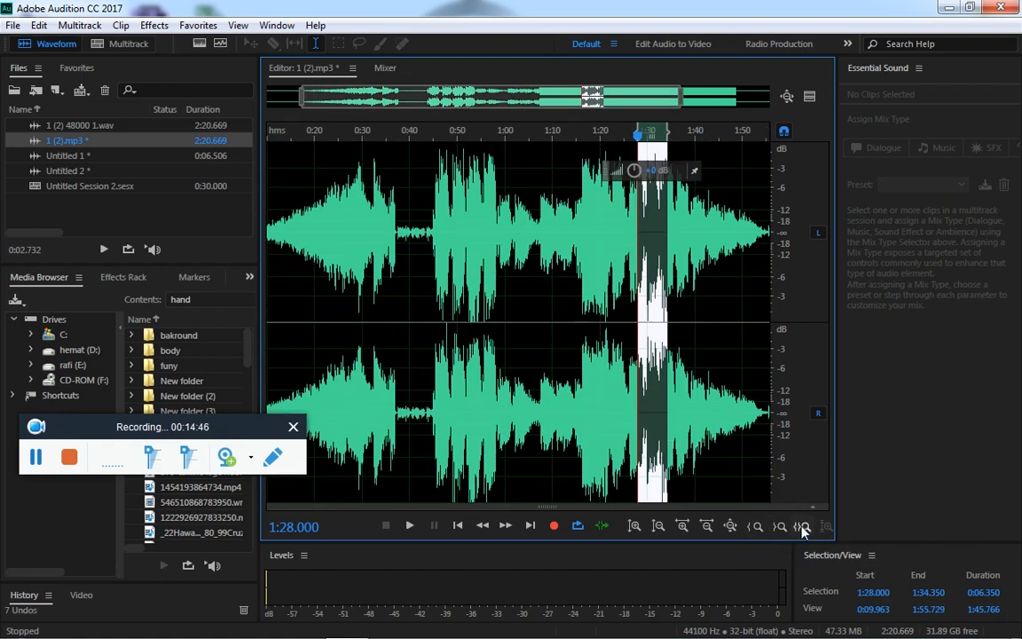
left_click(803, 527)
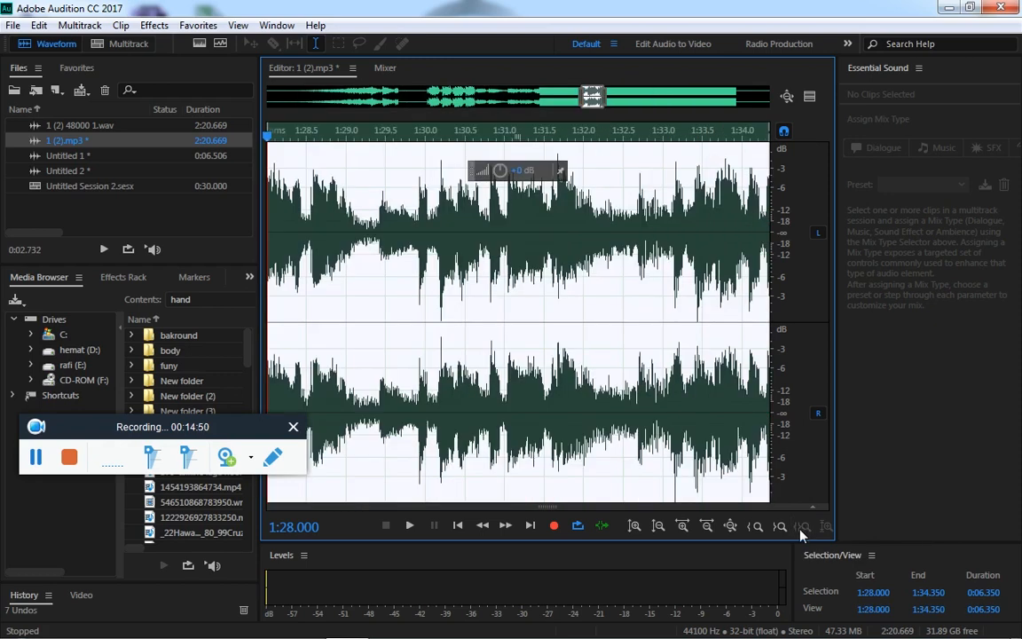
left_click(730, 526)
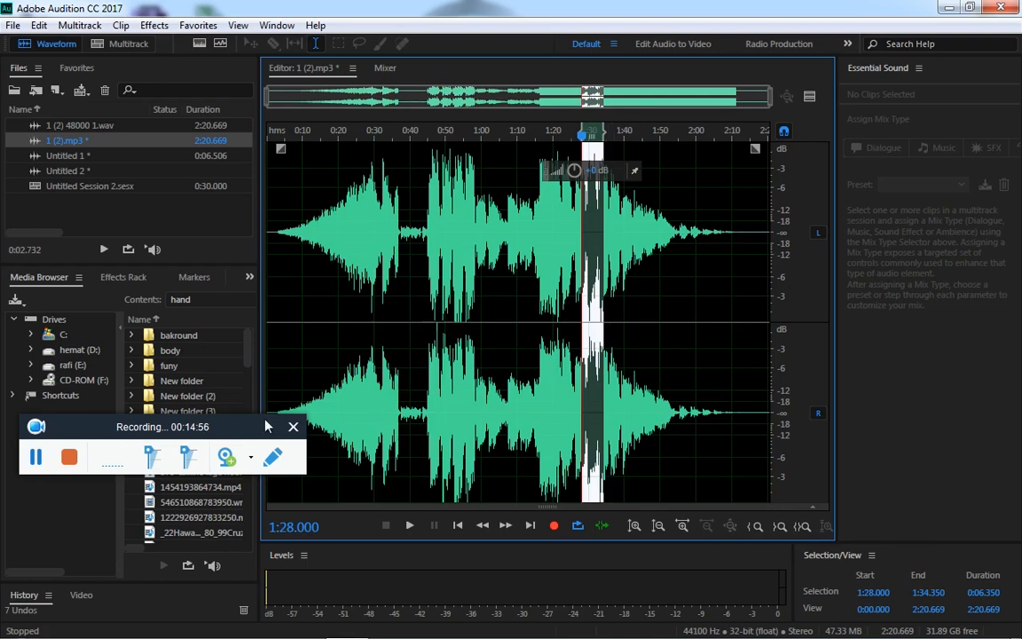
Play the audio in two short bursts from about 1:22.6, stopping each time, to examine the level meters
left_click_drag(204, 430, 694, 359)
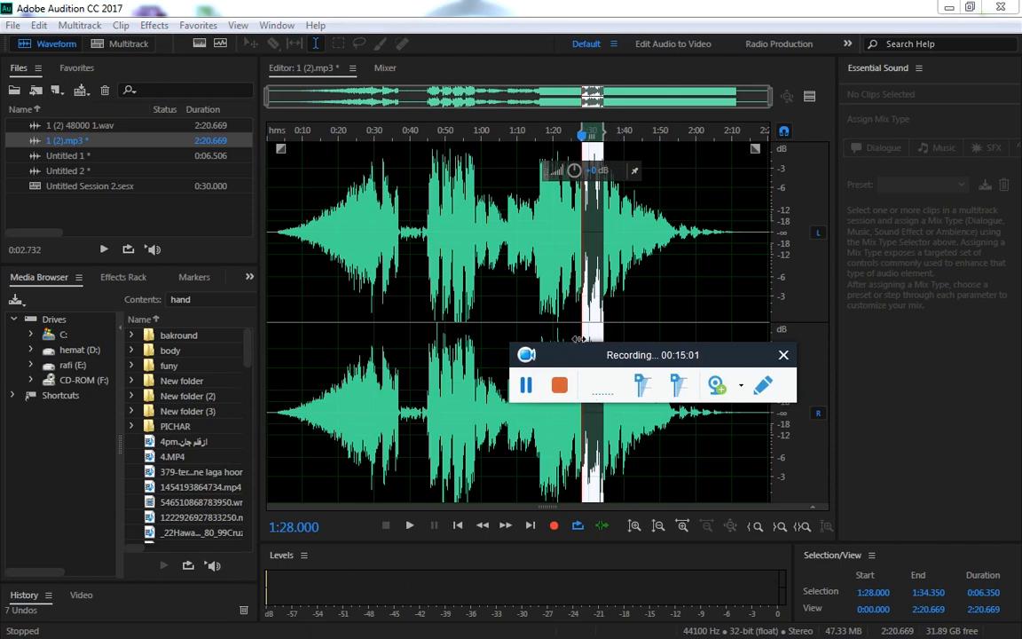
left_click(562, 289)
key("space")
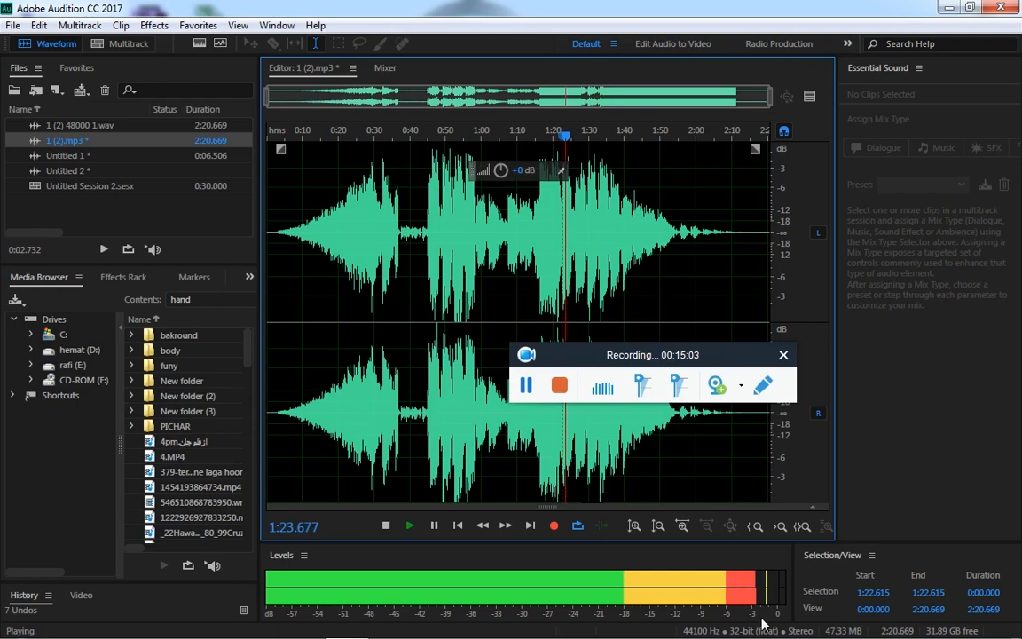
key("space")
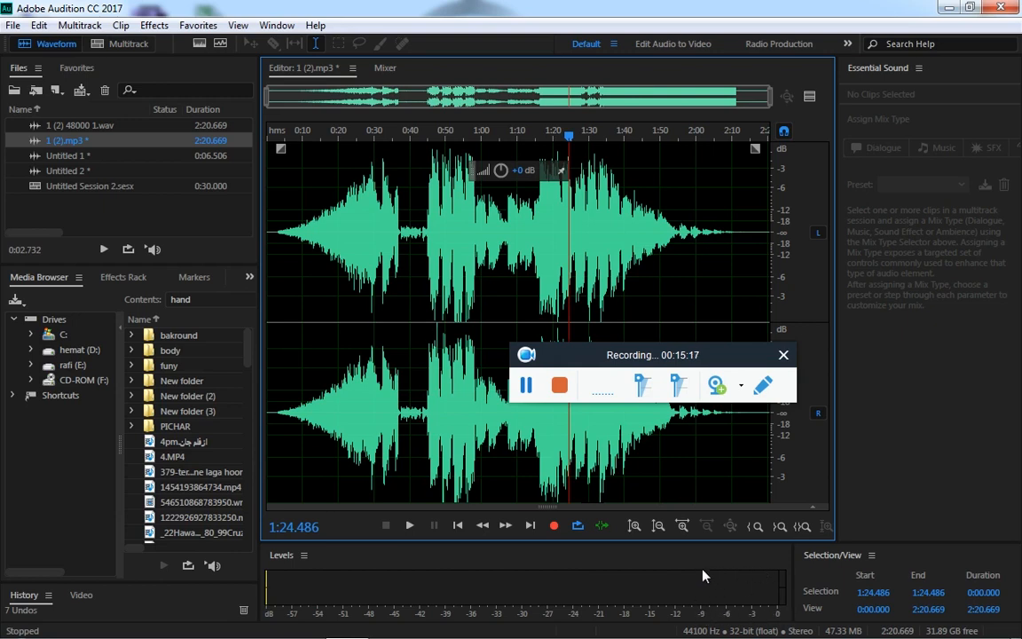
key("space")
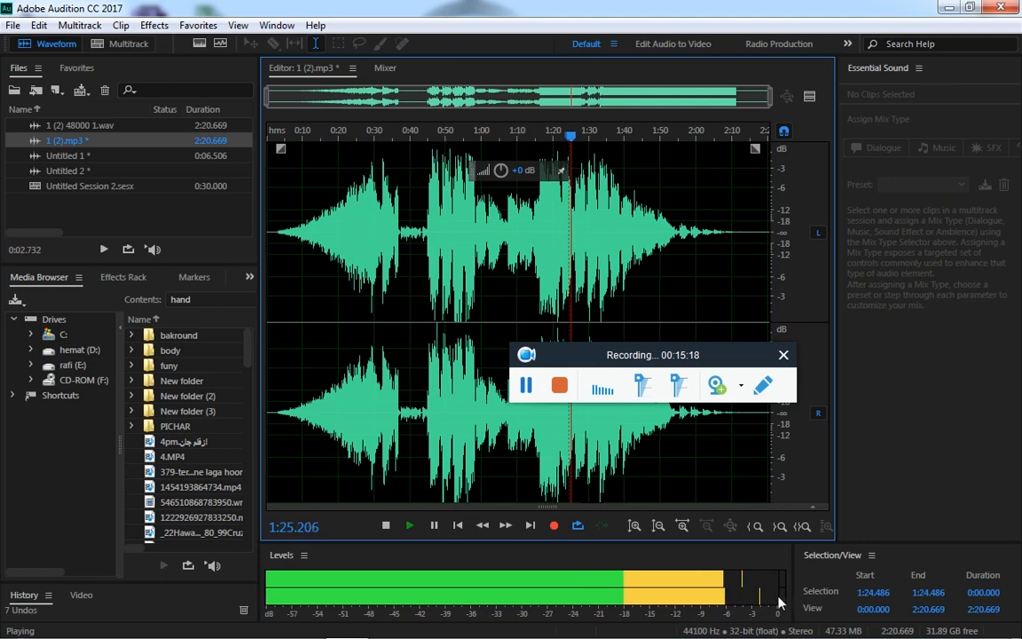
key("space")
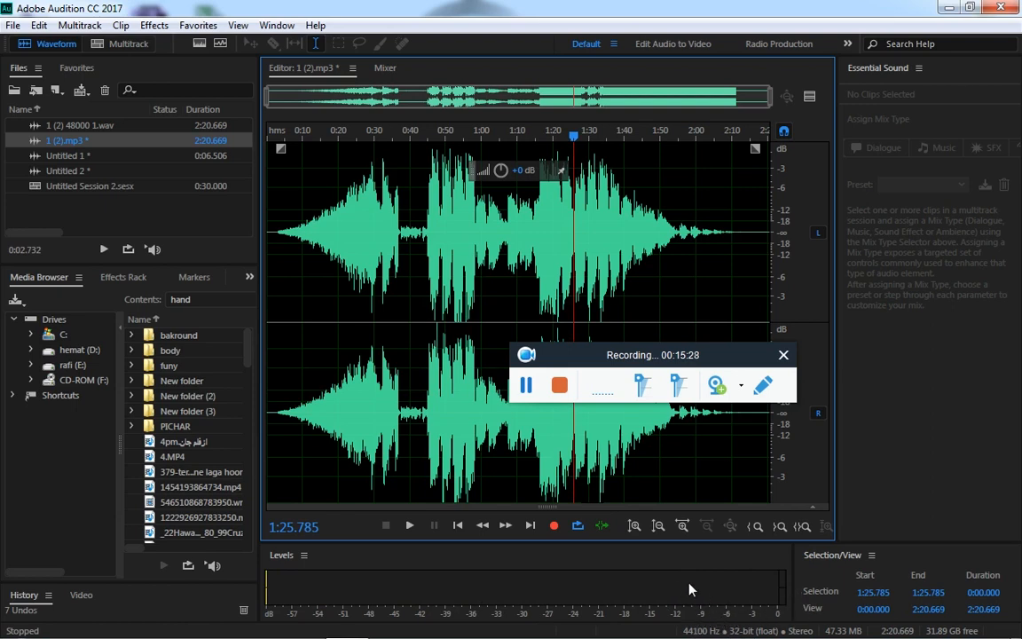
left_click_drag(738, 358, 693, 448)
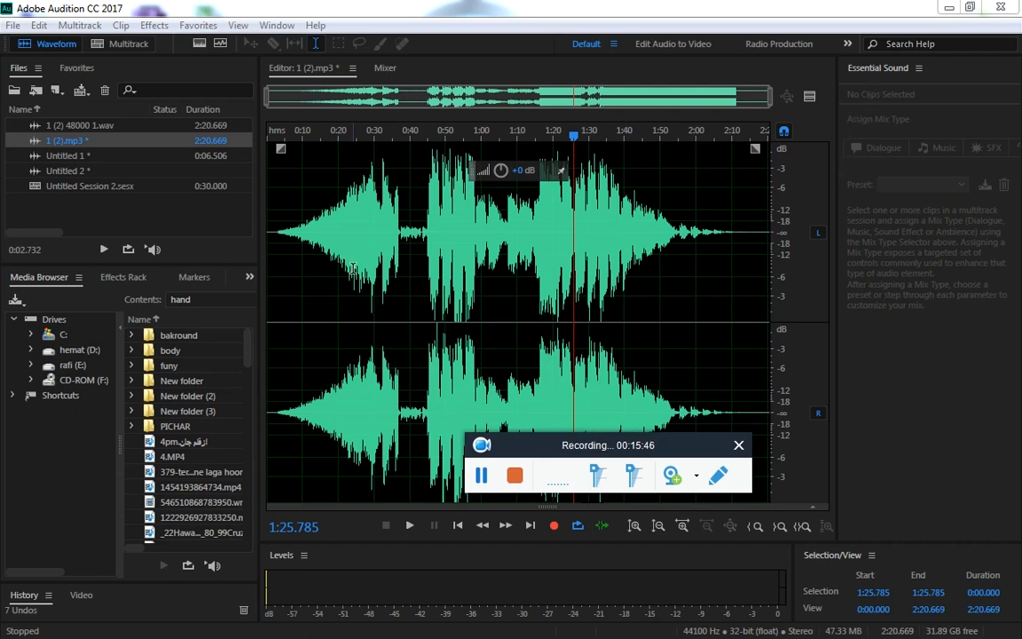
Disarrange the workspace by enlarging the Files and Levels panels and squeezing the editor and Essential Sound panels, and play the audio briefly
left_click_drag(259, 282, 573, 290)
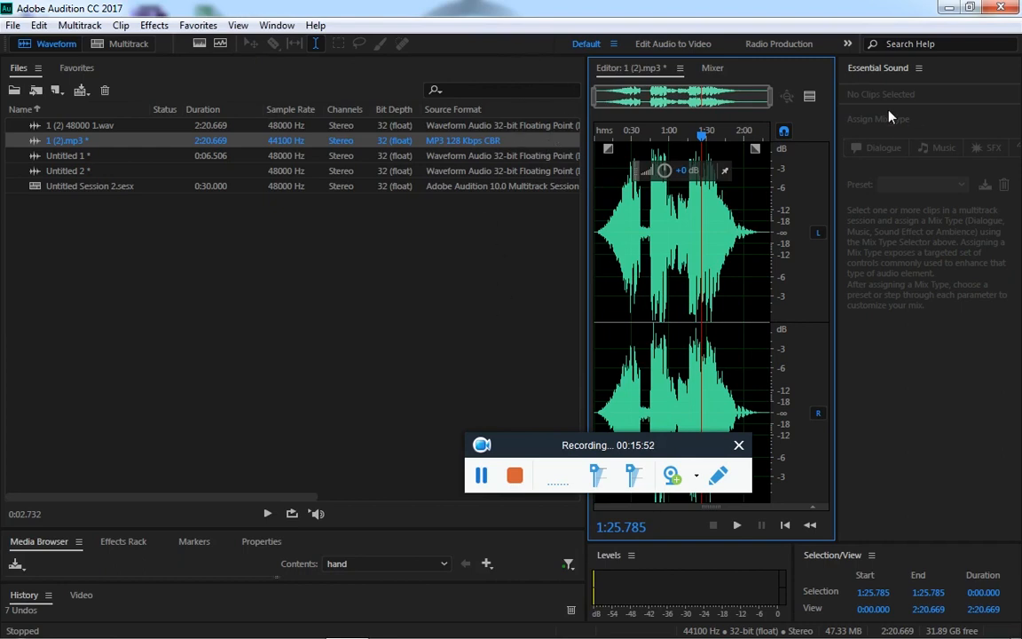
left_click_drag(839, 125, 989, 133)
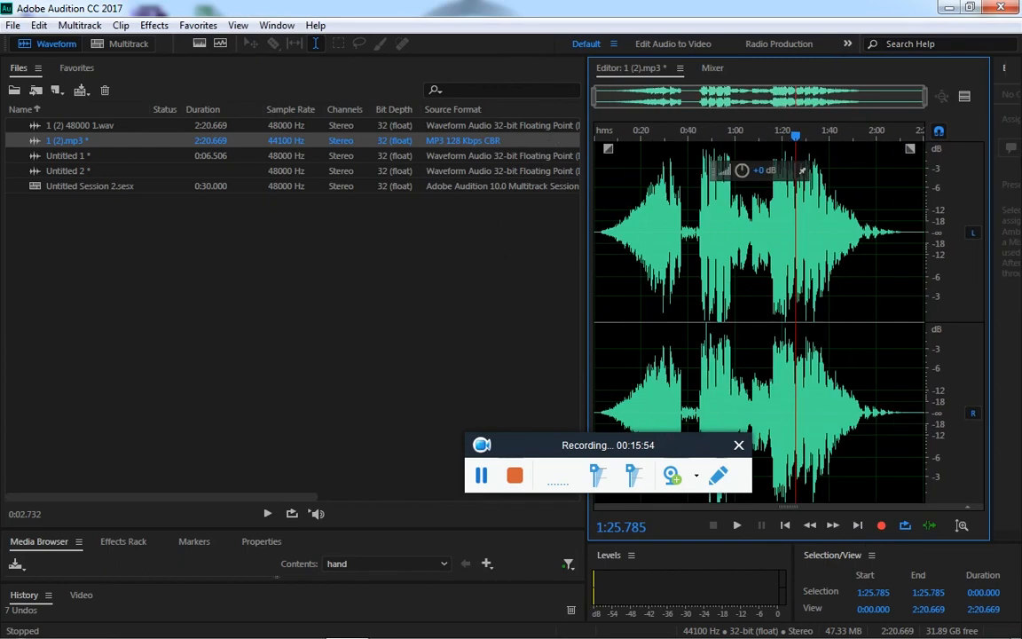
left_click_drag(755, 543, 760, 84)
left_click_drag(586, 357, 777, 343)
key("space")
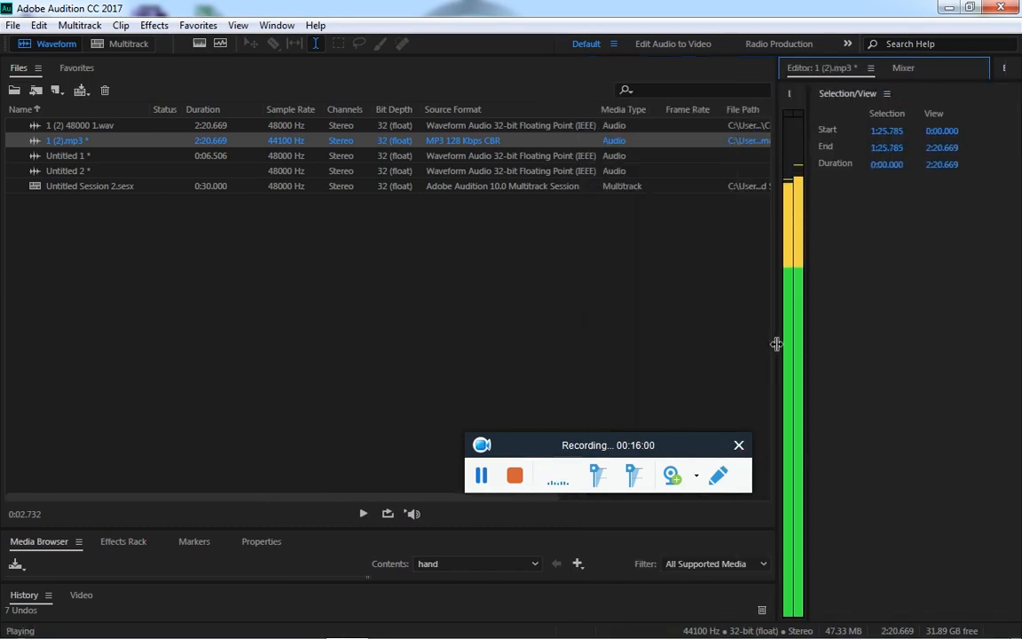
key("space")
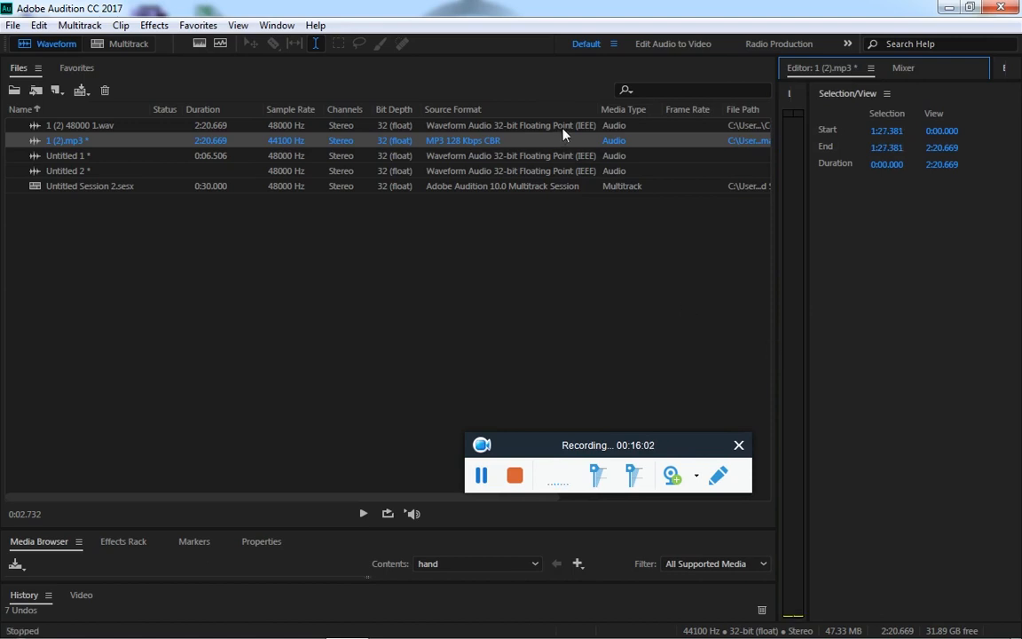
Reset the Default workspace to its saved layout
left_click(272, 25)
mouse_move(297, 50)
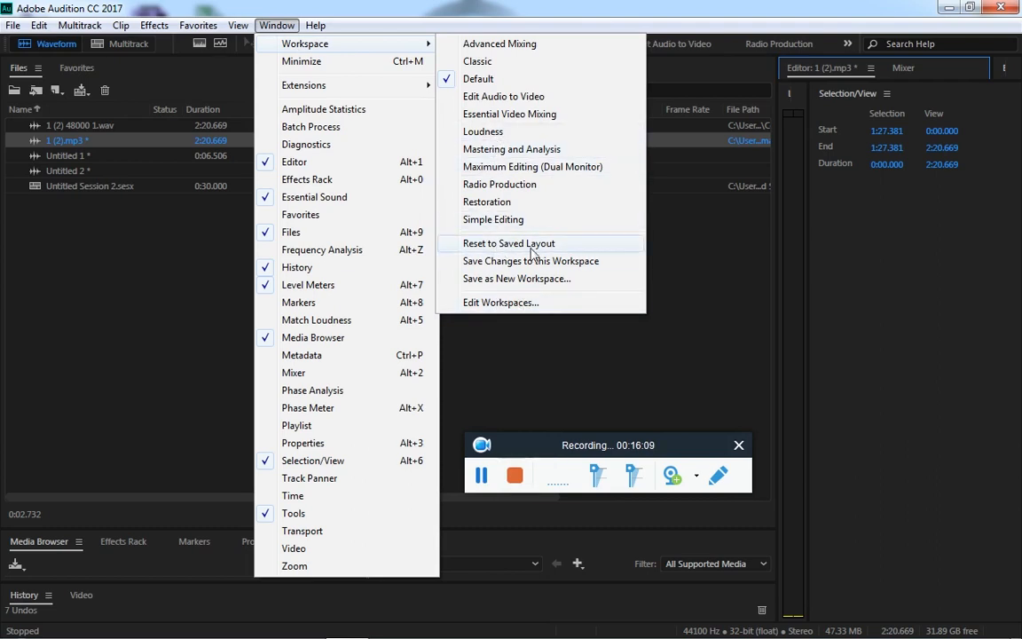
left_click(492, 246)
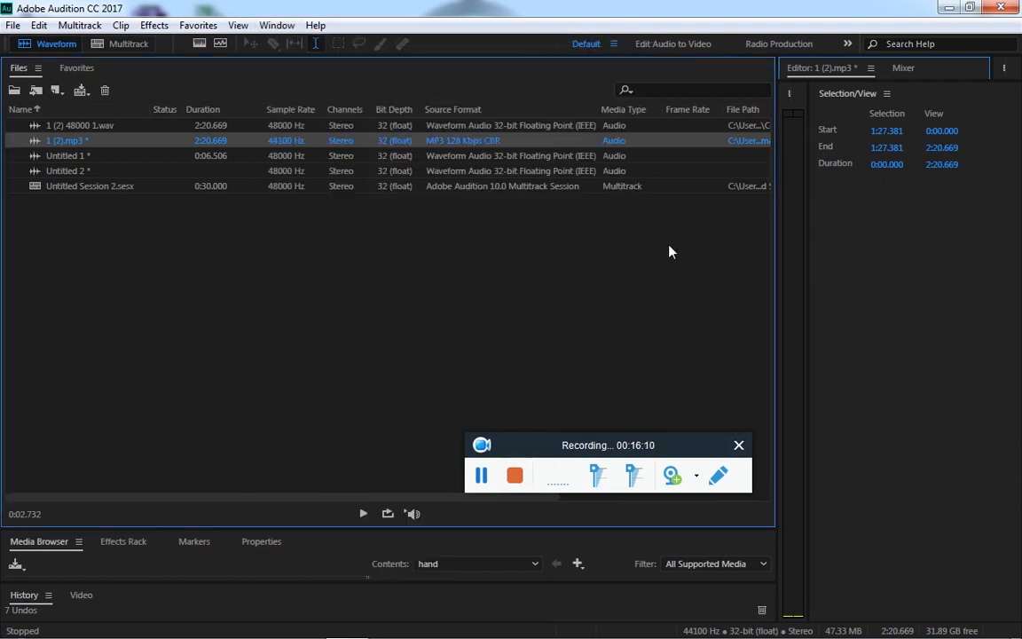
left_click(612, 46)
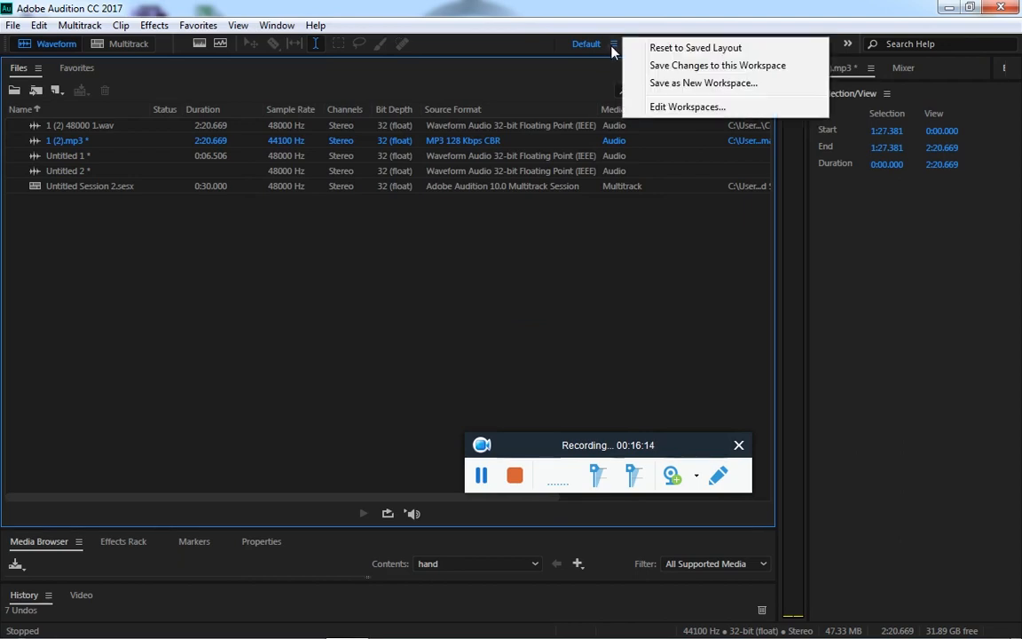
left_click(701, 48)
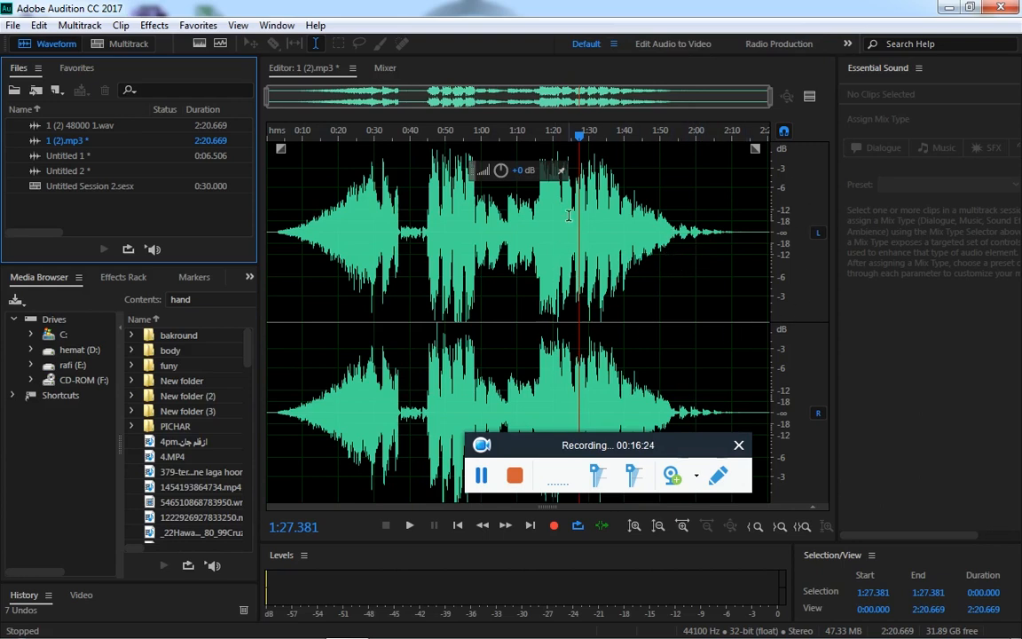
Pin the volume HUD, select about 1:34.7 to 2:00 of the waveform, and clear the selection at about 1:51.9
left_click(561, 171)
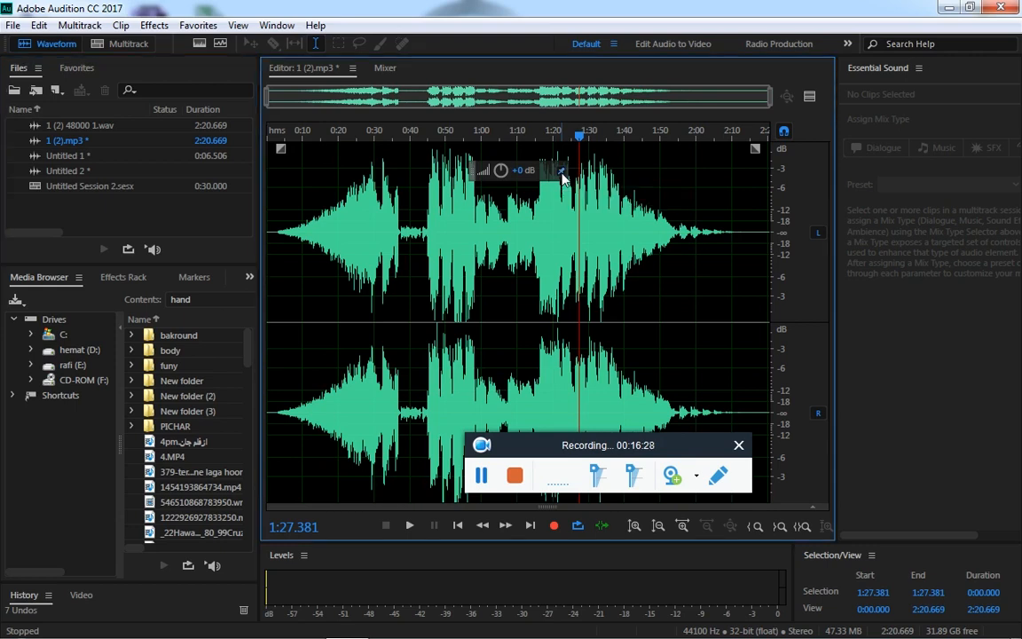
left_click_drag(607, 187, 695, 189)
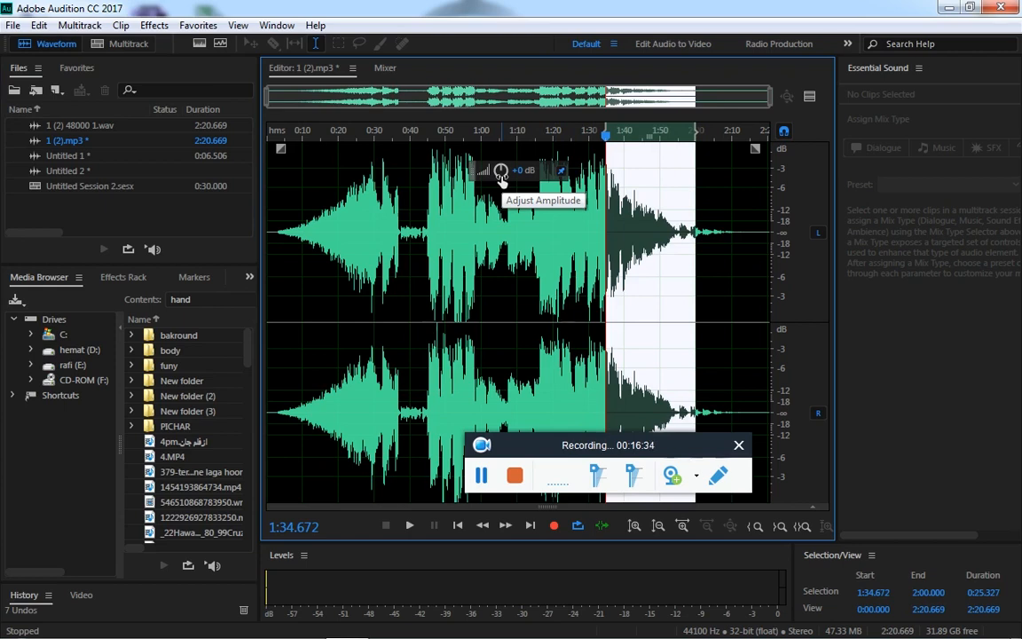
left_click(668, 197)
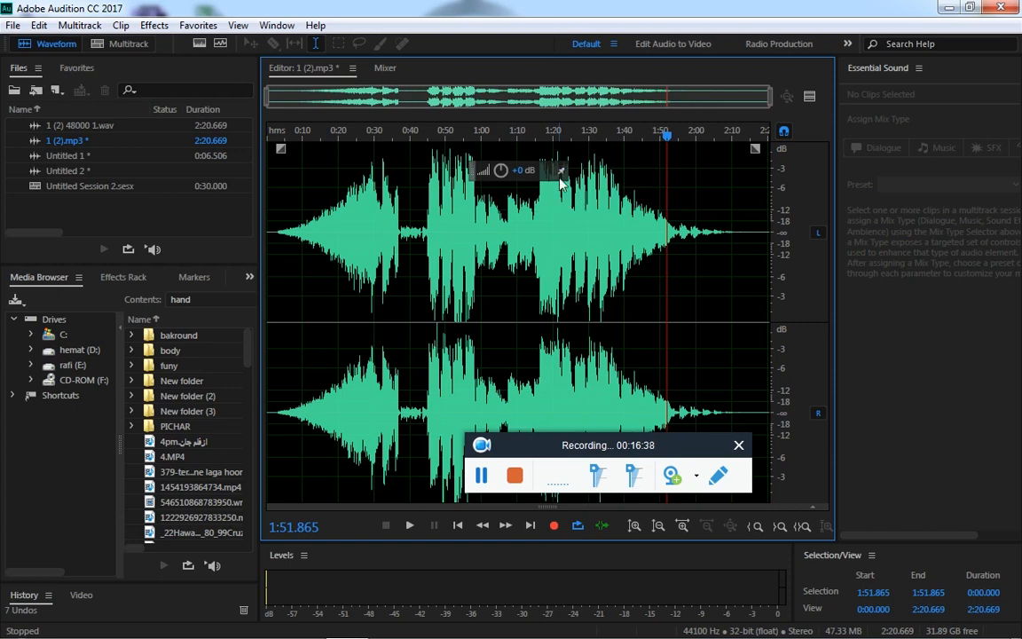
Raise the amplitude of about 0:20 to 0:43.5, and with the volume HUD pinned lower that of about 0:20 to 0:32.8
left_click_drag(422, 204, 364, 174)
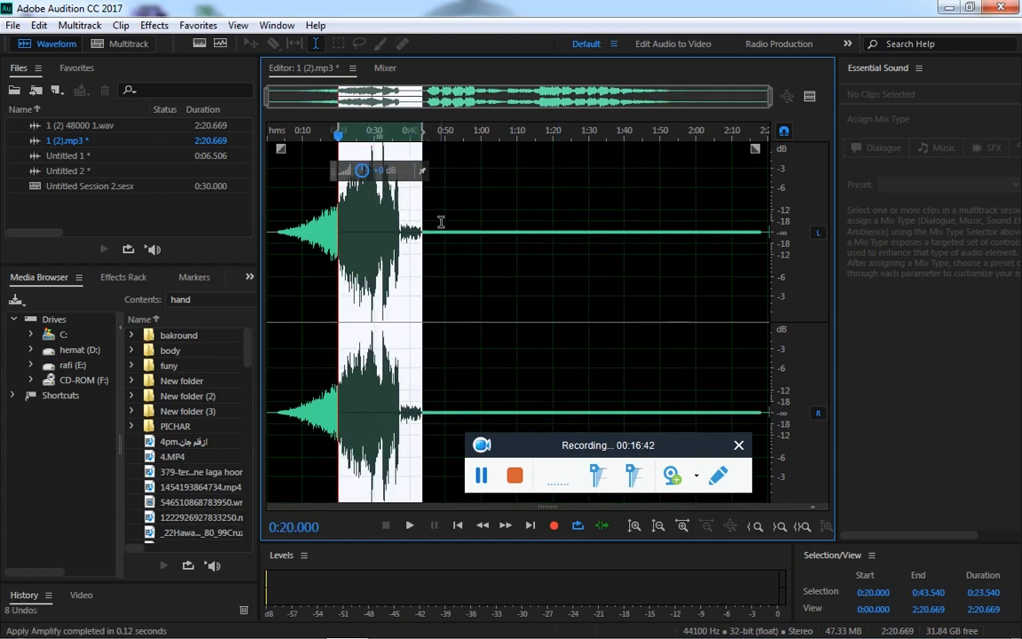
left_click(443, 221)
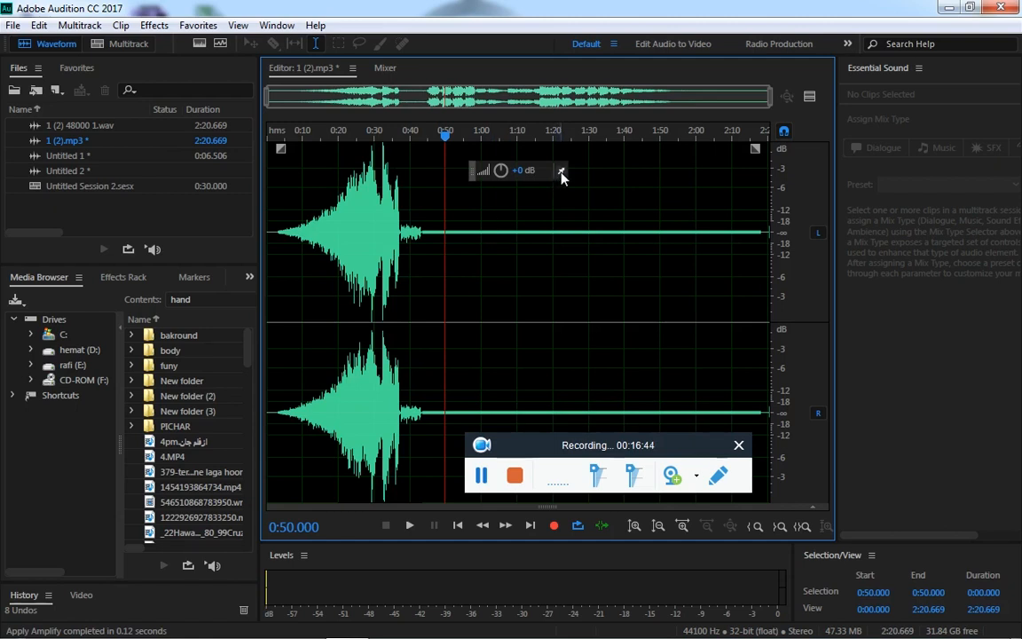
left_click_drag(338, 222, 384, 222)
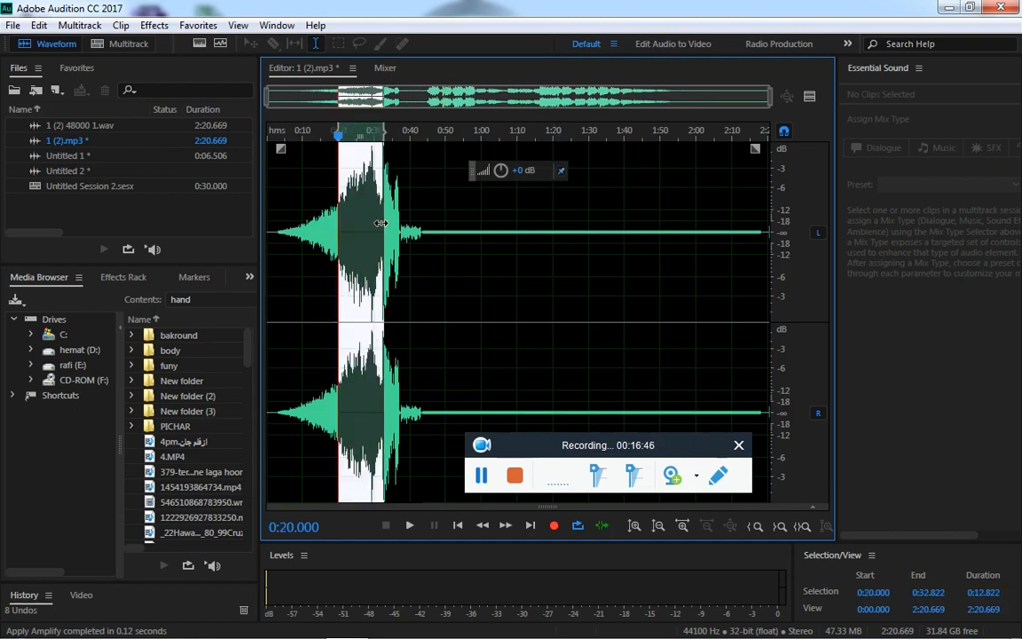
left_click_drag(501, 170, 501, 218)
left_click(500, 217)
Select about 1:27.8 to 1:57.7 with the HUD pinned and 0:36.8 to 1:01.8 with it unpinned, and set the playhead at 1:50
left_click_drag(581, 213, 688, 213)
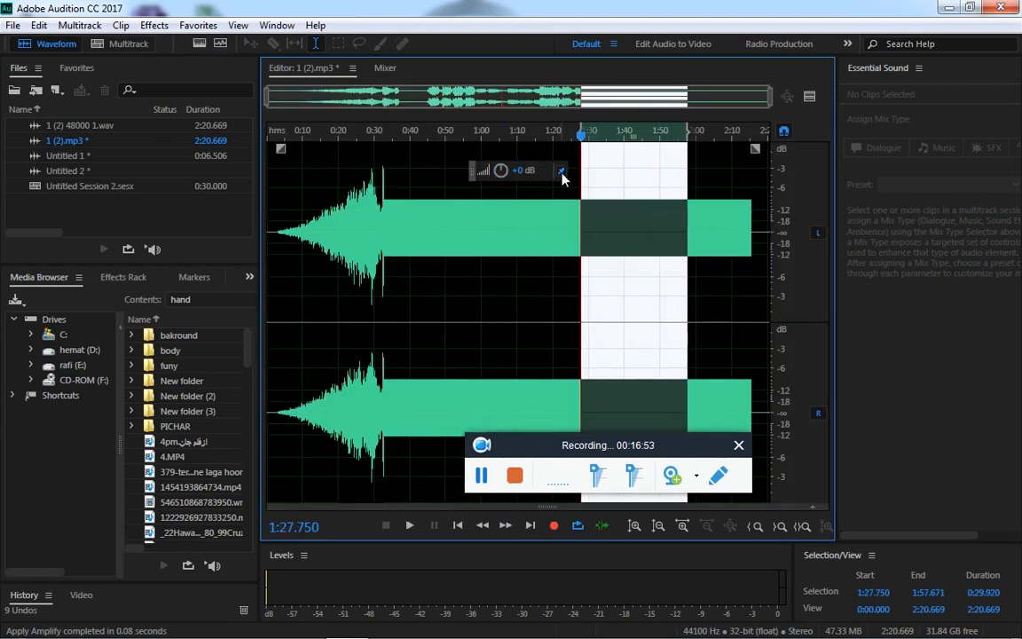
left_click_drag(399, 213, 482, 213)
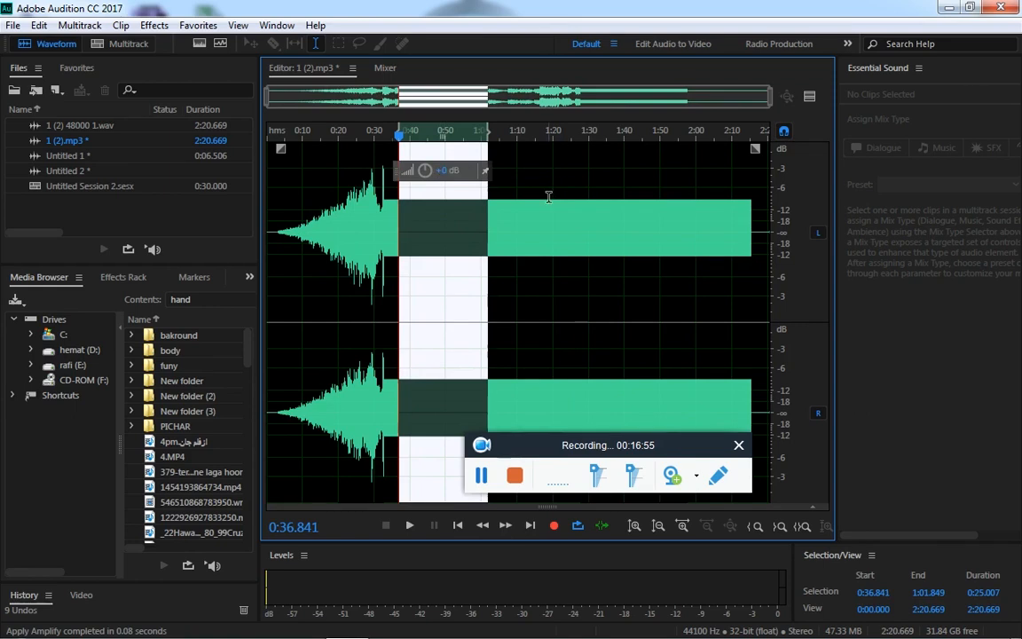
left_click_drag(545, 213, 619, 200)
left_click(660, 206)
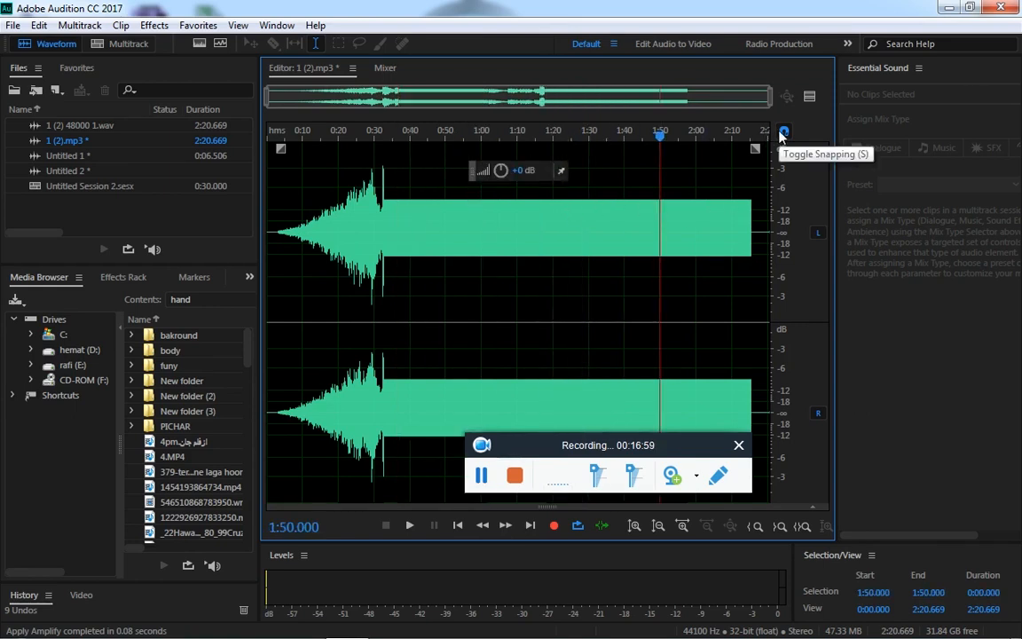
Select about 1:40.7 to 1:54.3 with snapping off and about 1:43 to 1:51.2 with it on, and set the playhead at 2:00
key("equal")
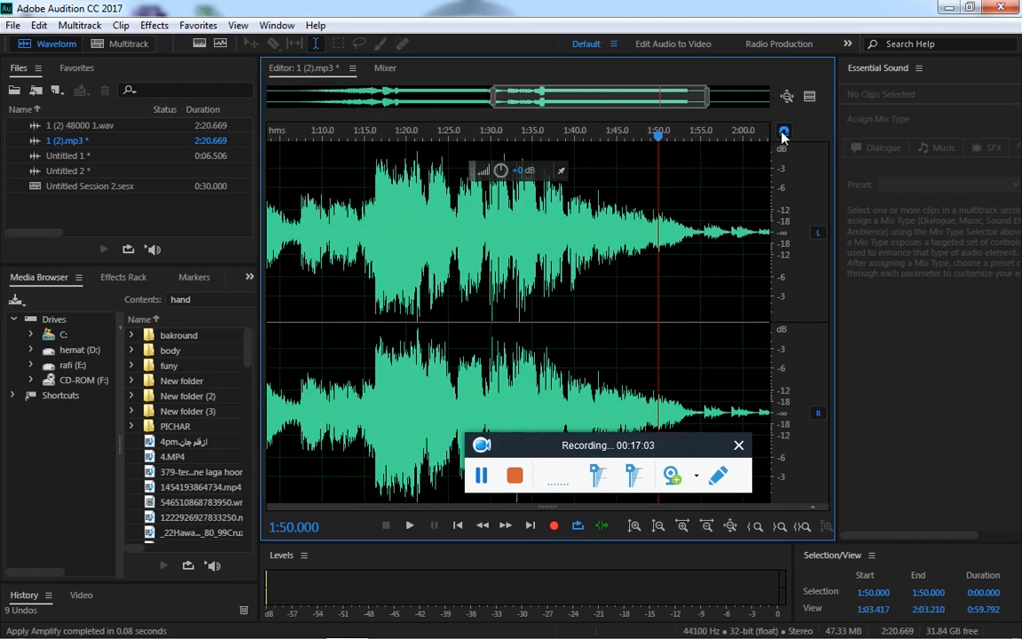
left_click(581, 219)
left_click_drag(581, 219, 698, 250)
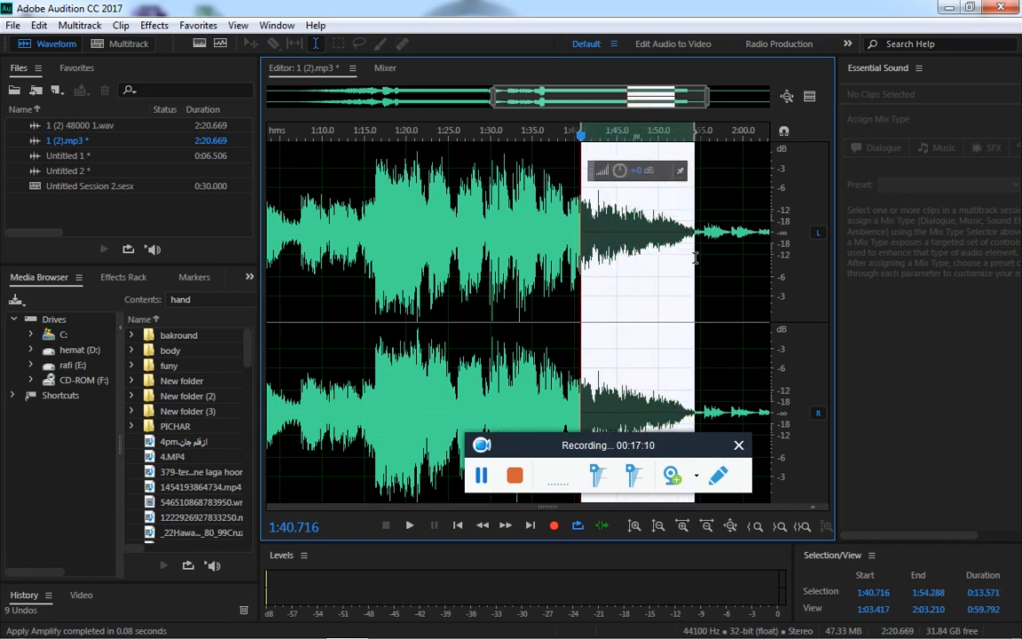
left_click(732, 198)
left_click_drag(601, 213, 669, 230)
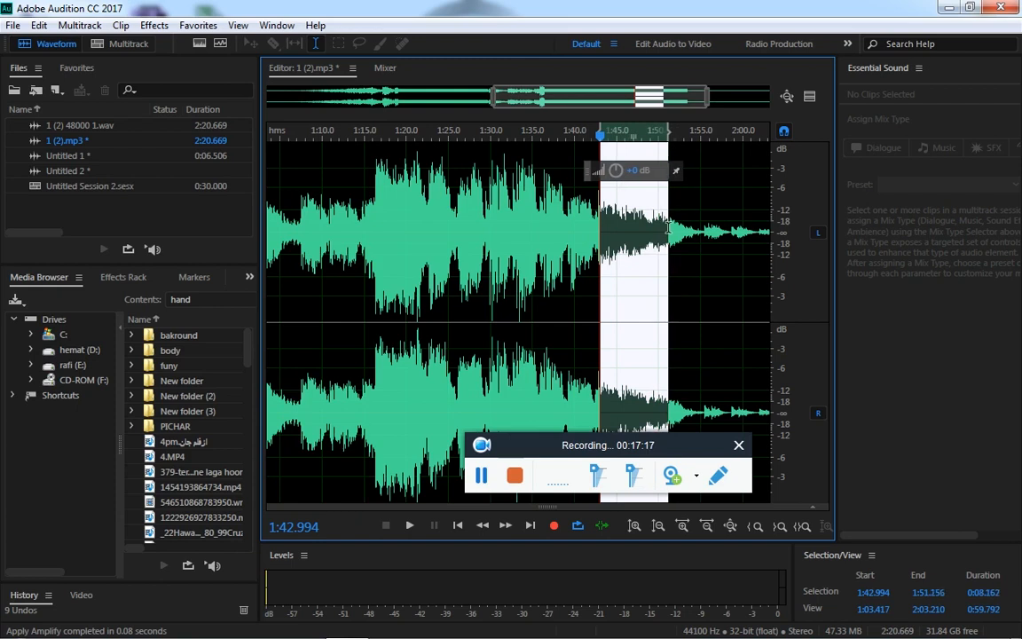
left_click(743, 291)
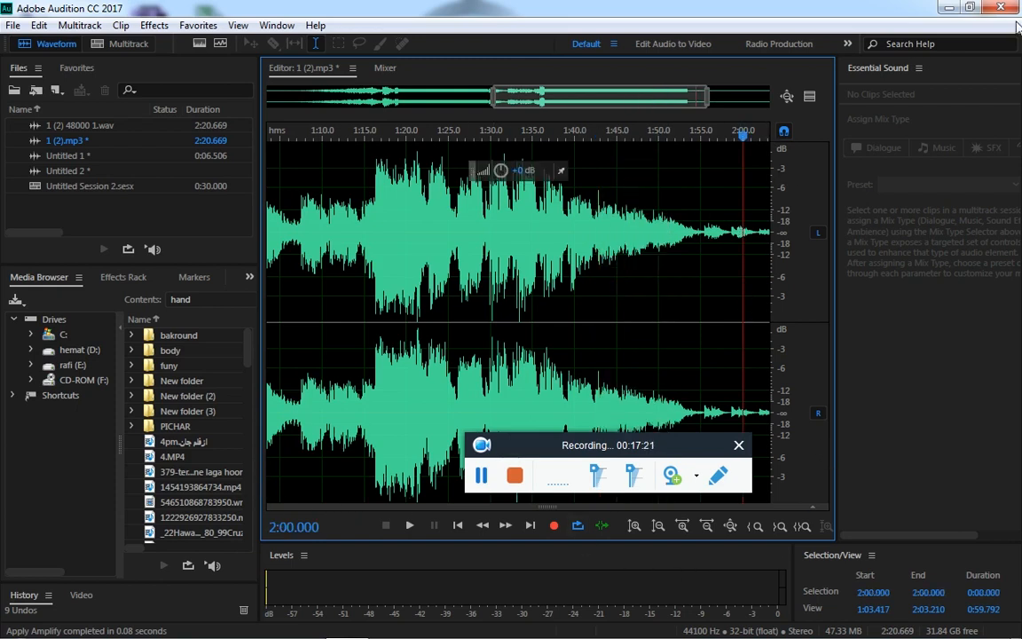
Minimize the audio editor's window to show the desktop
left_click(947, 9)
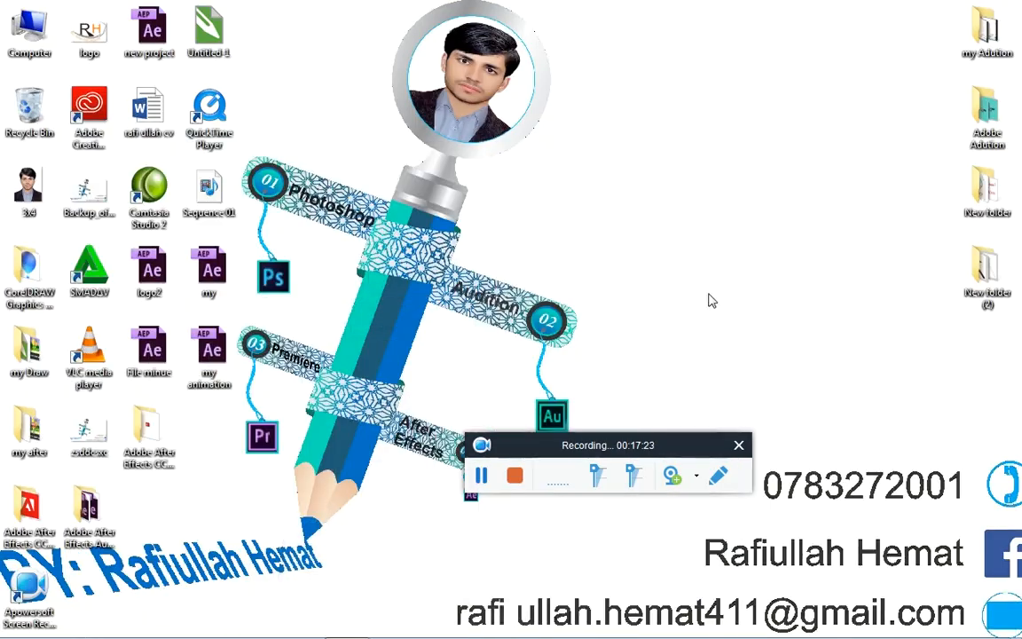